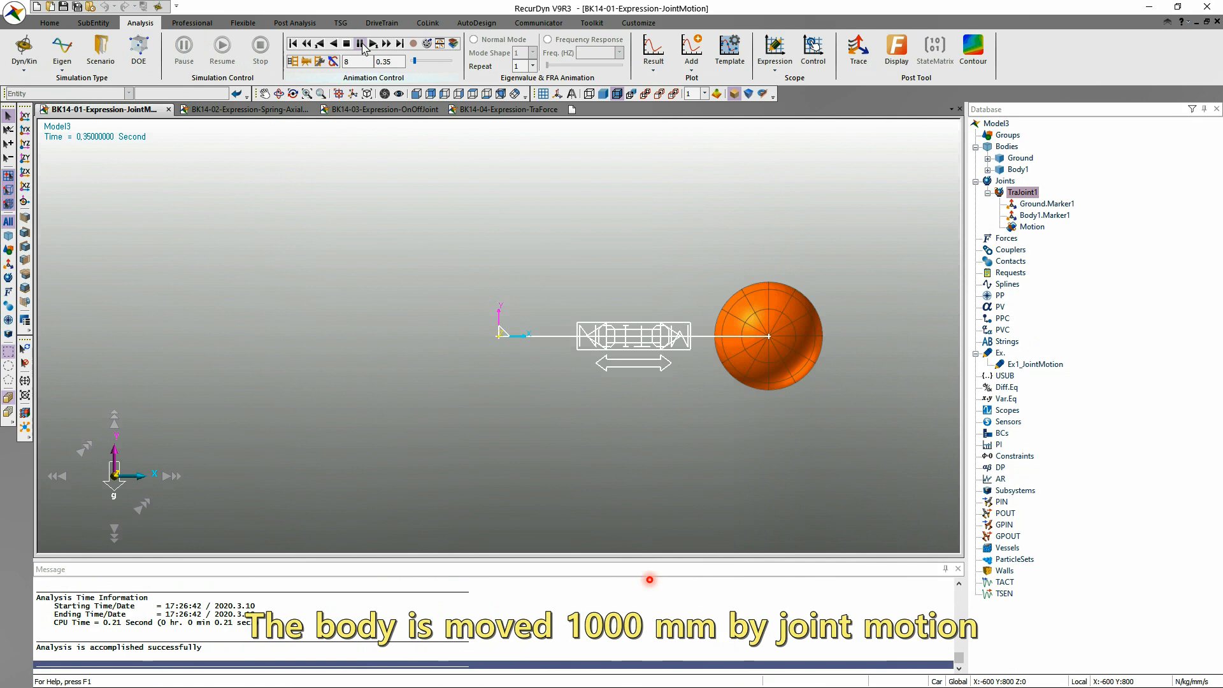
- Play the animation of the displacement-driven joint motion and reset the model to its initial state
click(350, 217)
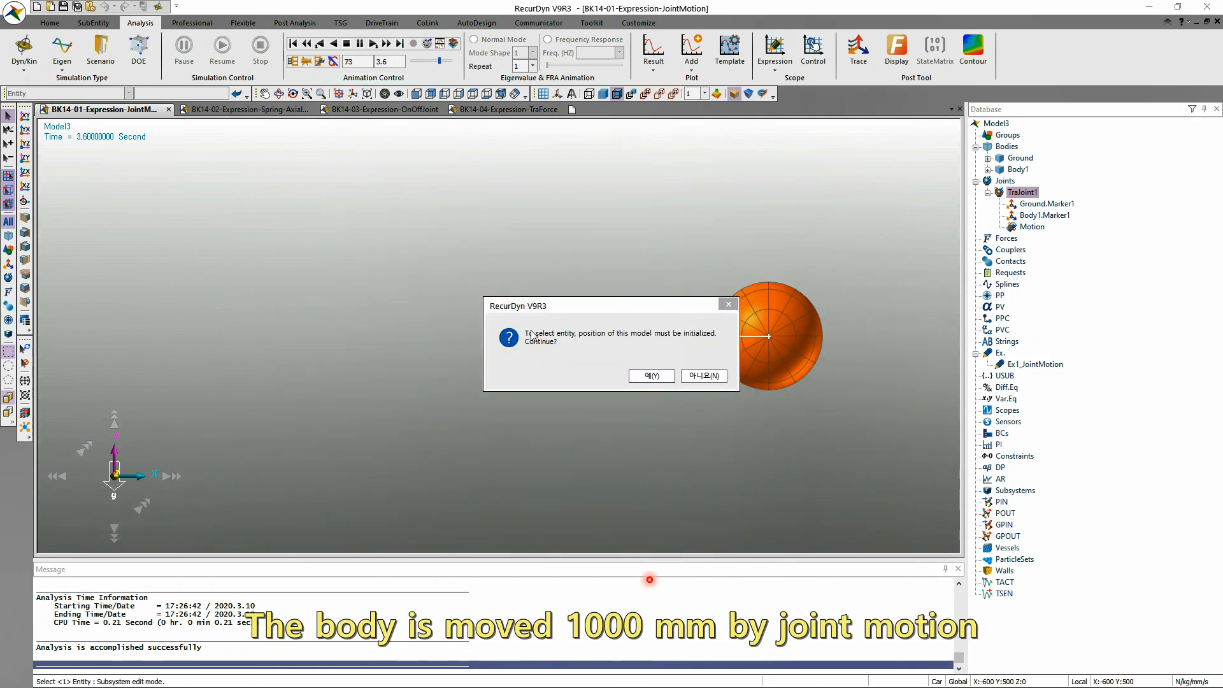
click(647, 375)
click(360, 43)
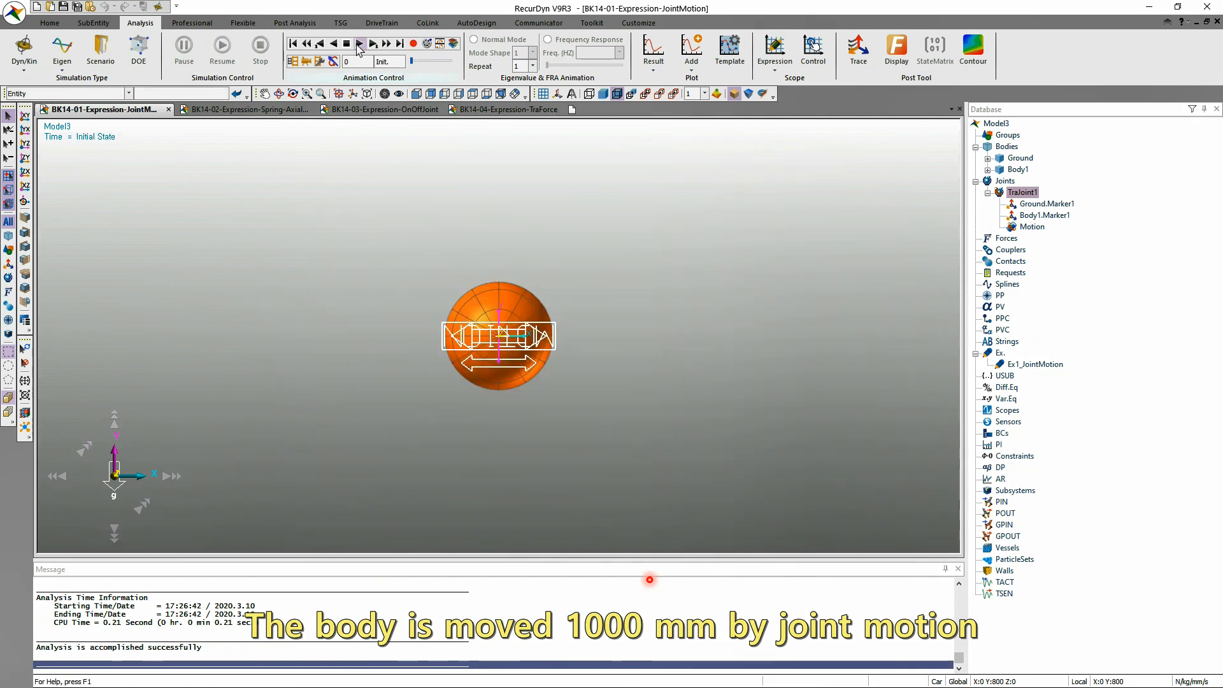
click(663, 350)
key(Return)
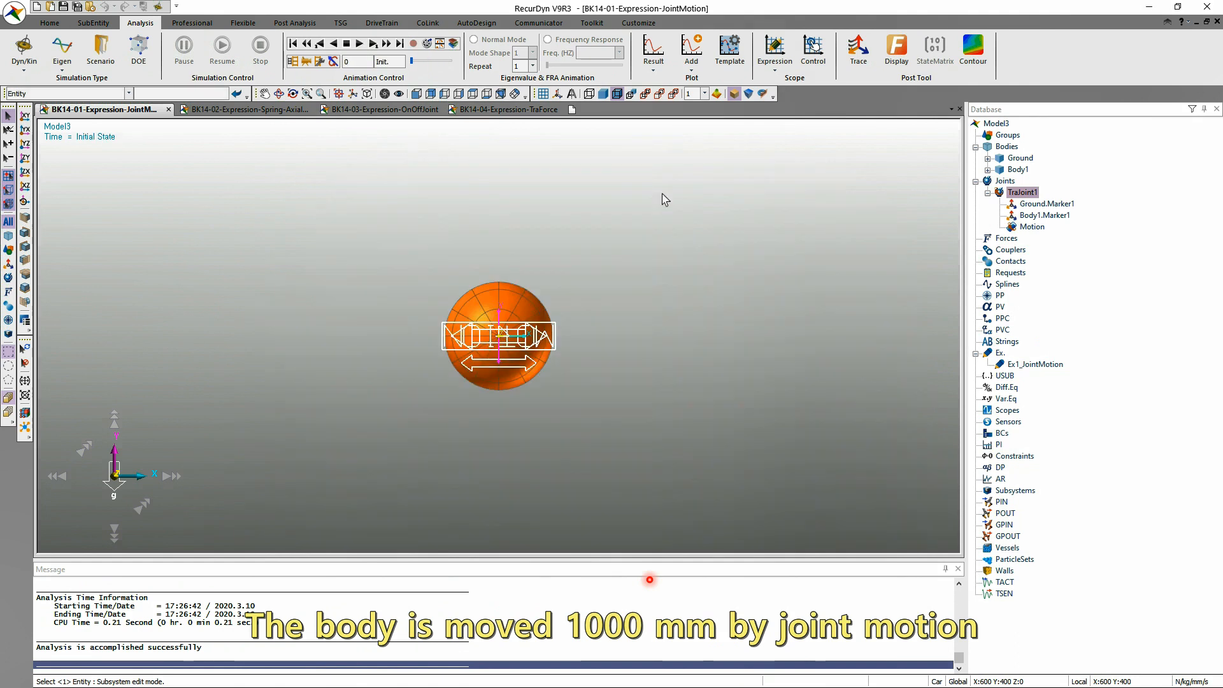
- Open the simulation results in a new plot and plot Pos1_Relative of TraJoint1
click(650, 52)
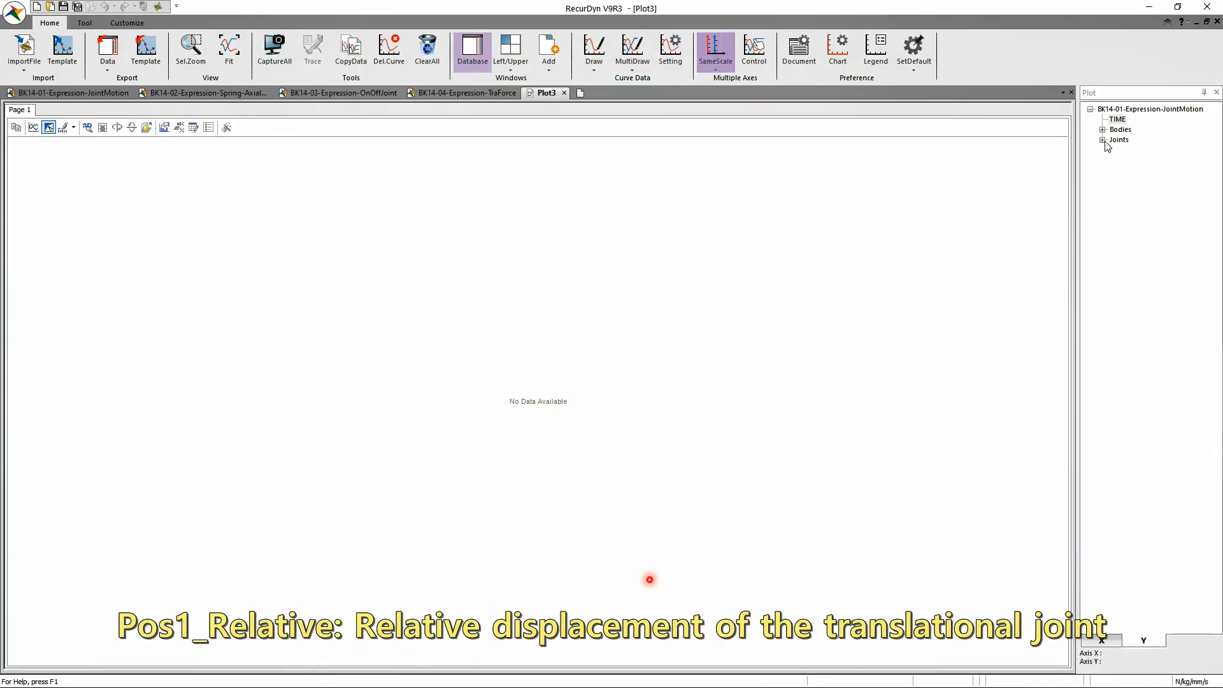
click(1102, 139)
click(1114, 150)
double_click(1156, 160)
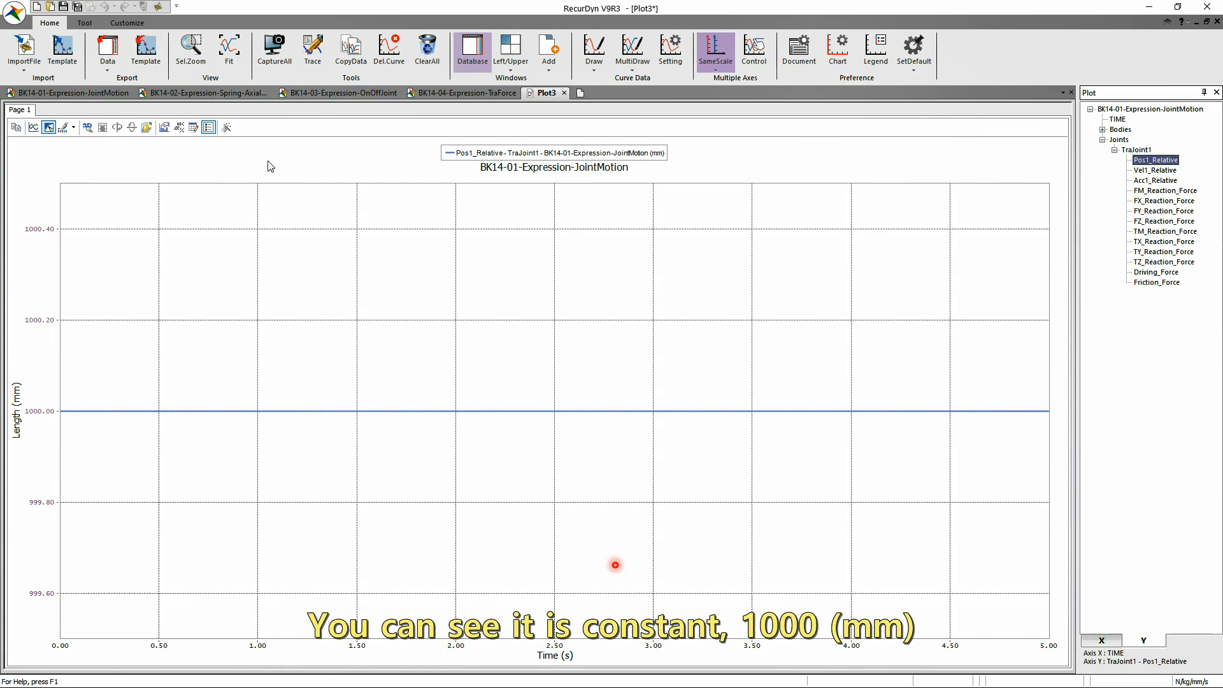
- In the BK14-01-Expression-JointMotion model, change the motion of TraJoint1 to Velocity (time)
click(94, 95)
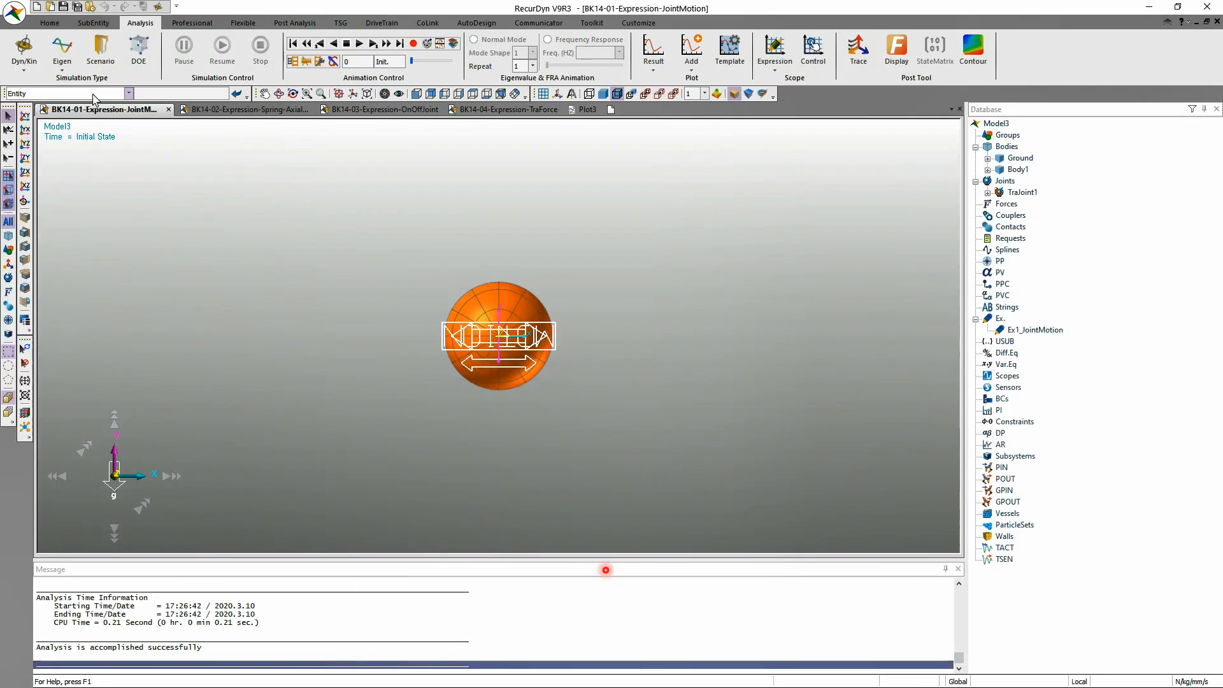
click(1022, 192)
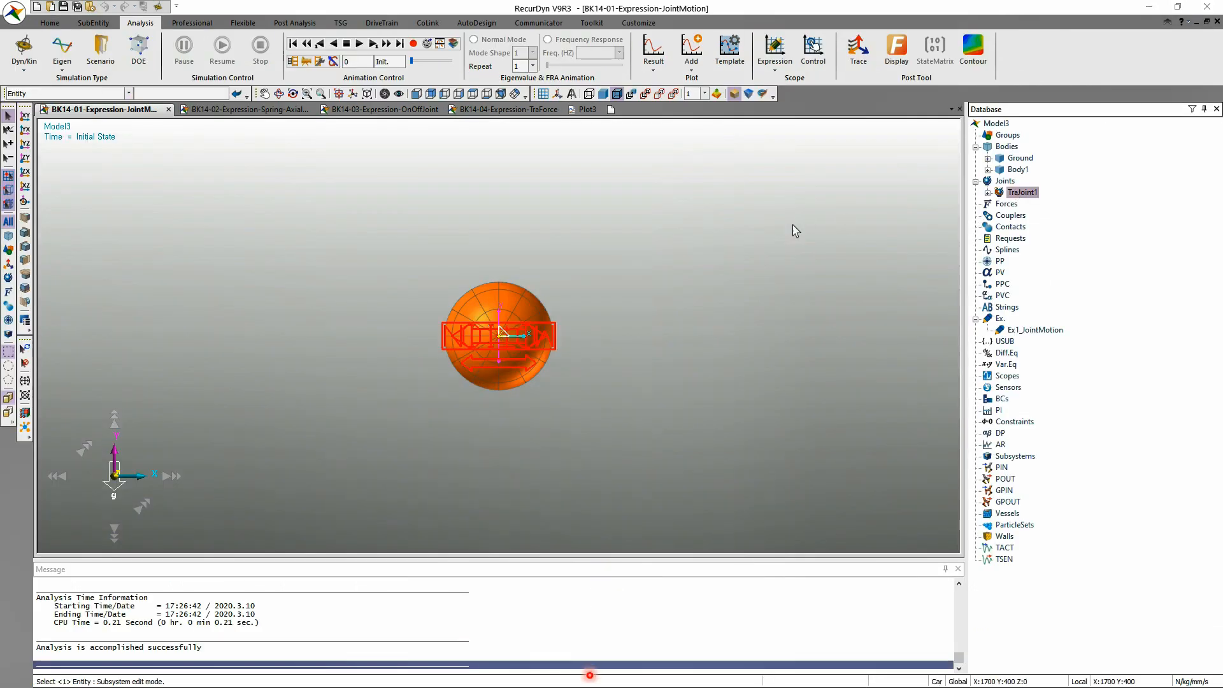
click(616, 301)
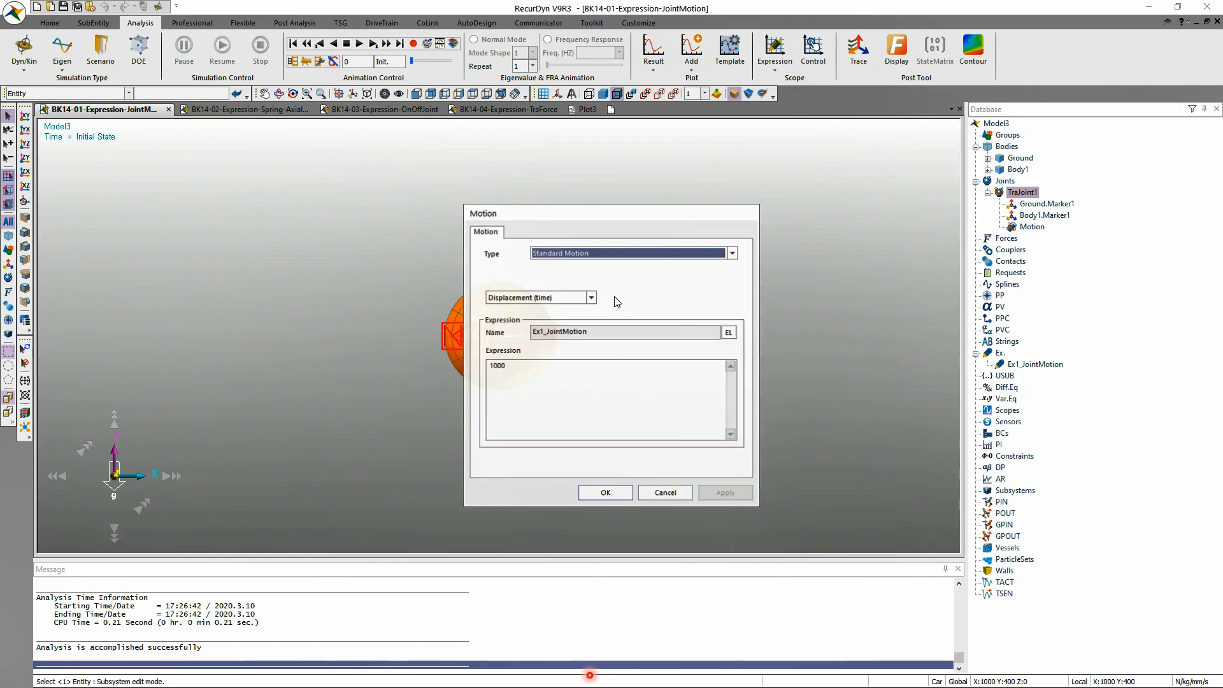
click(591, 298)
click(544, 319)
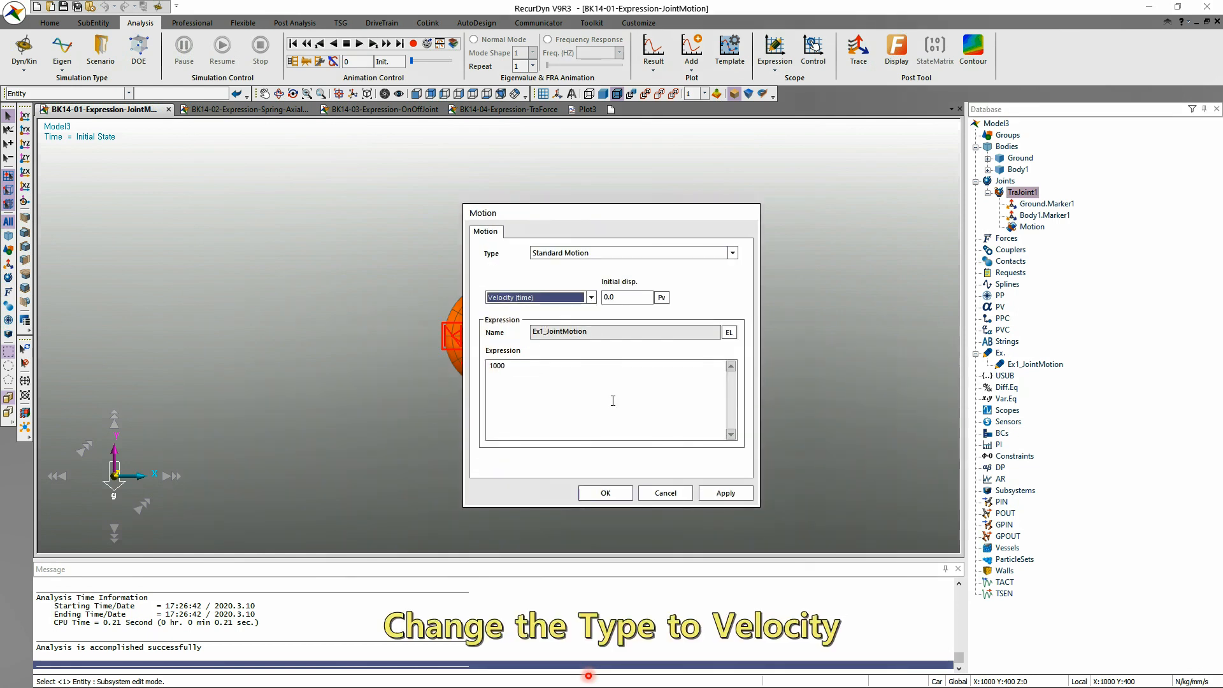
click(602, 494)
click(606, 482)
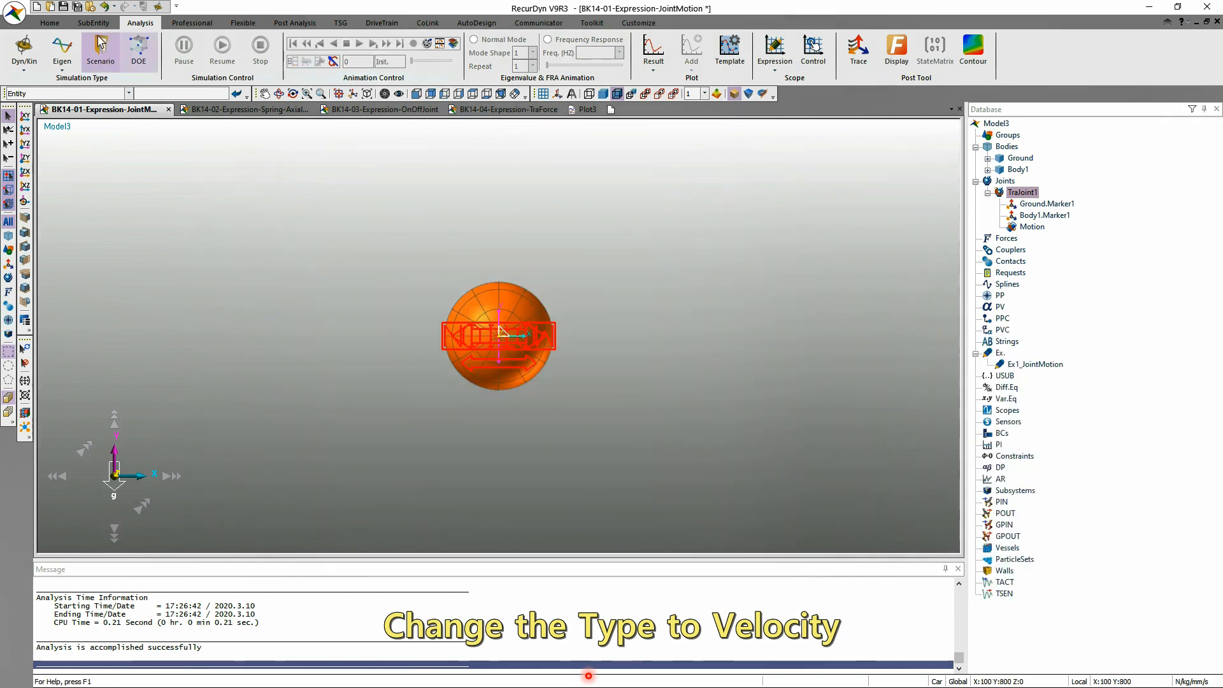
- Run the Dyn/Kin analysis, play the resulting animation and reset the model to its initial state
click(24, 47)
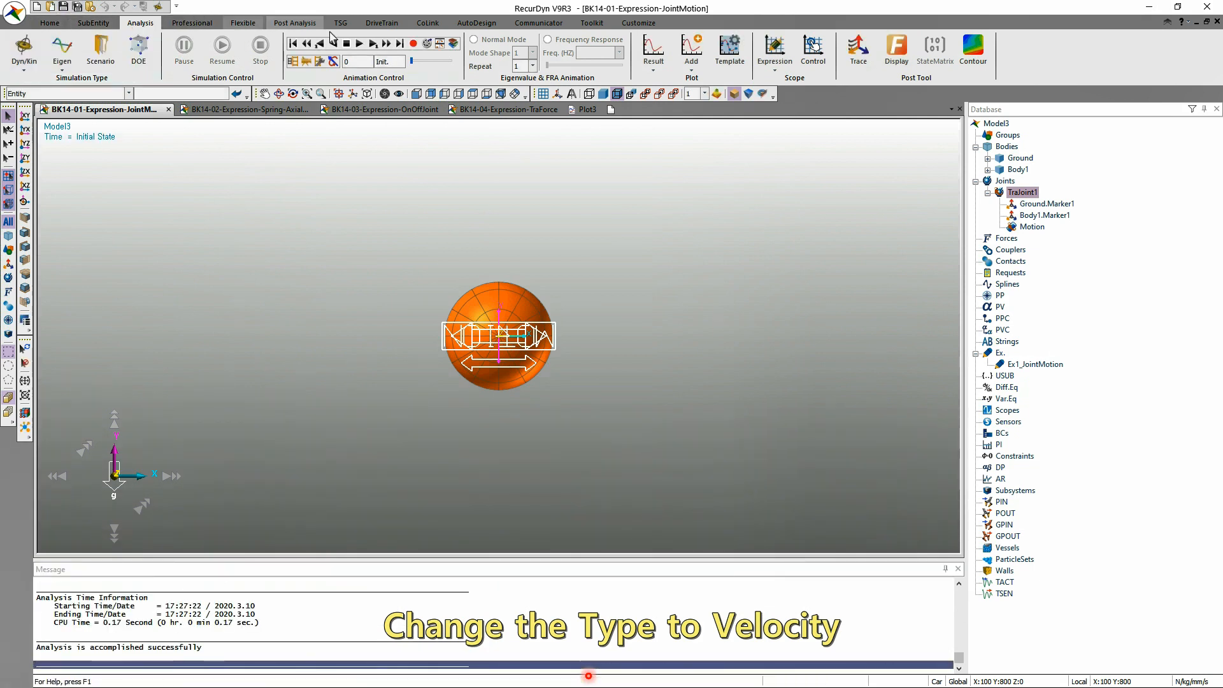
click(360, 43)
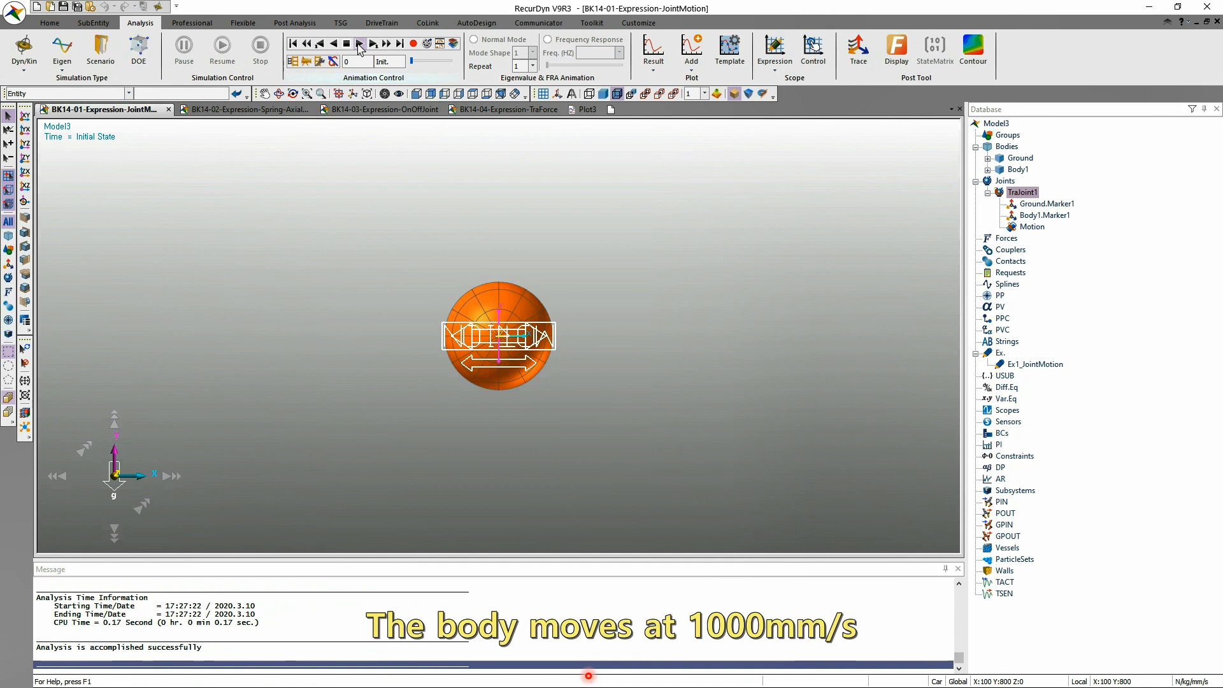
click(437, 225)
click(650, 374)
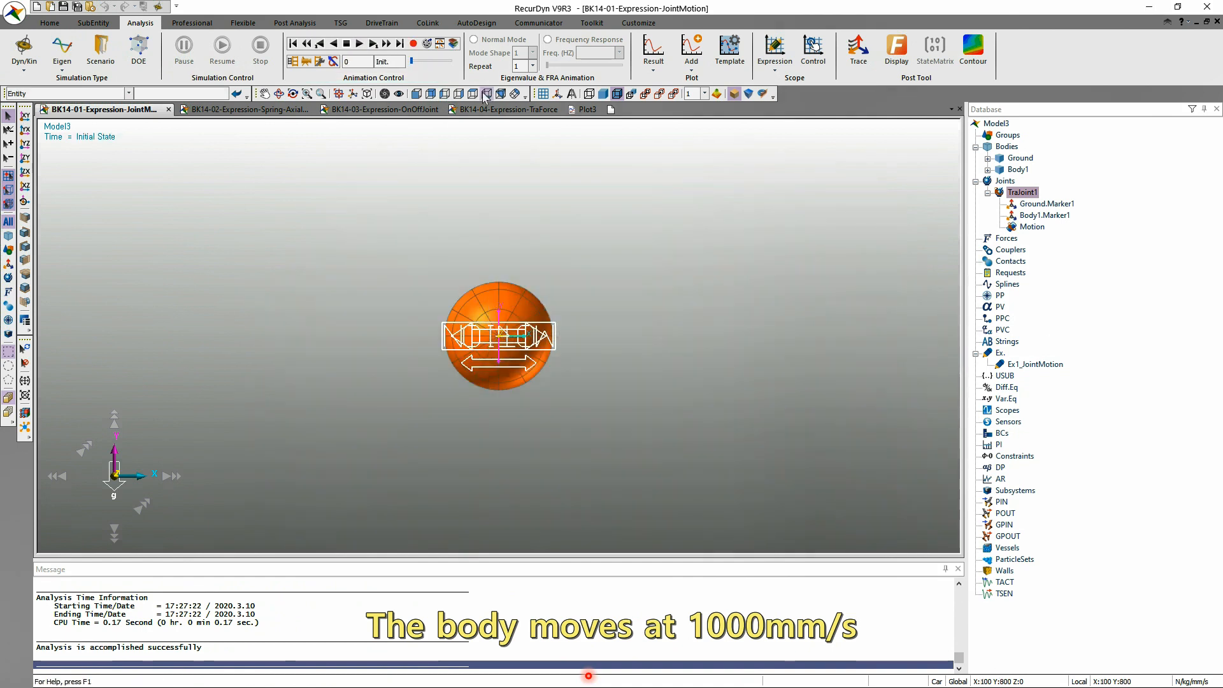
- Import the latest simulation's rplt result file into Plot3
click(586, 109)
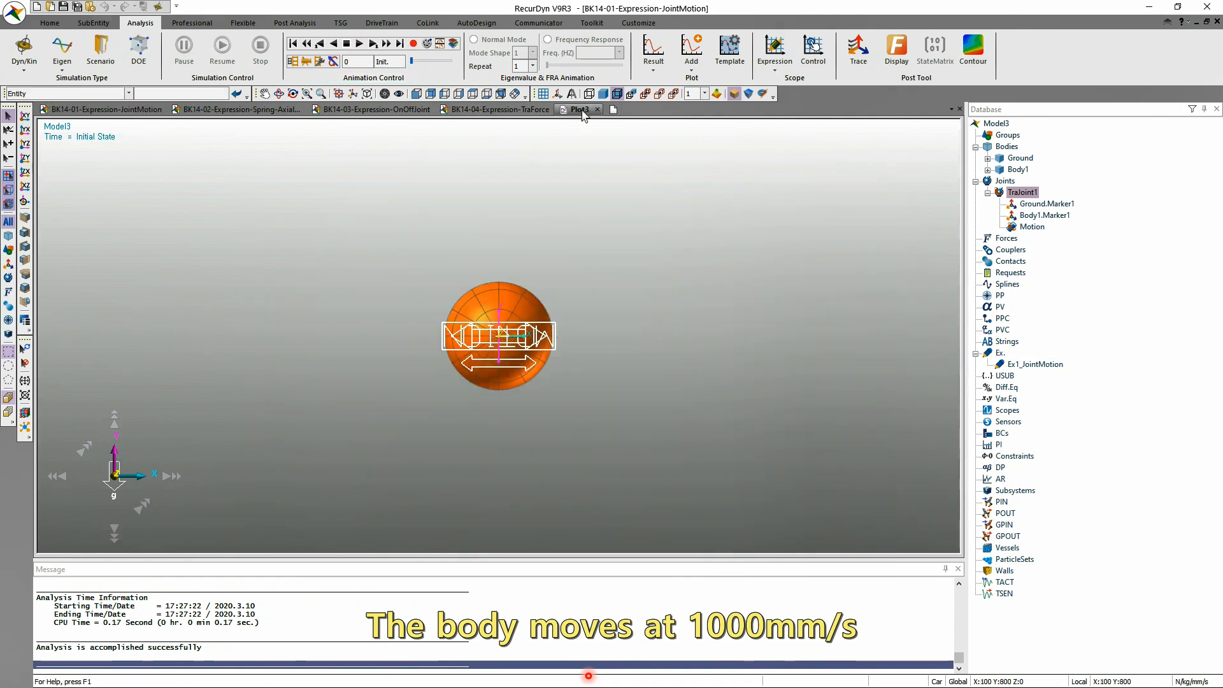
click(14, 16)
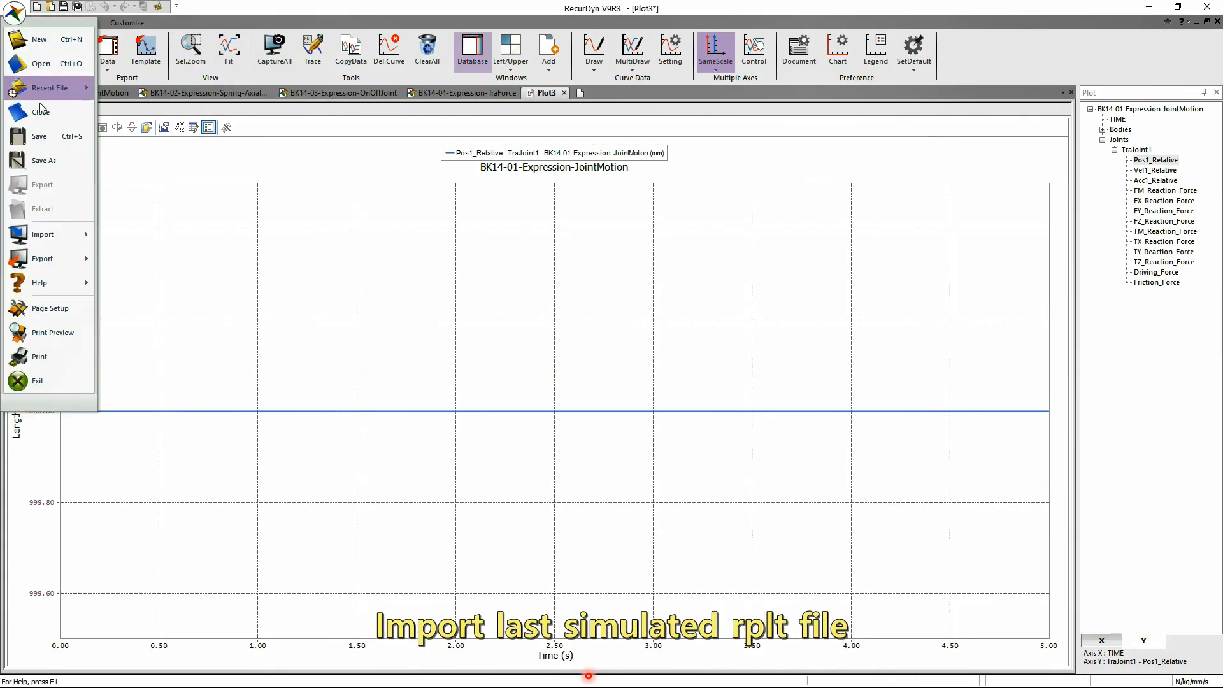
mouse_move(60, 239)
click(169, 246)
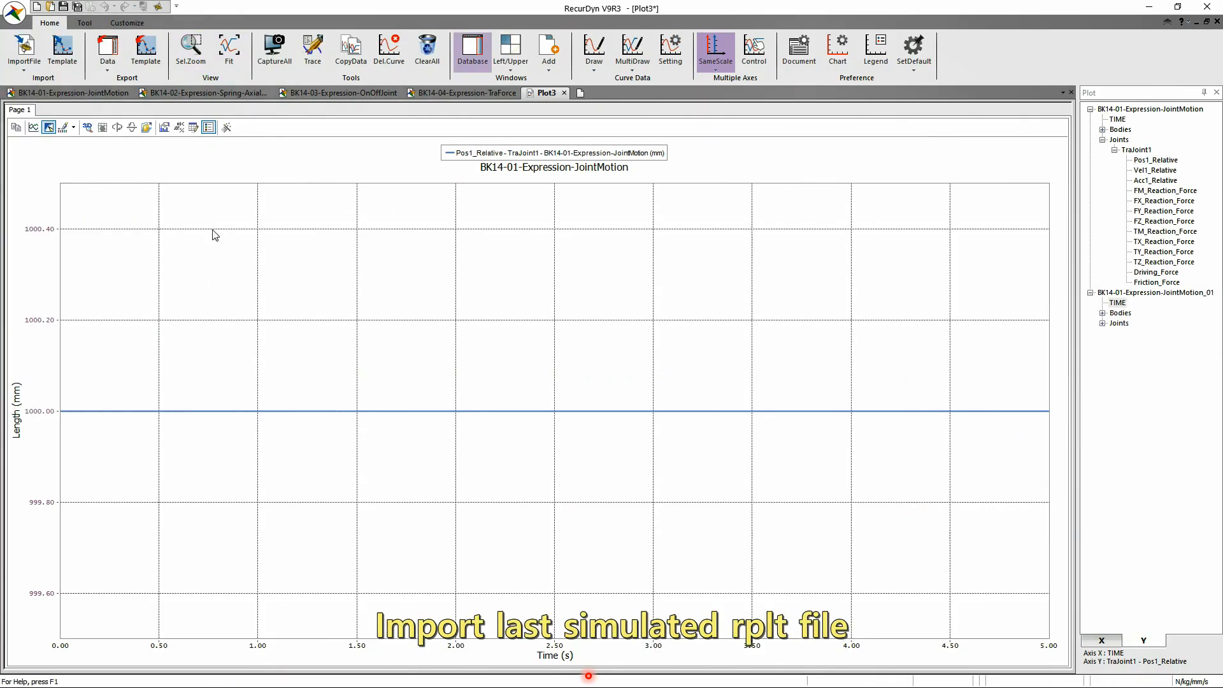
- Plot Vel1_Relative of TraJoint1 from the BK14-01-Expression-JointMotion_01 results
click(1102, 323)
click(1114, 333)
click(1154, 353)
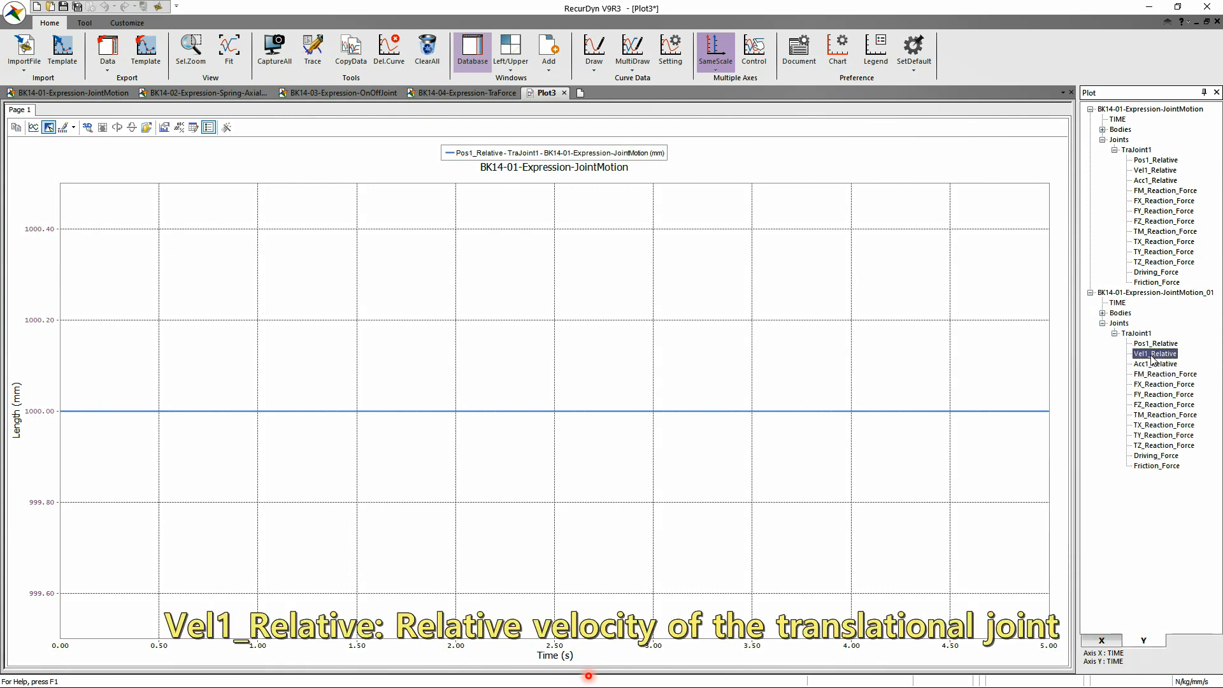
double_click(1155, 353)
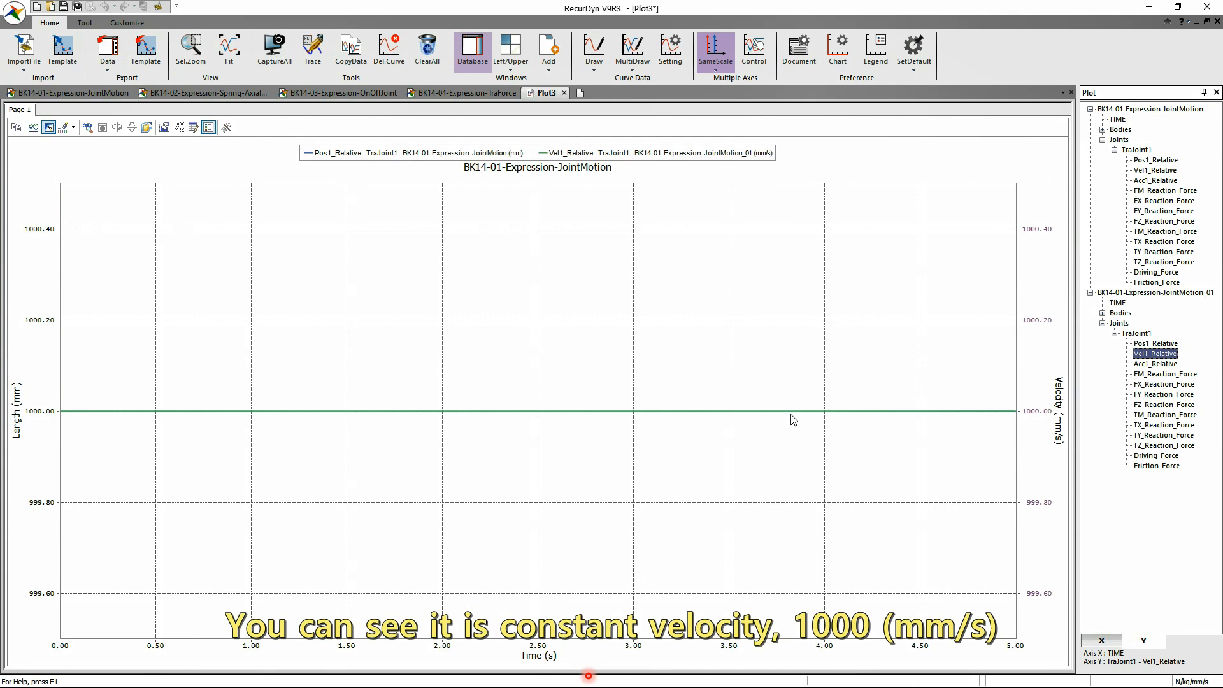
- Delete all curves from the plot page
click(834, 342)
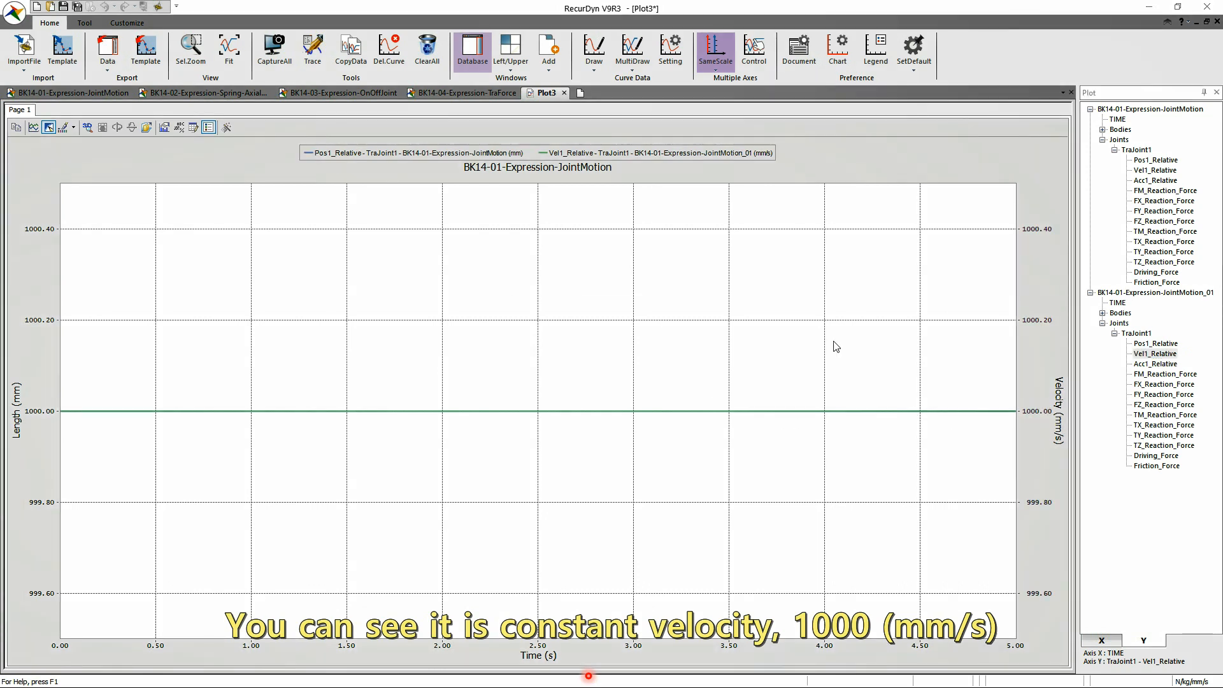
key(Delete)
key(Return)
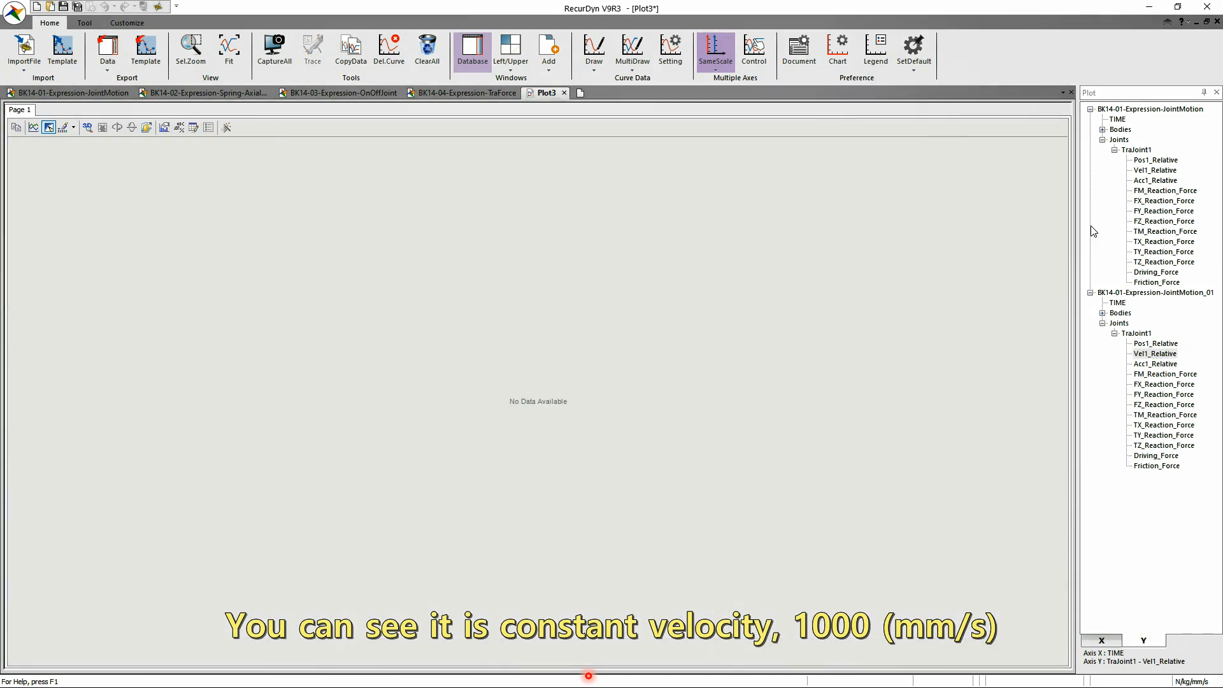
- Plot the Pos_TX displacement of Body1 from the first simulation's results, BK14-01-Expression-JointMotion
click(1150, 160)
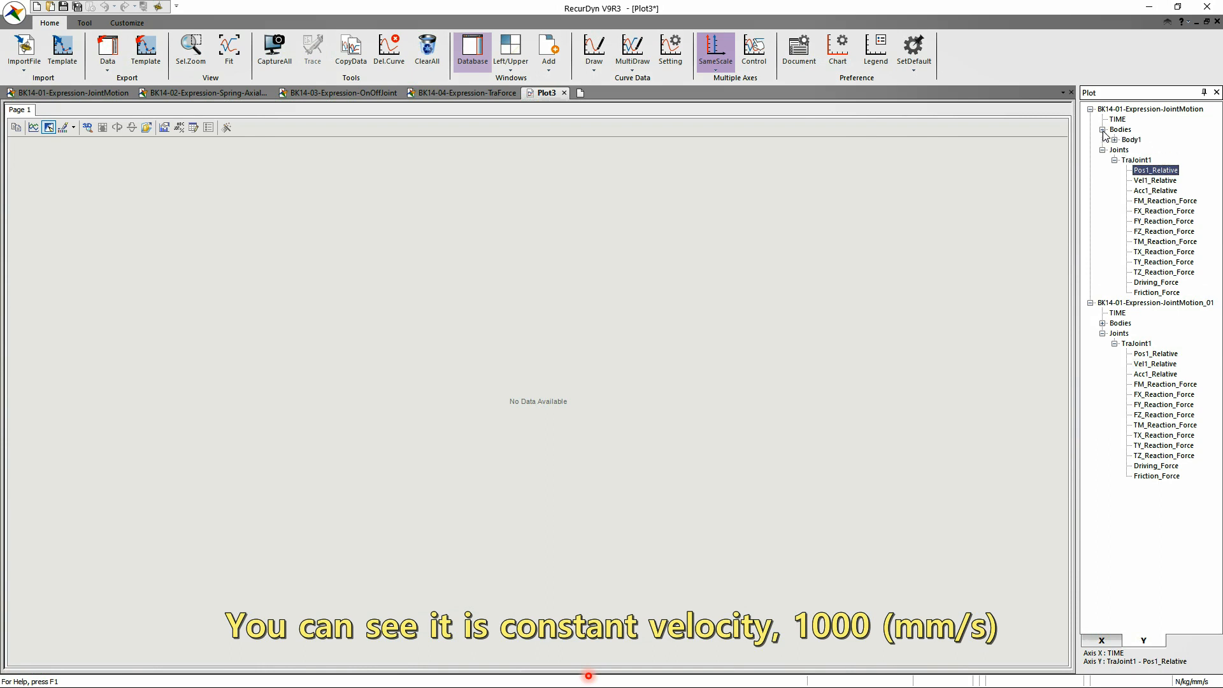
click(1102, 130)
click(1152, 162)
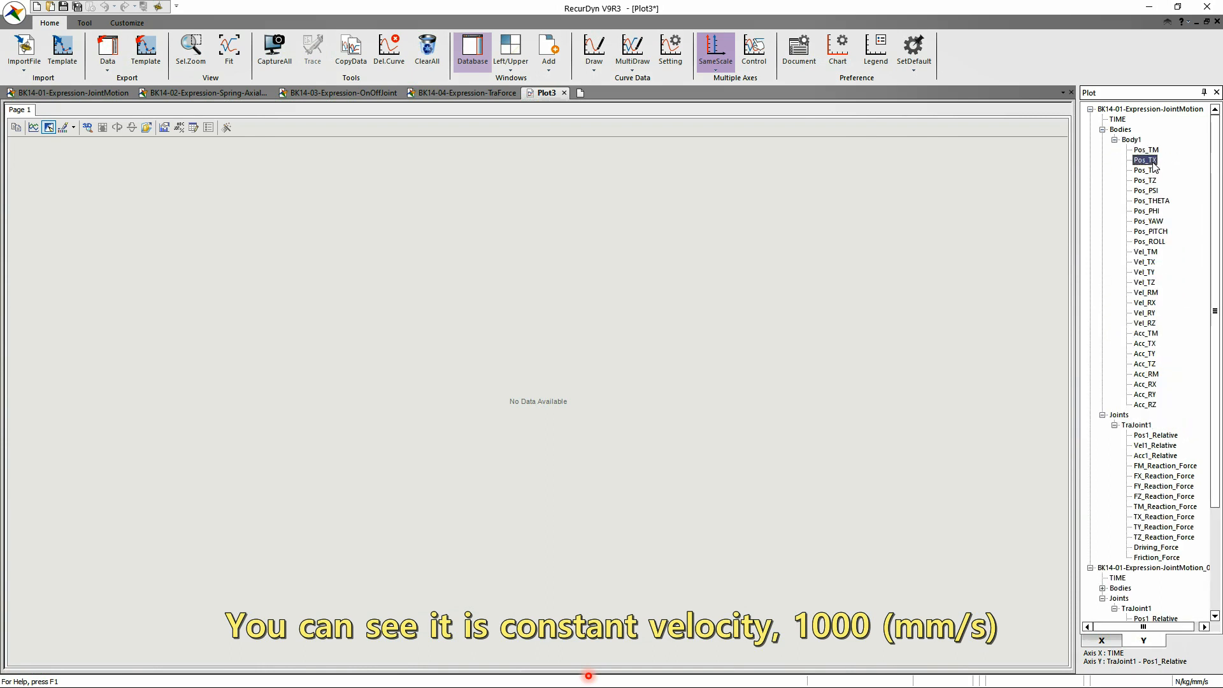
double_click(1153, 163)
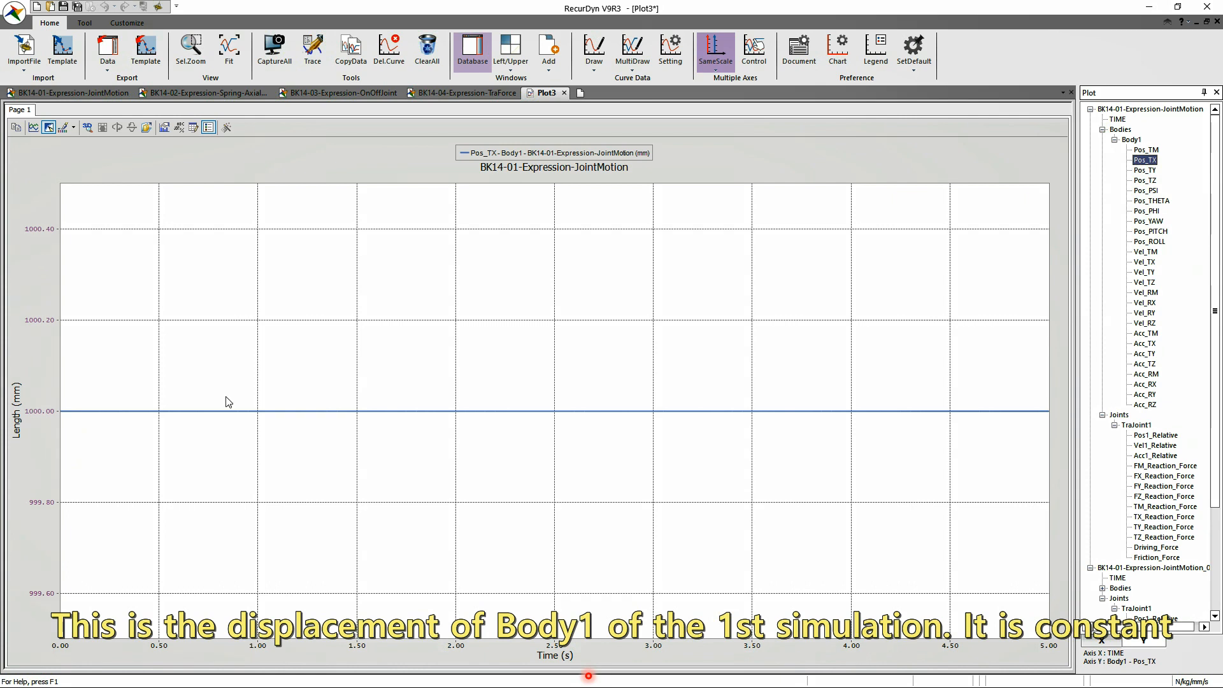
- Add the Pos_TX displacement curve of Body1 from the BK14-01-Expression-JointMotion_01 results to the plot
click(1155, 457)
scroll(1150, 484, down, 4)
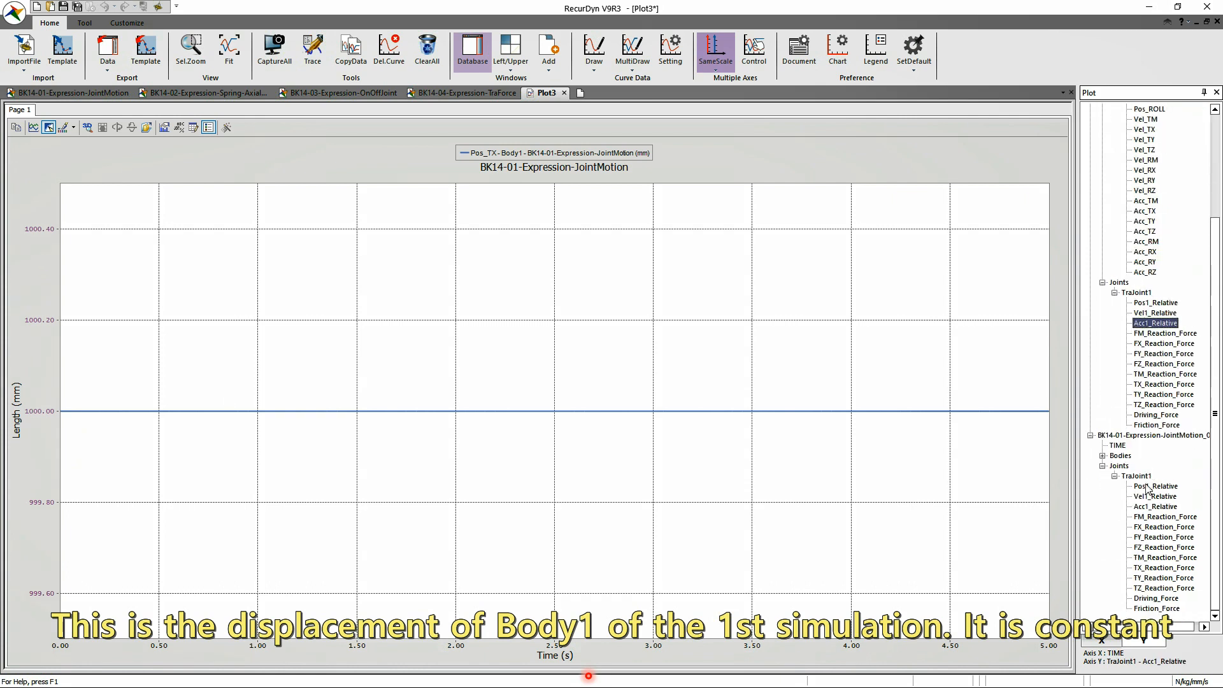
click(1103, 456)
click(1115, 466)
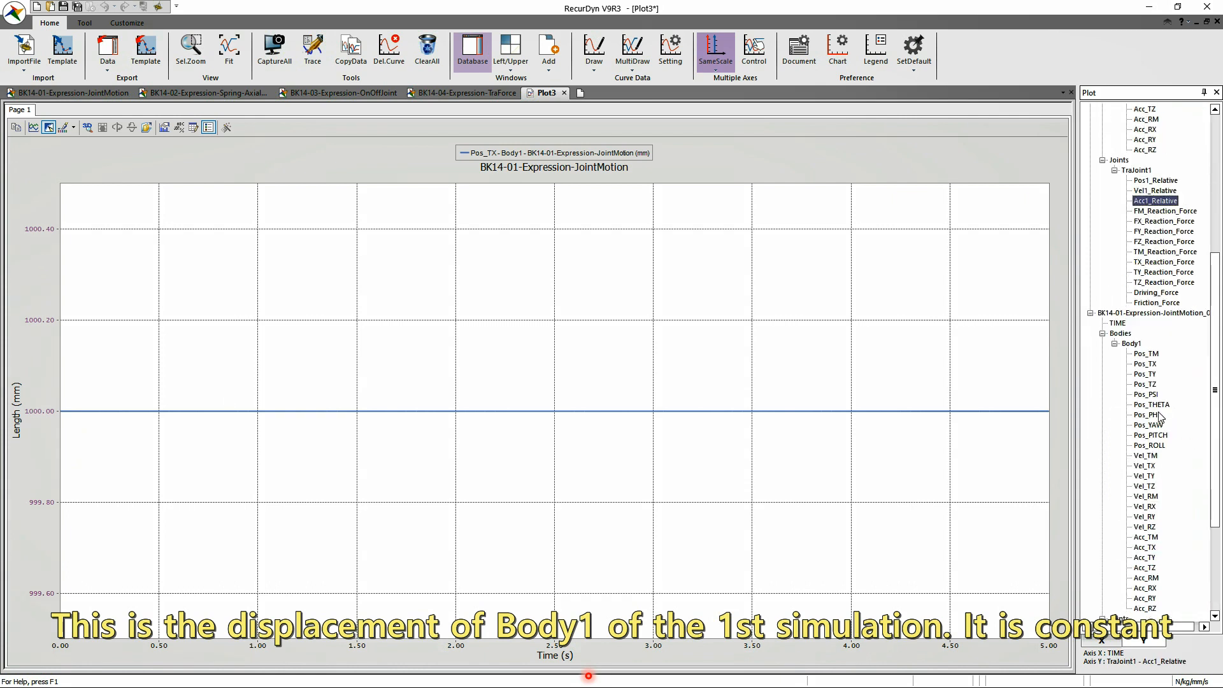
double_click(1141, 364)
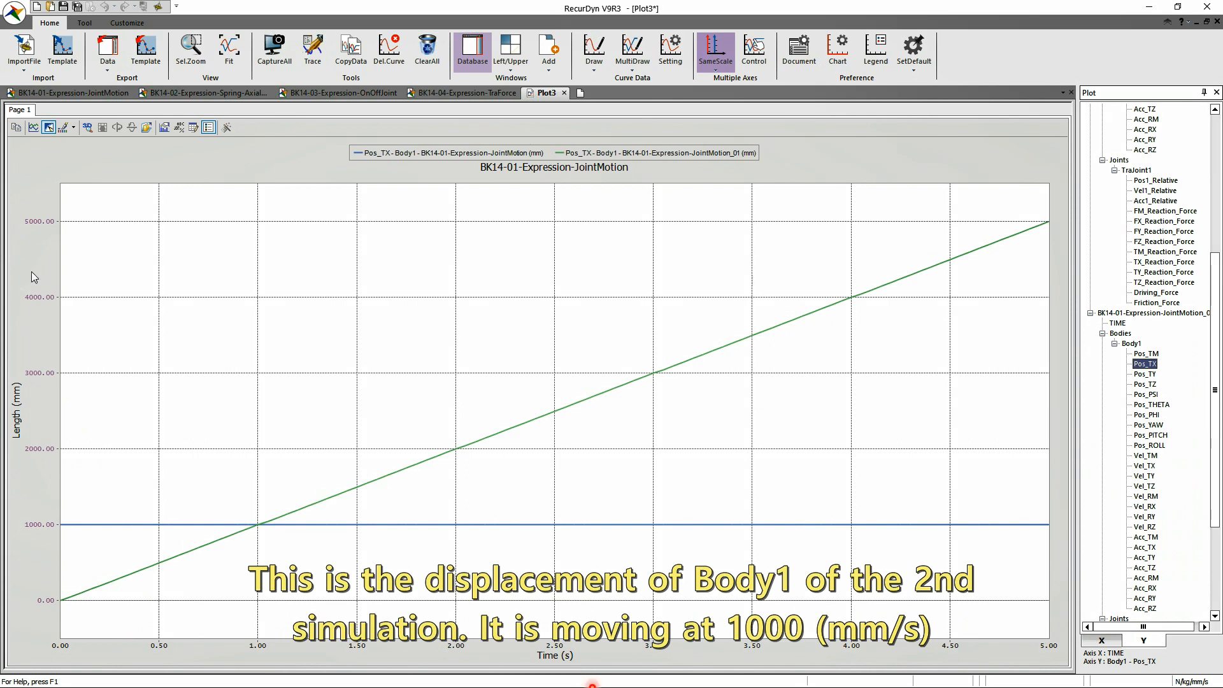
- In the BK14-02-Expression-Spring-AxialForce model, review the stiffness and damping coefficients of Spring1 without changing them
click(198, 94)
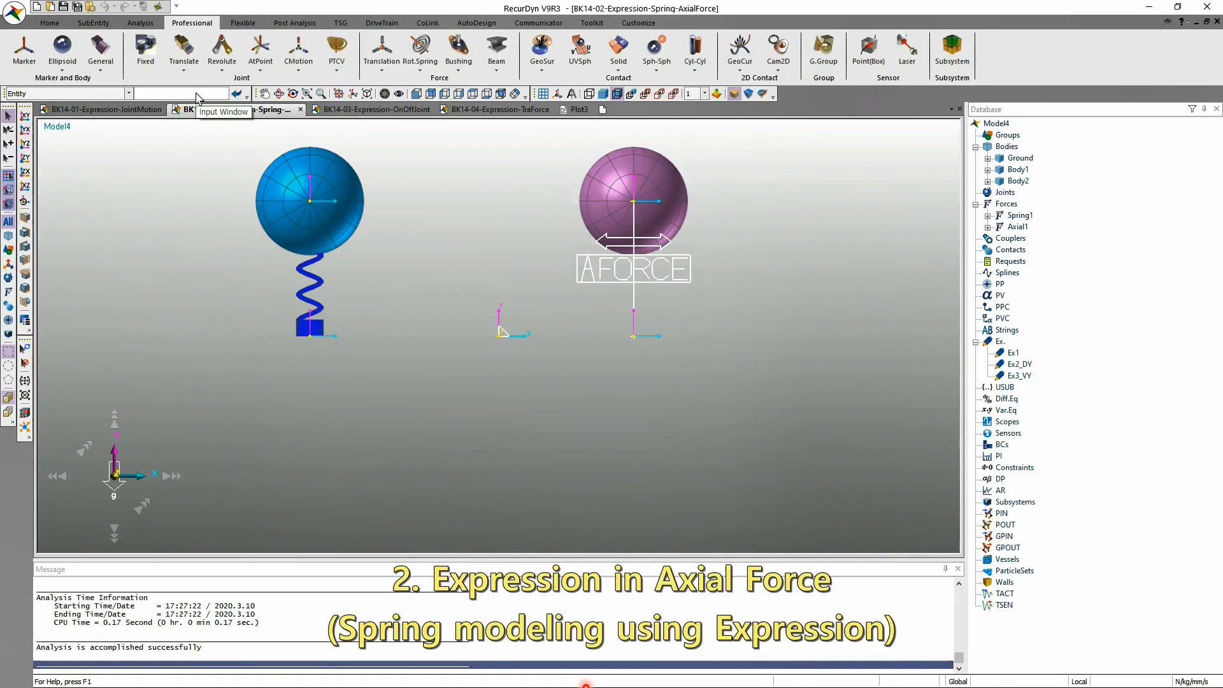
click(320, 292)
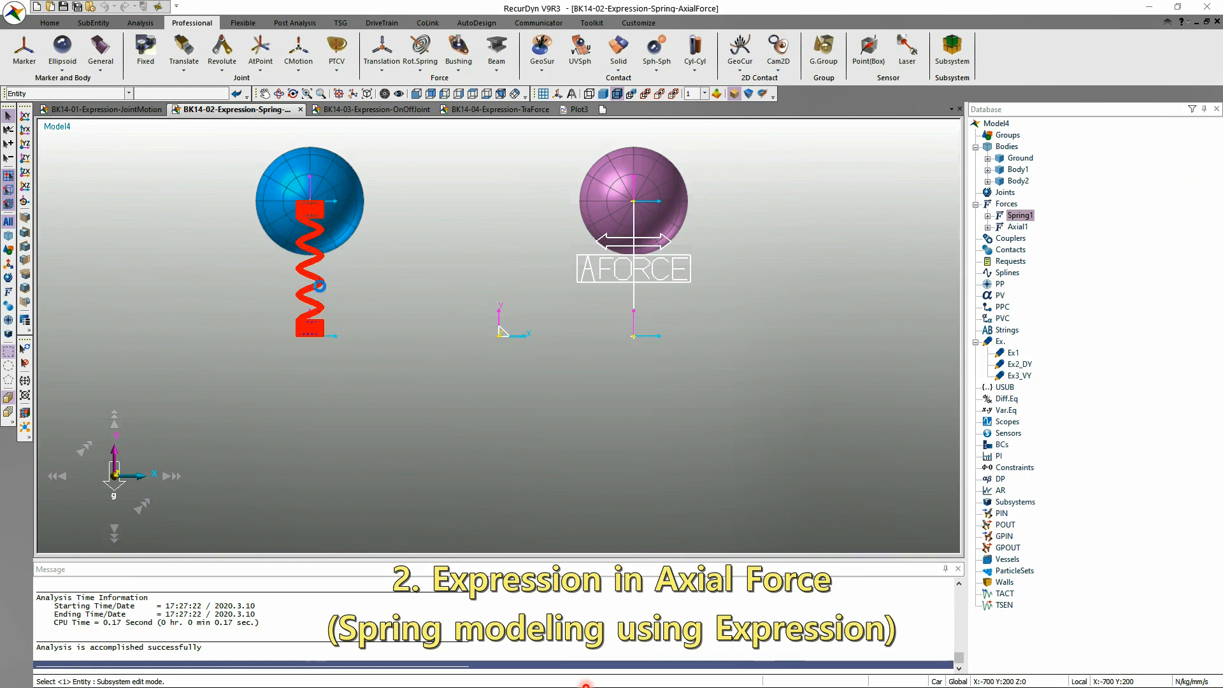
double_click(320, 292)
key(Tab)
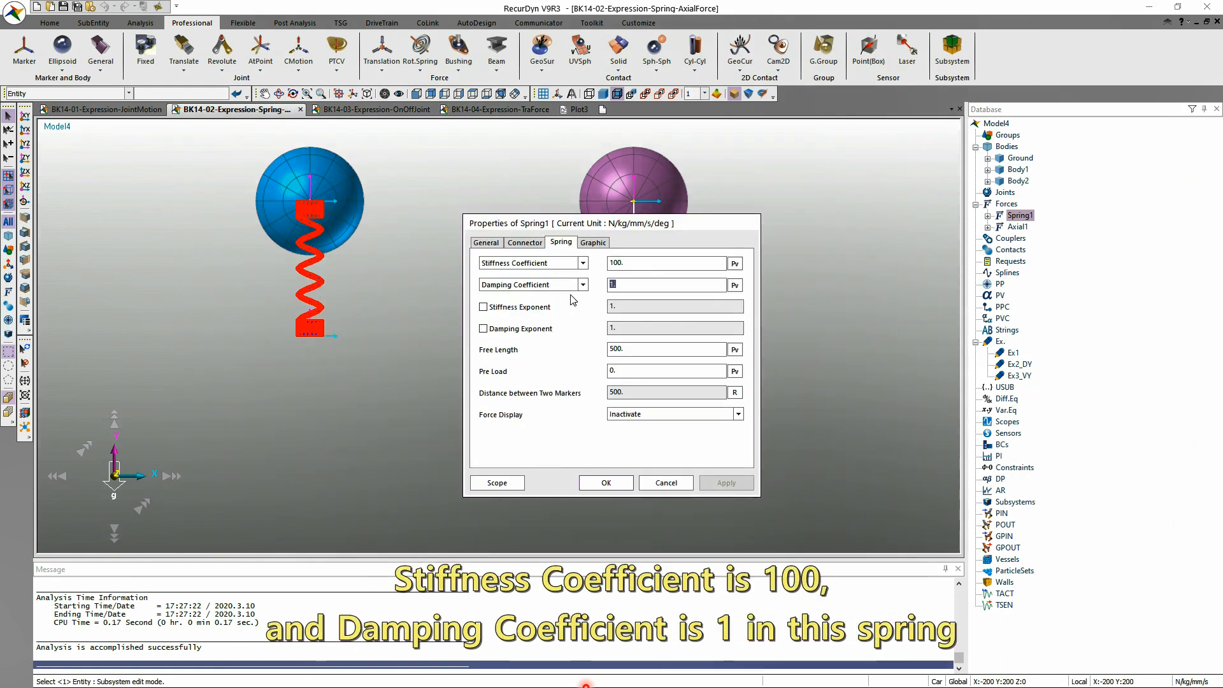
click(667, 482)
- Open expression Ex1 of the axial force Axial1 and examine its stiffness, damping and length terms
click(655, 280)
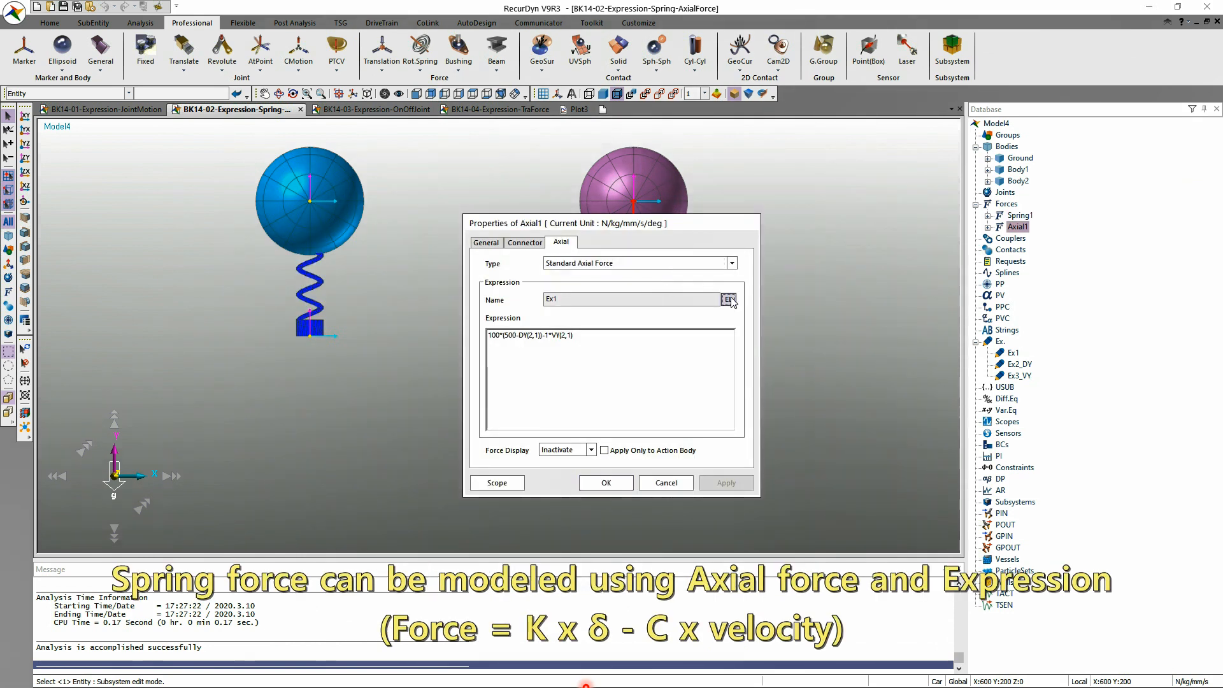
click(729, 300)
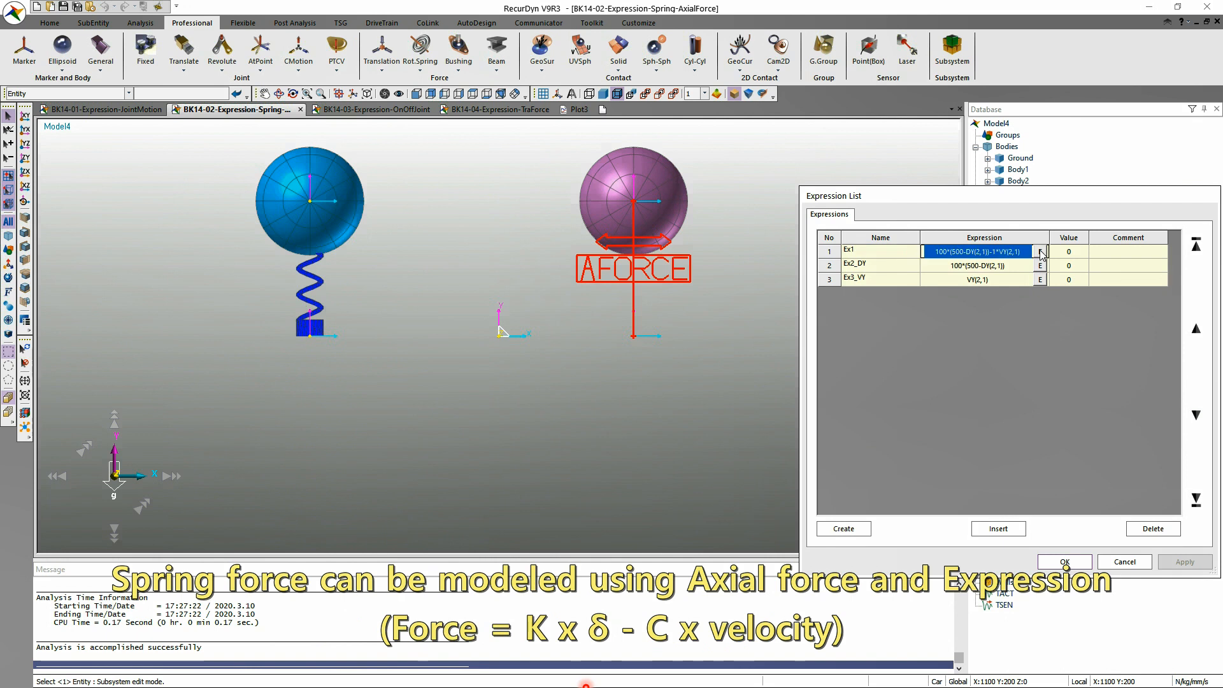
click(1040, 252)
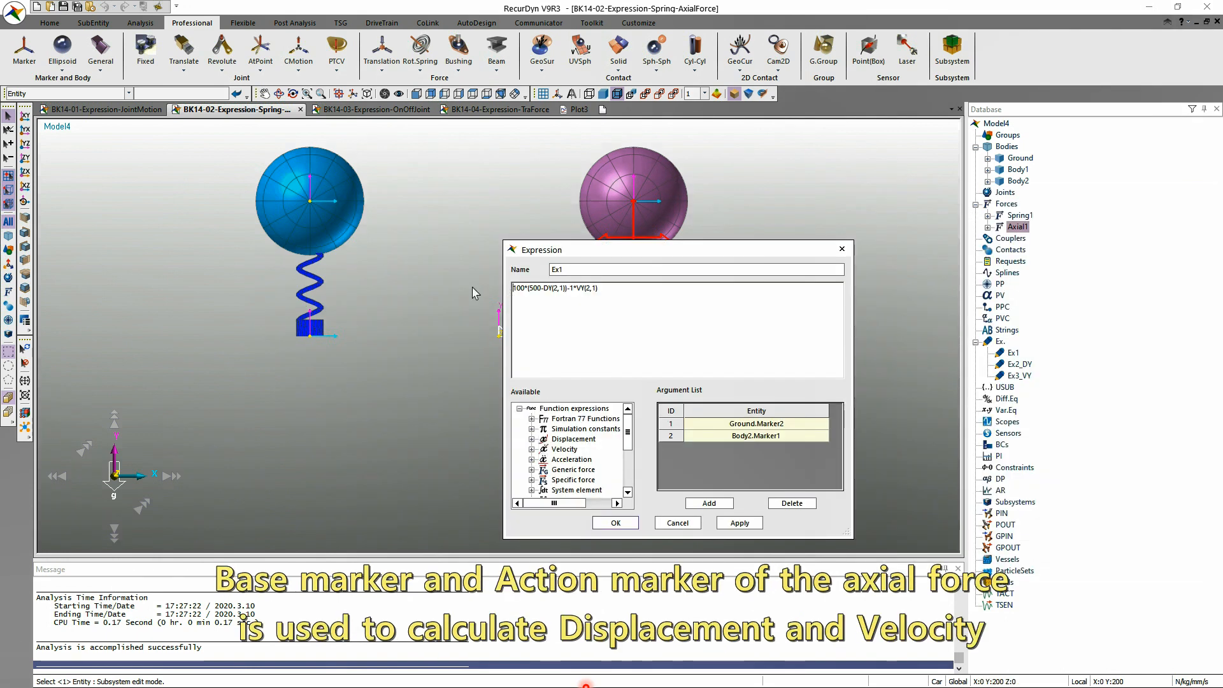
double_click(621, 289)
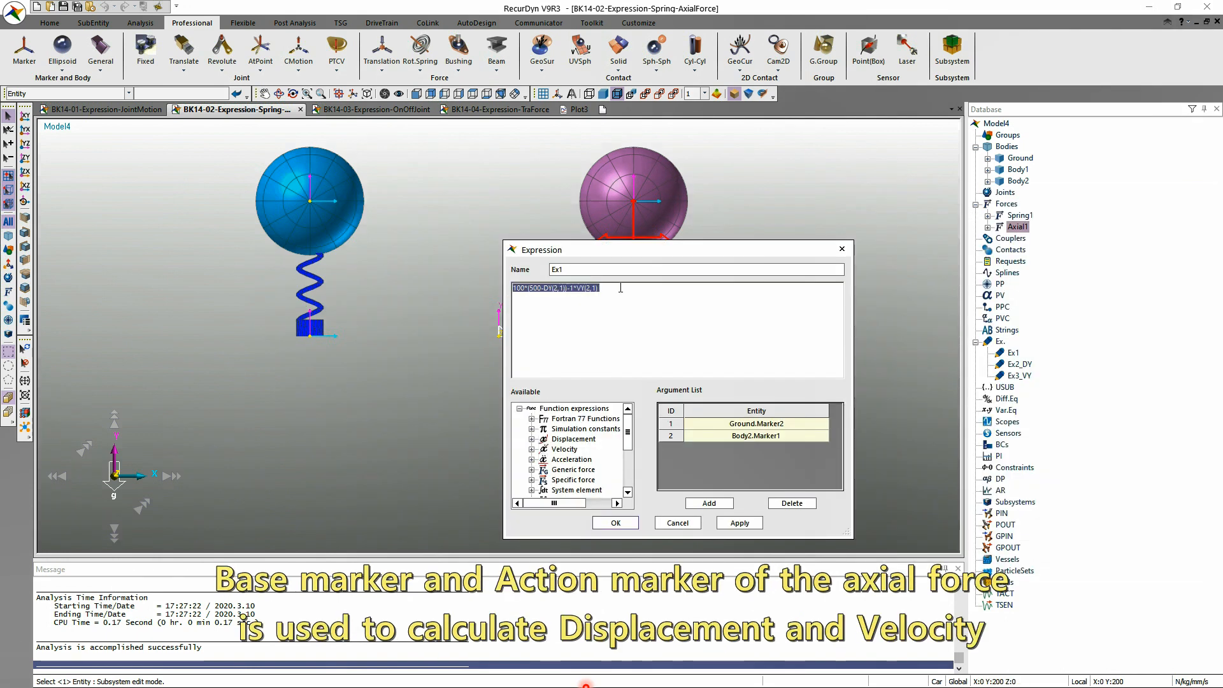
click(567, 311)
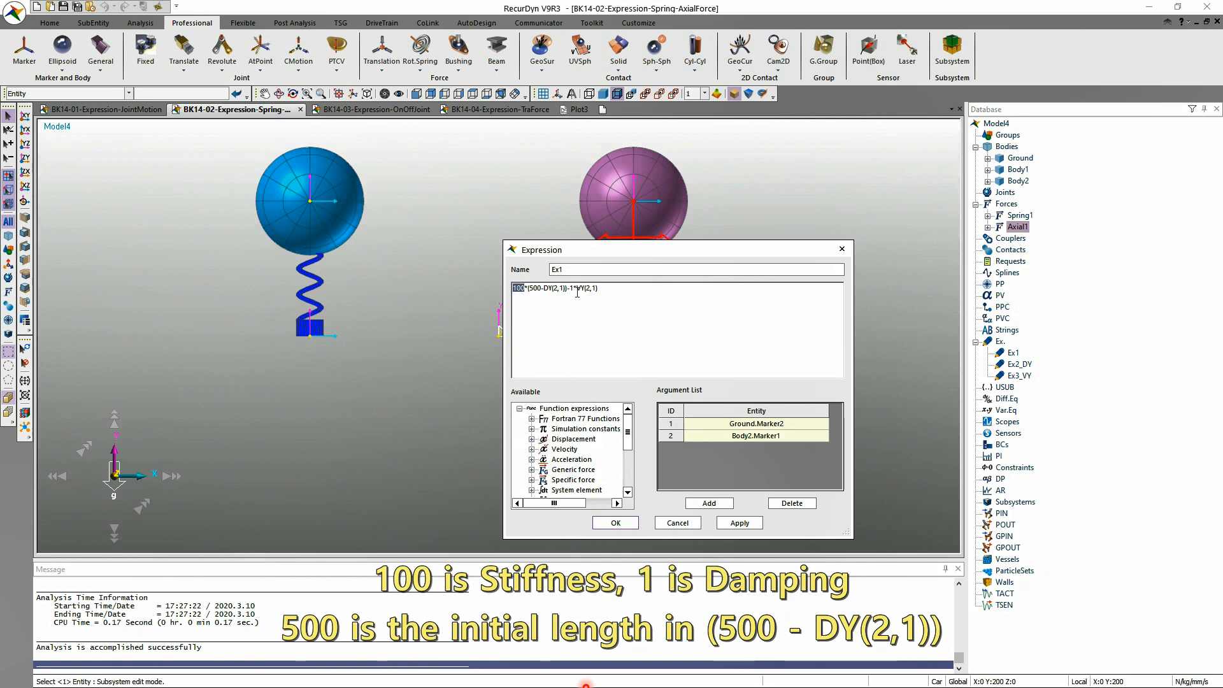
- Examine Ground.Marker2 and Body2.Marker1 in Ex1's argument list against the markers of Axial1, then close the expression and force properties unchanged
click(749, 436)
drag(731, 255, 410, 197)
click(987, 216)
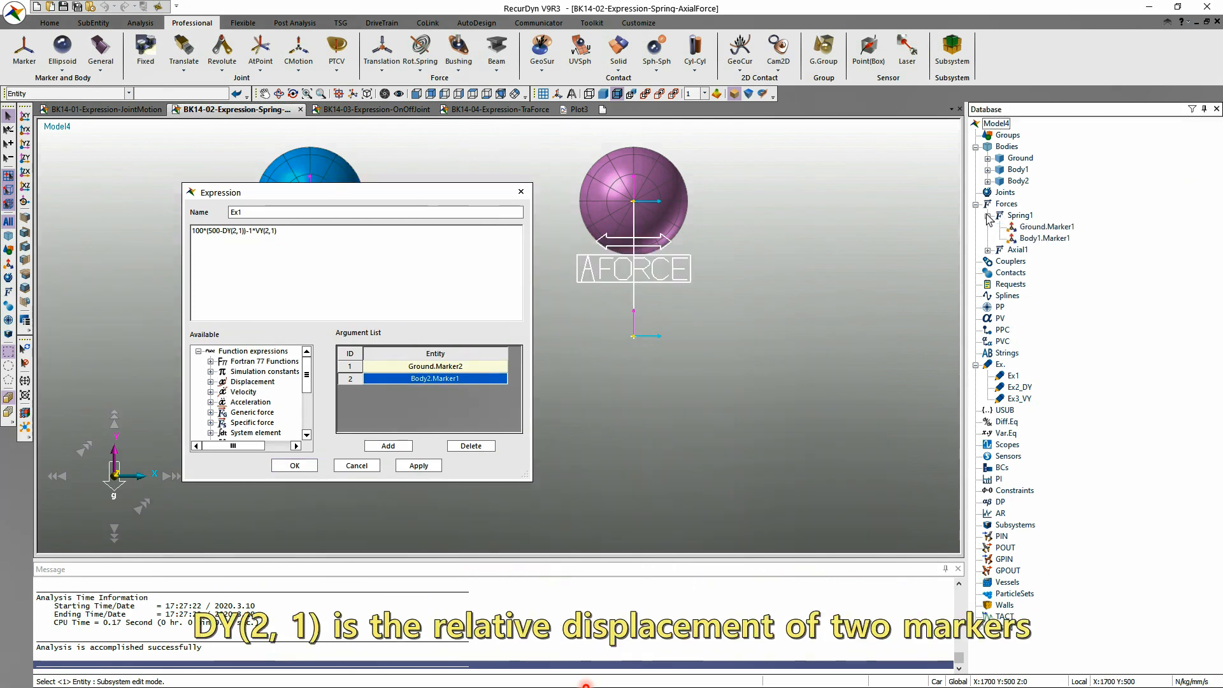
click(987, 249)
click(1051, 273)
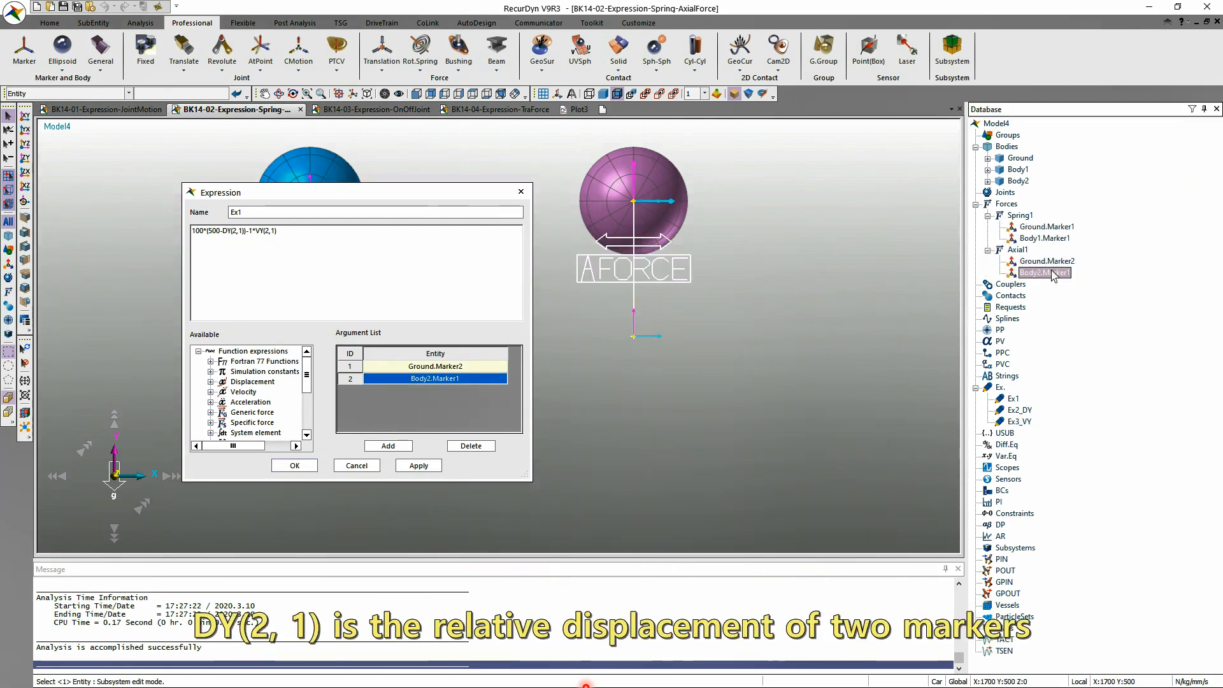
click(1049, 262)
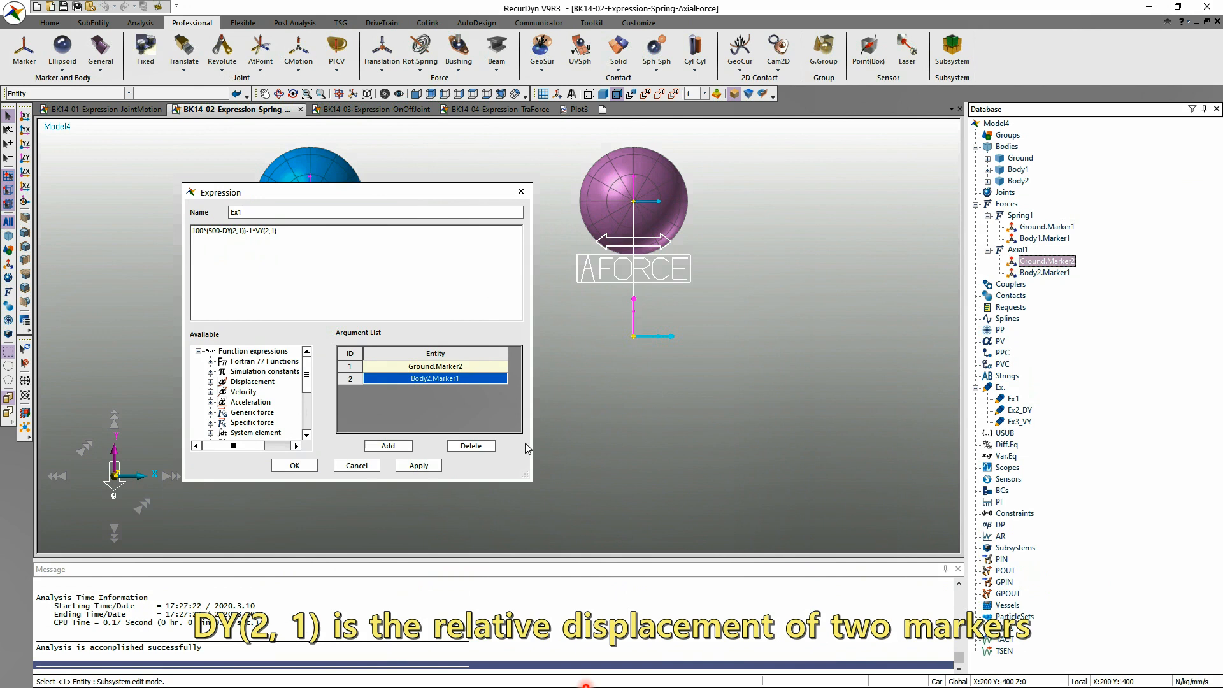
click(442, 371)
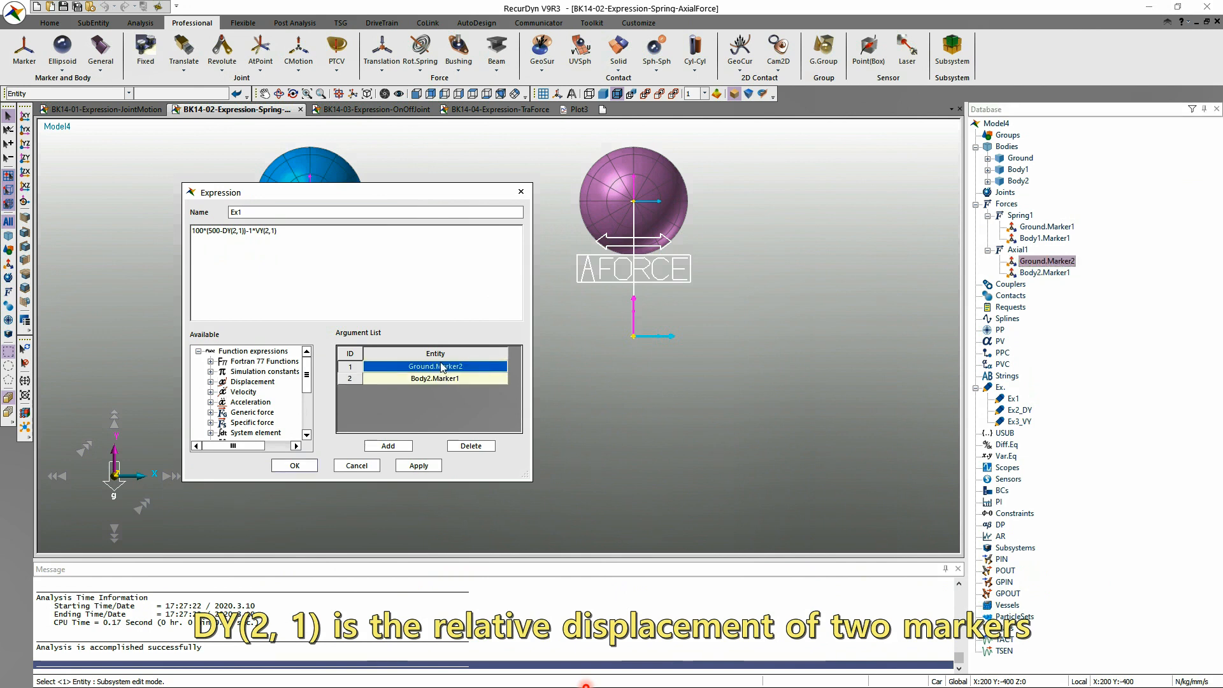
click(448, 379)
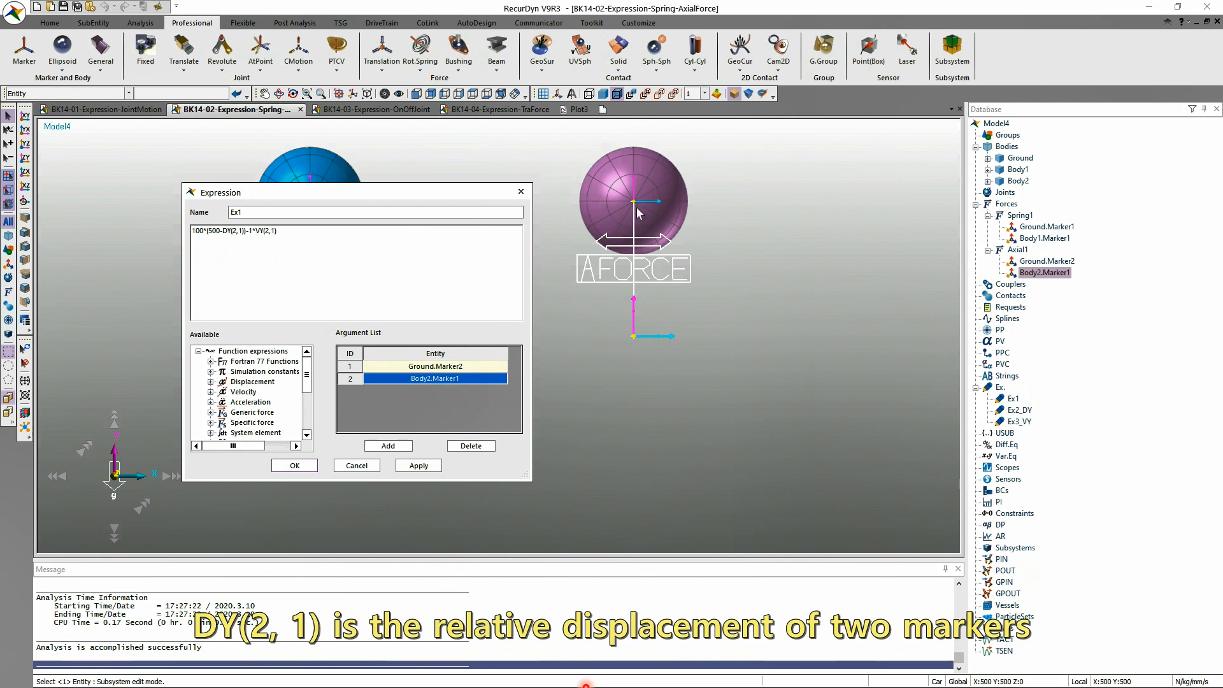
click(361, 465)
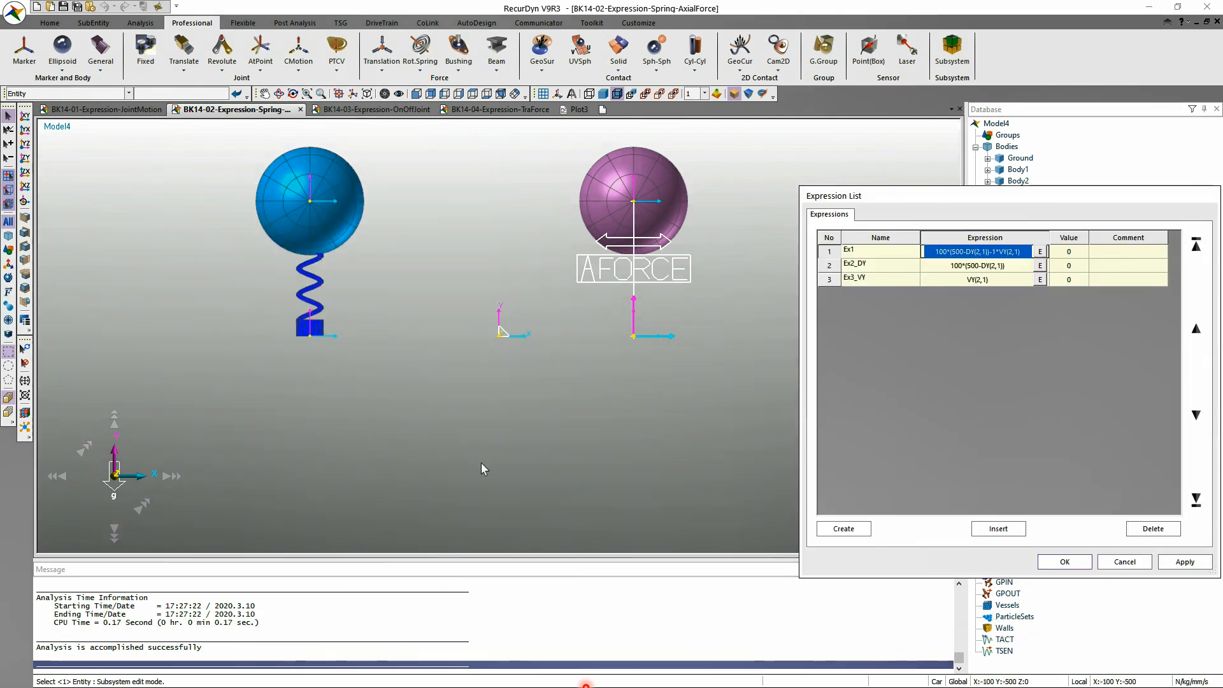
click(1125, 562)
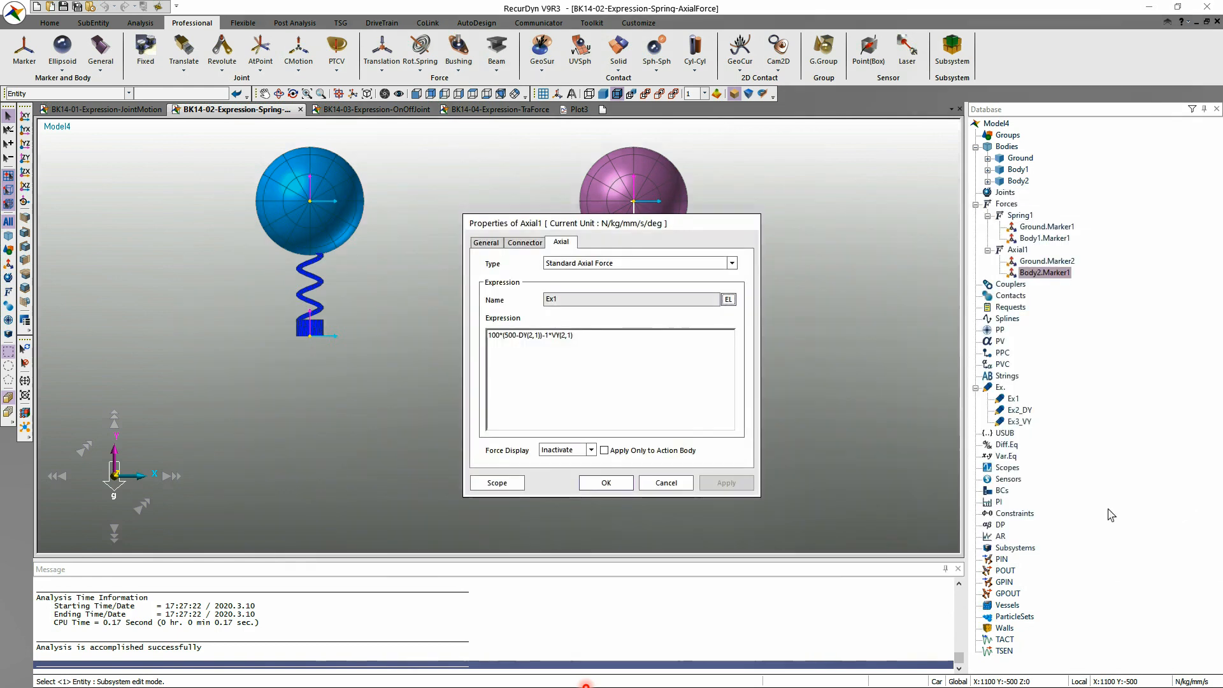
click(666, 483)
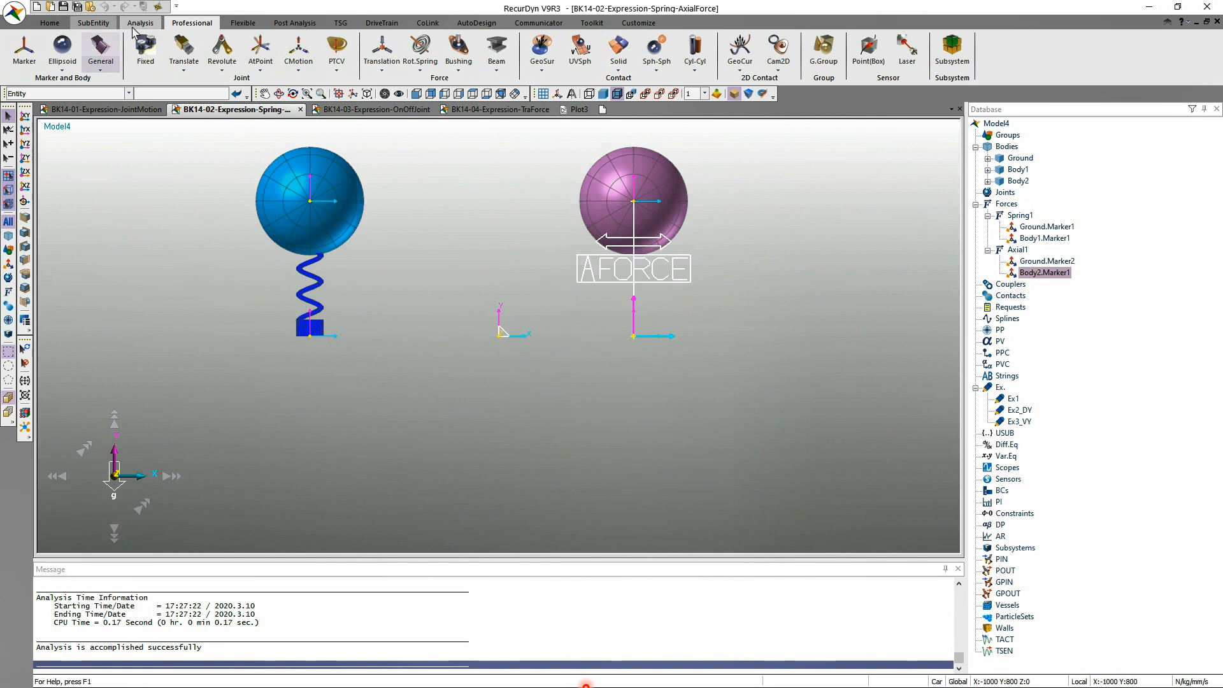
- Run a dynamic/kinematic analysis of the BK14-02-Expression-Spring-AxialForce model
click(139, 23)
click(24, 50)
click(615, 512)
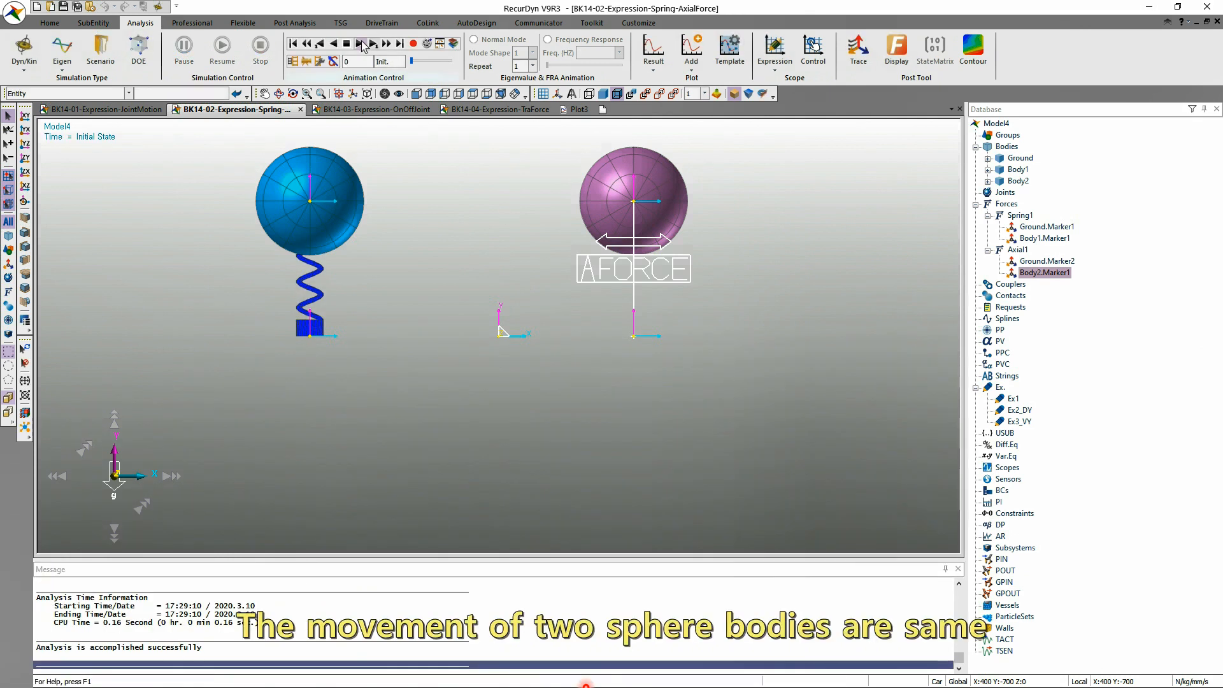
- Play the animation to compare the movement of the two spheres, replay it from the start, and return the model to its initial position
click(360, 44)
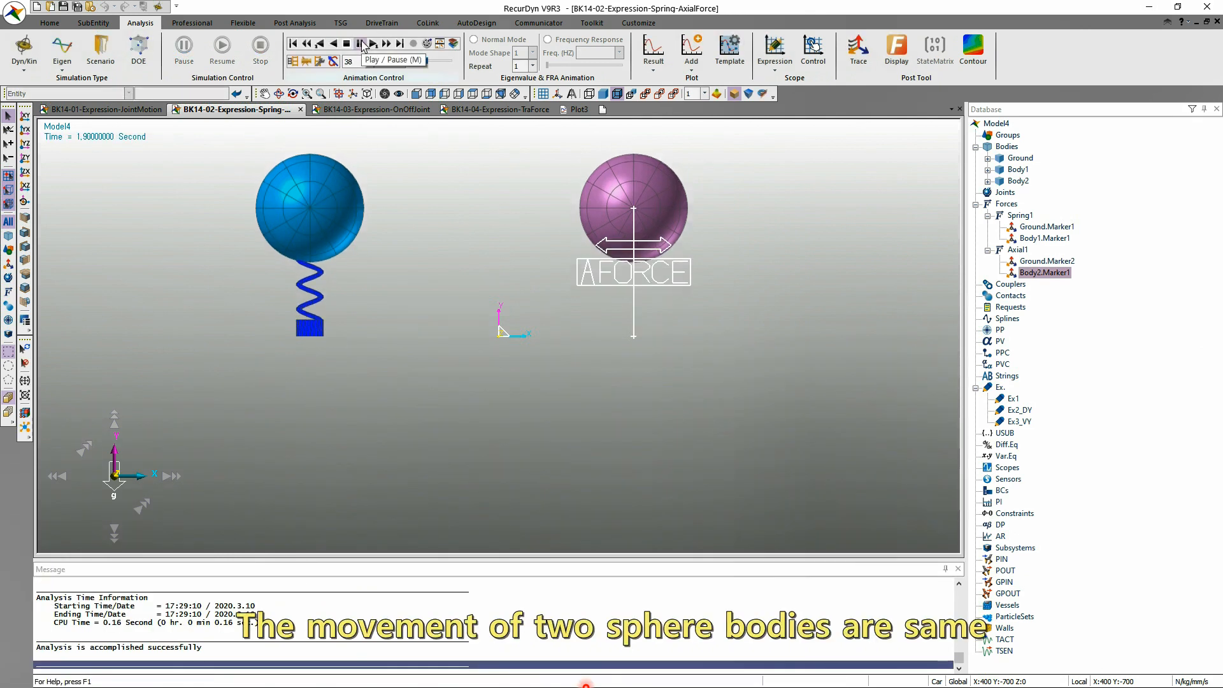
click(293, 45)
click(359, 44)
click(478, 227)
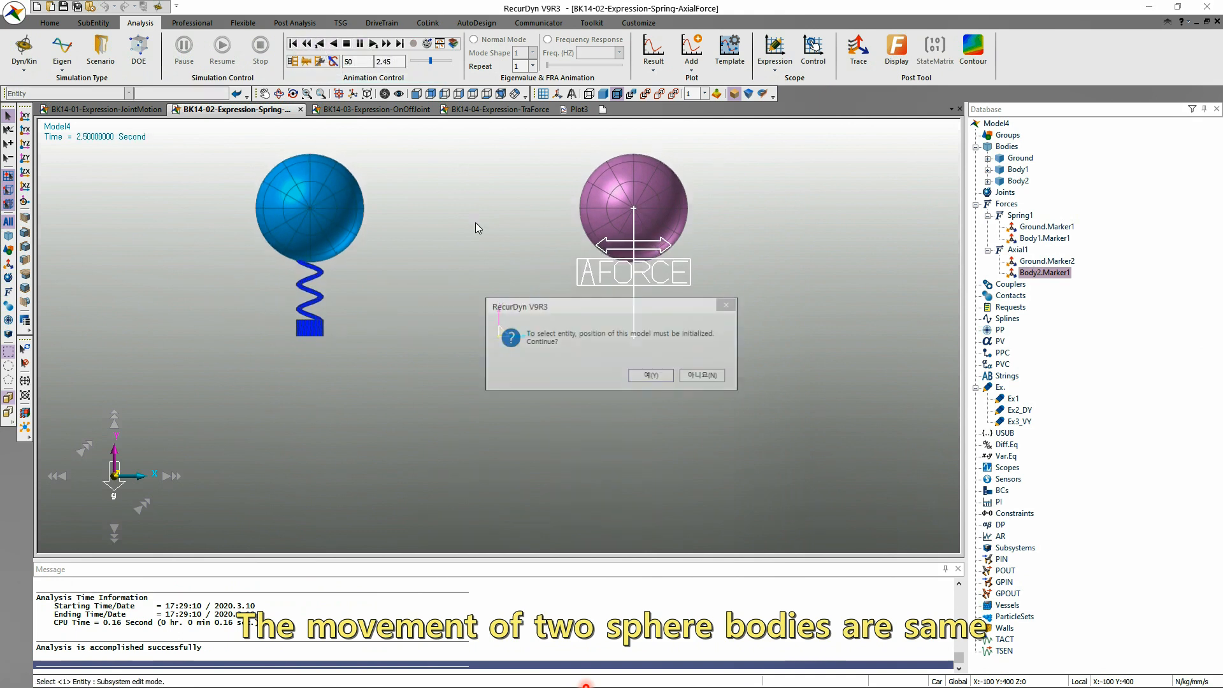
click(639, 376)
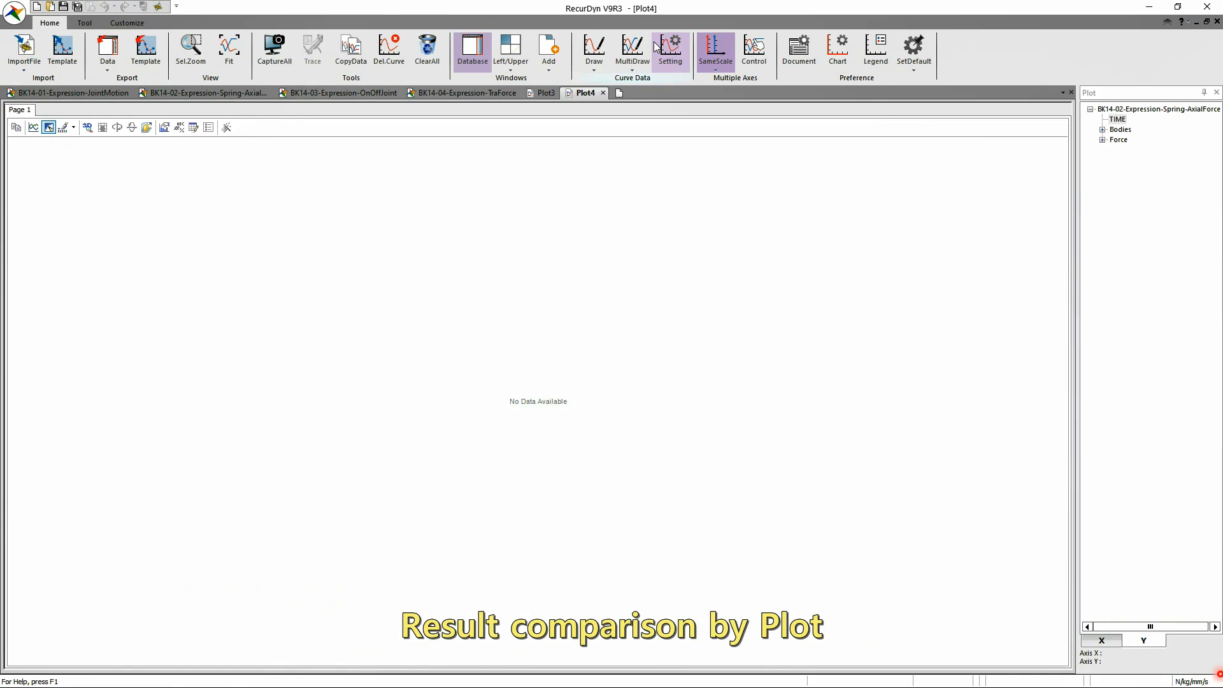
- Plot the Pos_TY displacement curves of Body1 and Body2 from the BK14-02-Expression-Spring-AxialForce results together
click(1103, 130)
click(1115, 140)
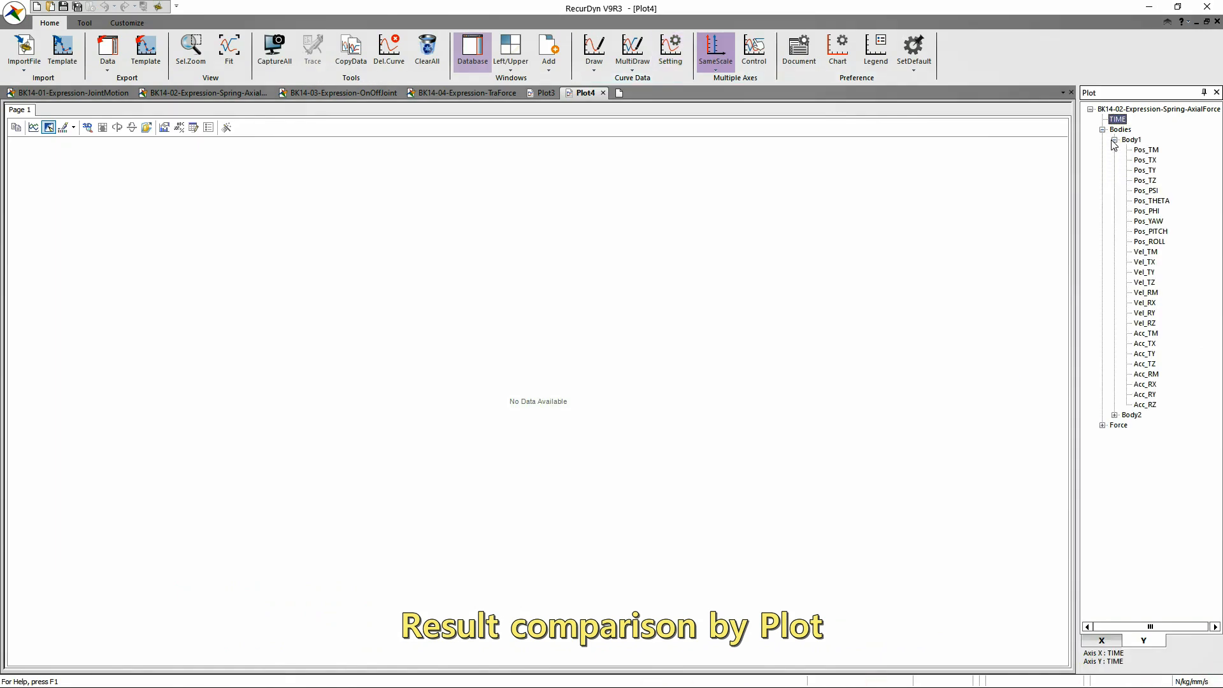
click(1142, 171)
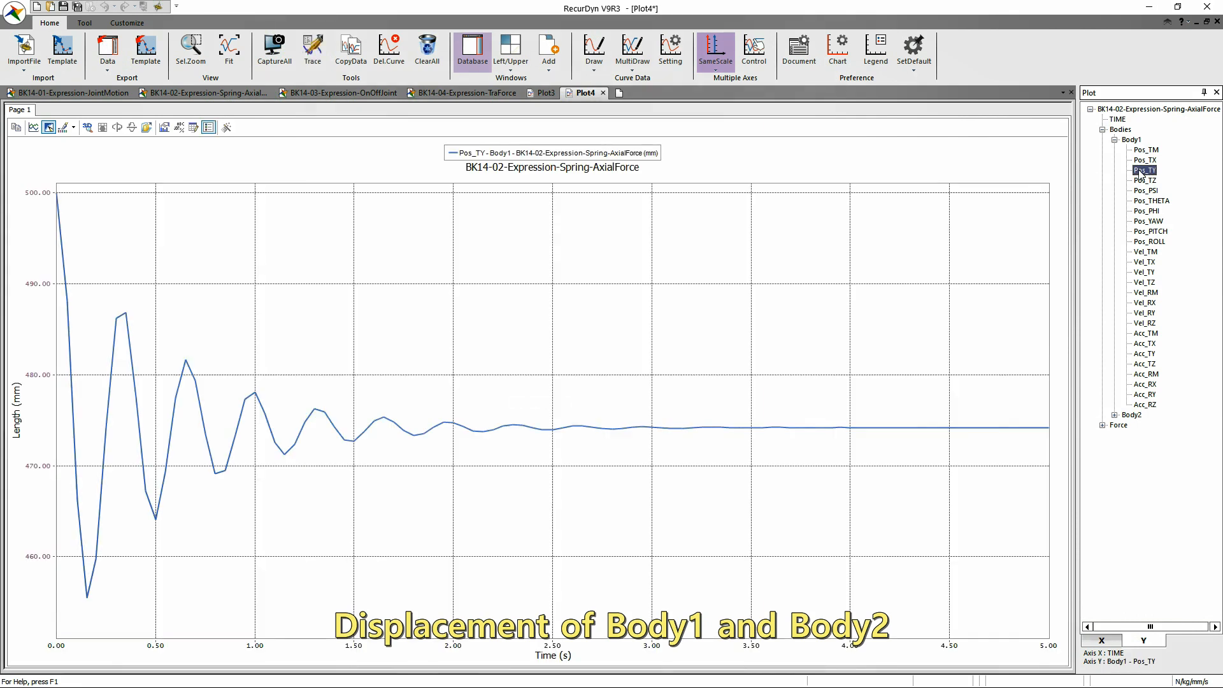
click(1114, 415)
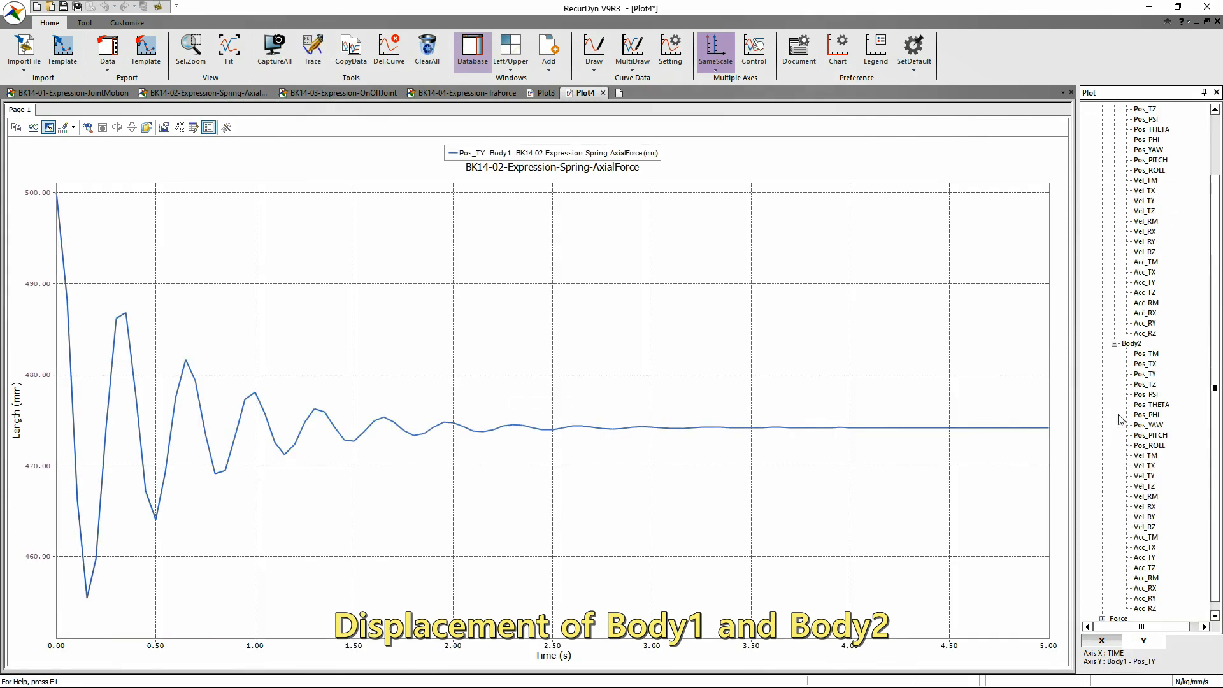
click(1144, 375)
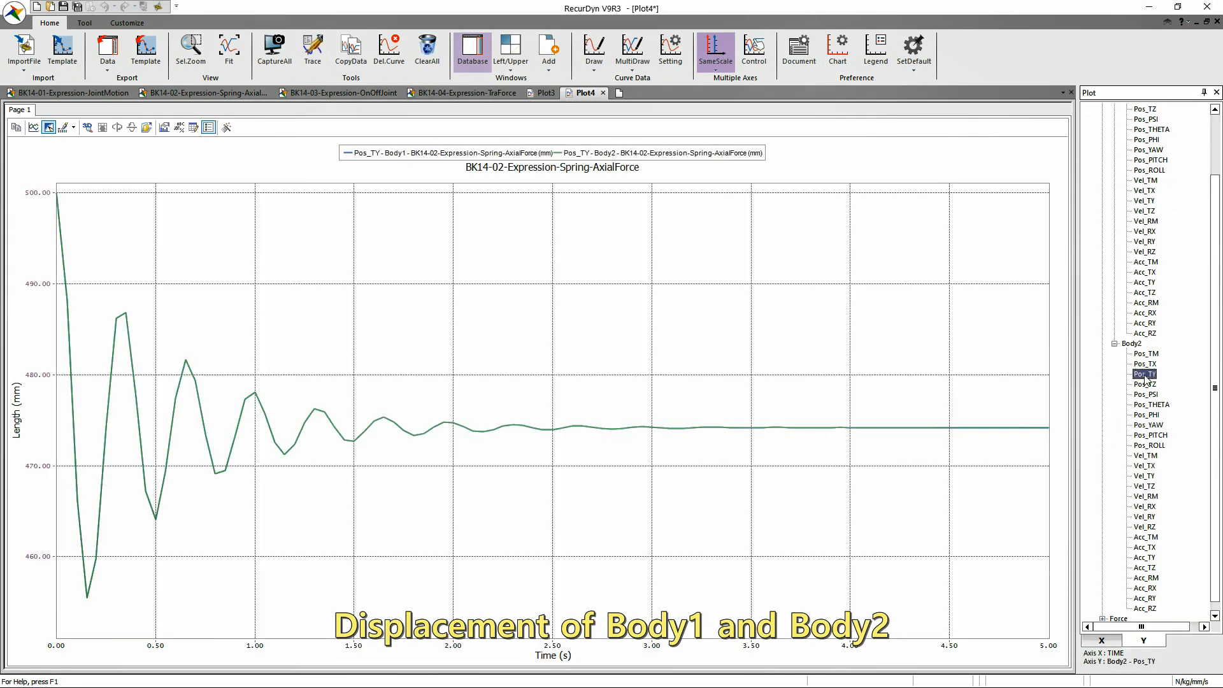
- Clear the displacement curves and plot the Vel_TY velocity of Body1 and Body2 together instead
click(944, 302)
key(Delete)
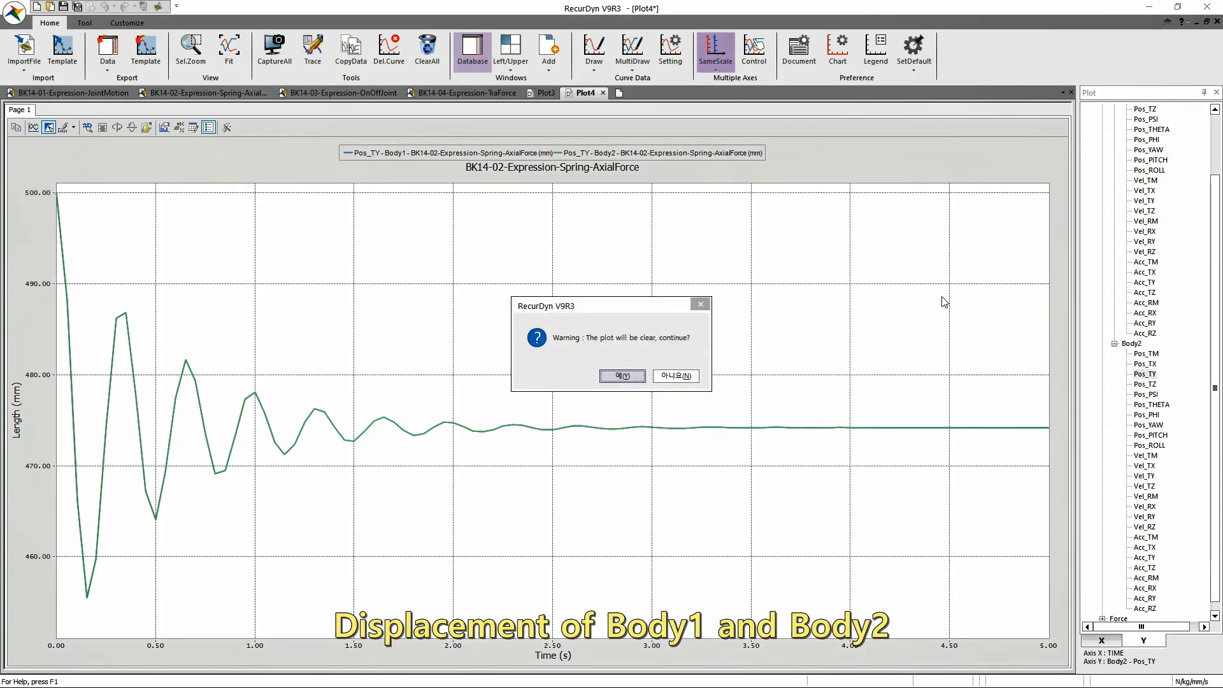
key(Return)
scroll(1191, 182, up, 3)
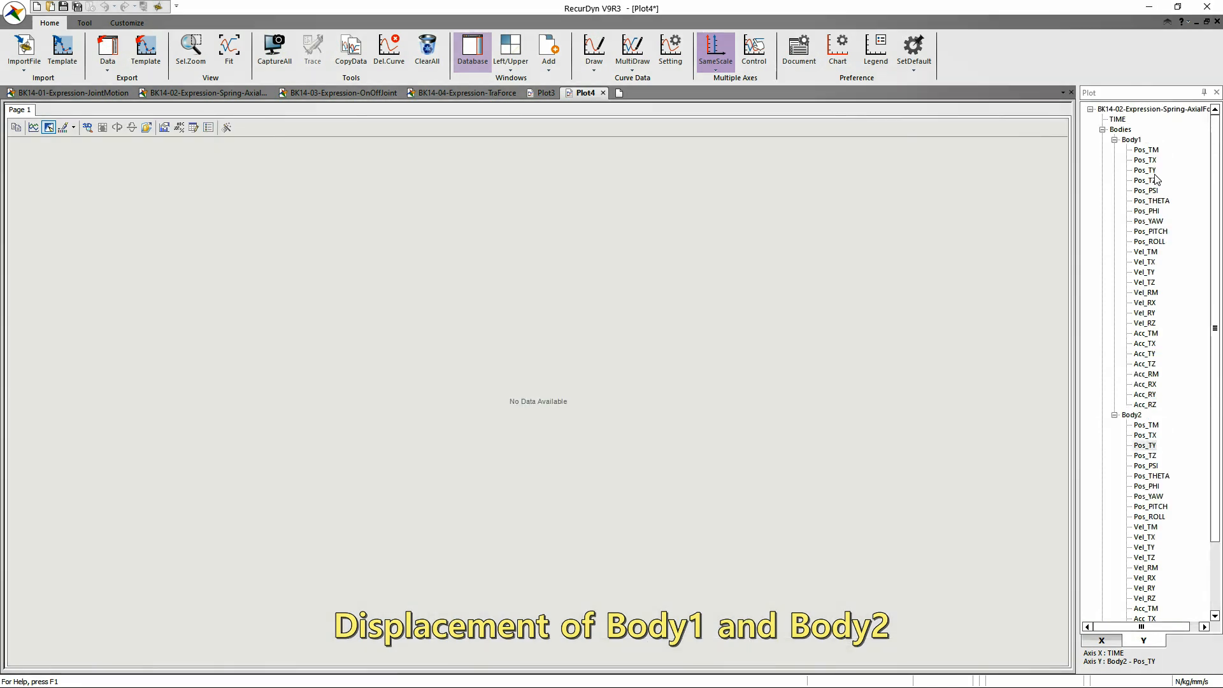
double_click(1144, 273)
scroll(1145, 355, down, 3)
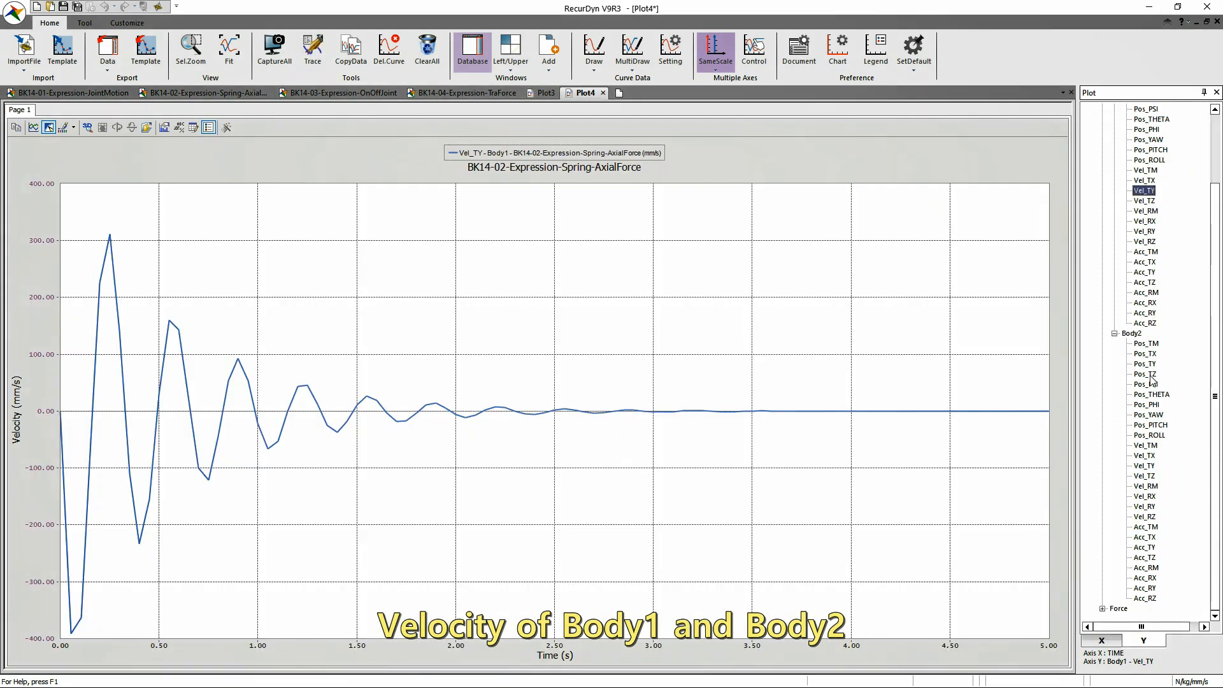
double_click(1146, 466)
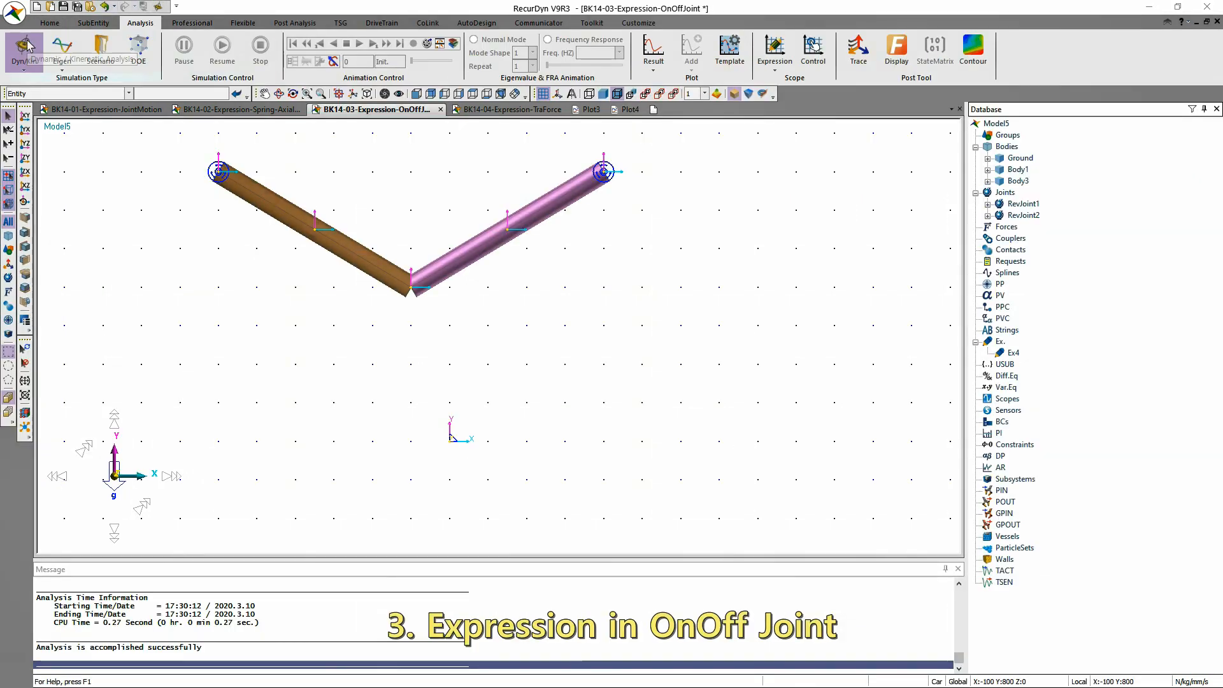
- Simulate the BK14-03-Expression-OnOffJoint model without a joint between the two cylinders, play its animation, and reset the model's position
click(25, 46)
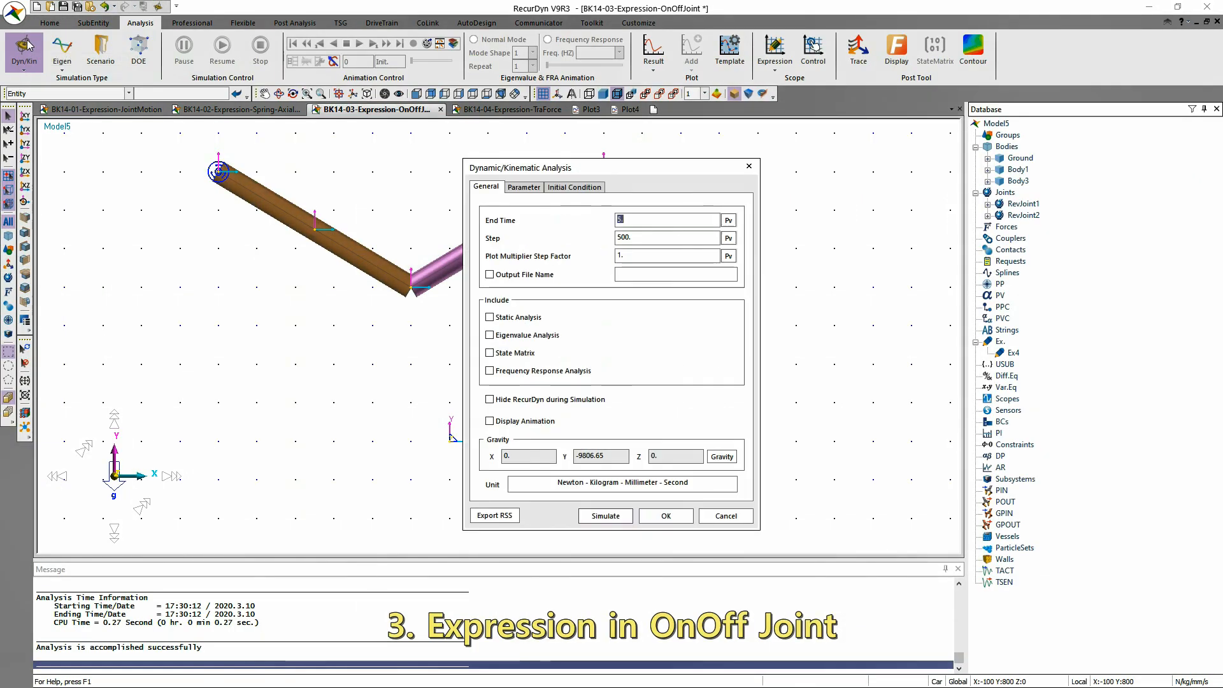
key(Return)
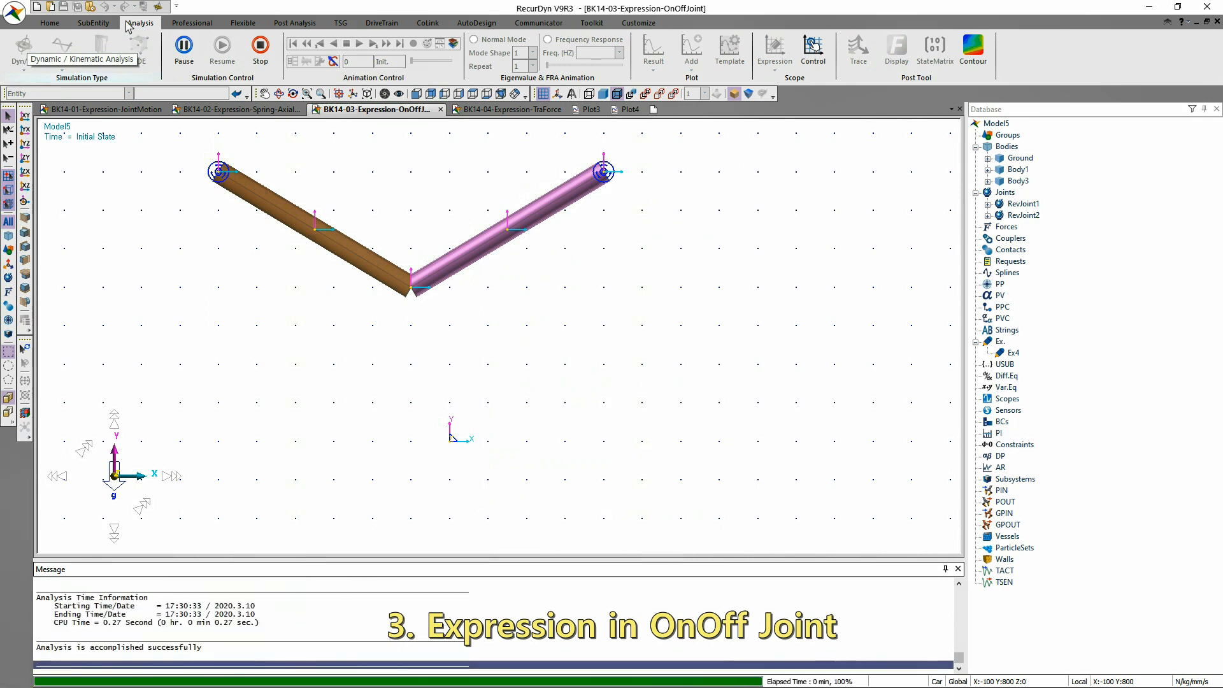
click(359, 44)
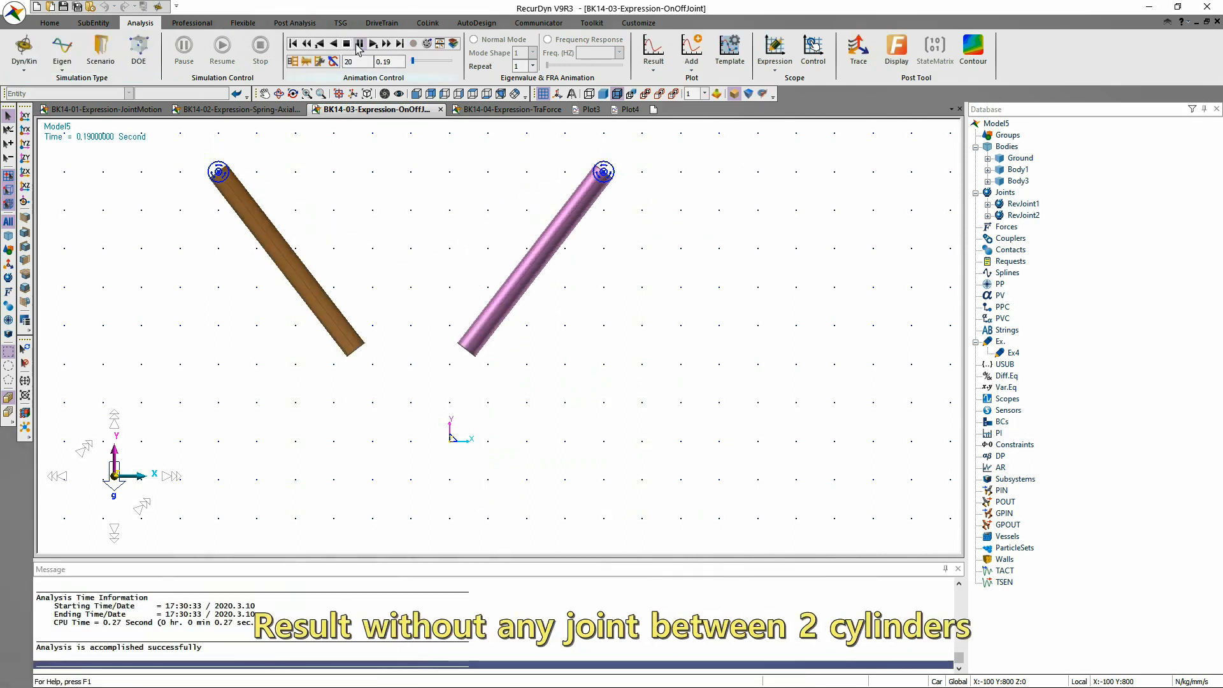
click(381, 162)
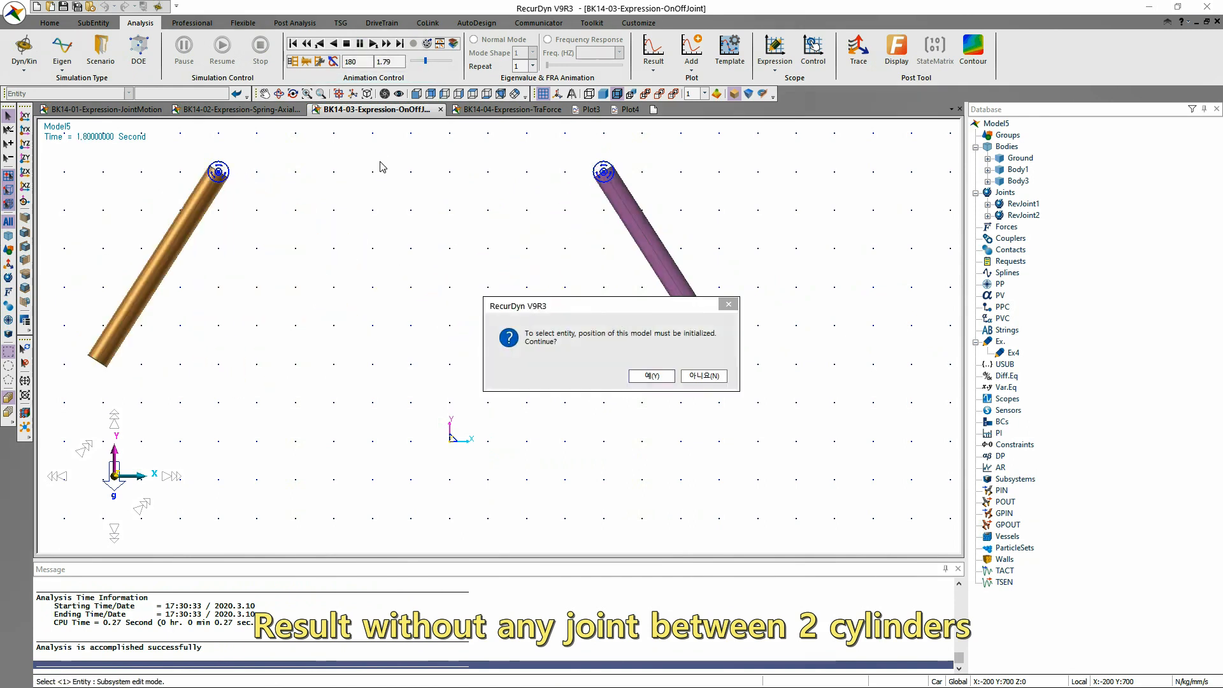
key(Return)
- Create an OnOff joint between the brown and the pink cylinder at the point where their lower ends meet
click(195, 24)
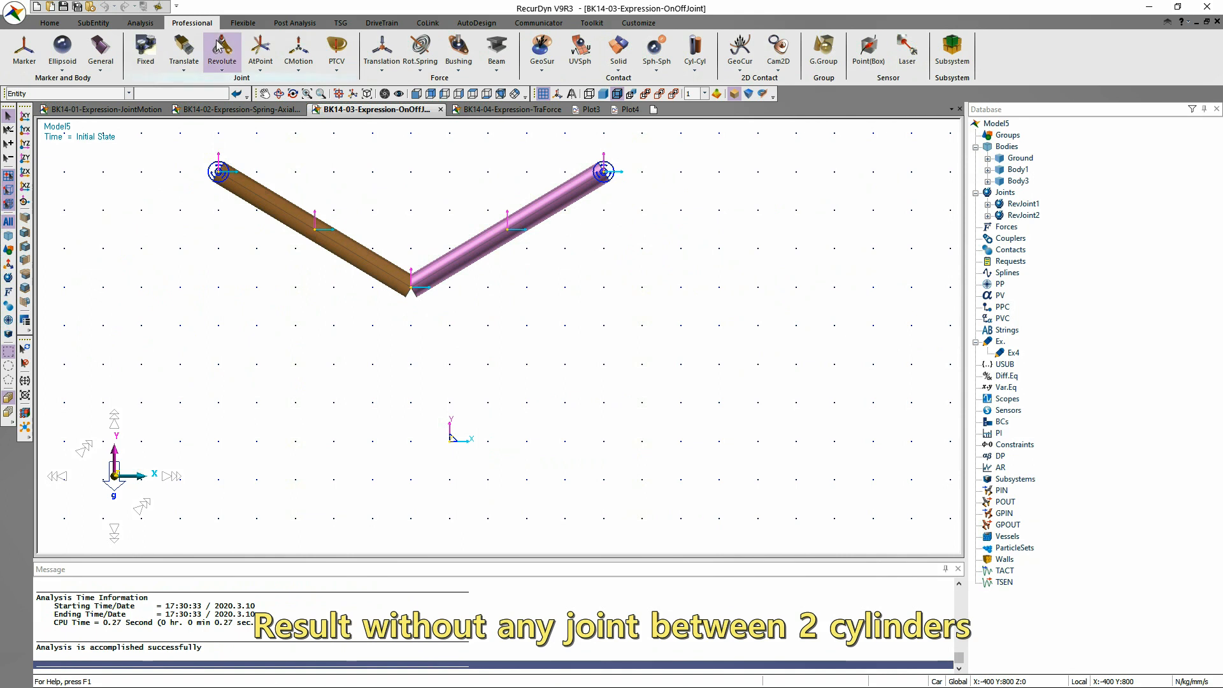
click(298, 72)
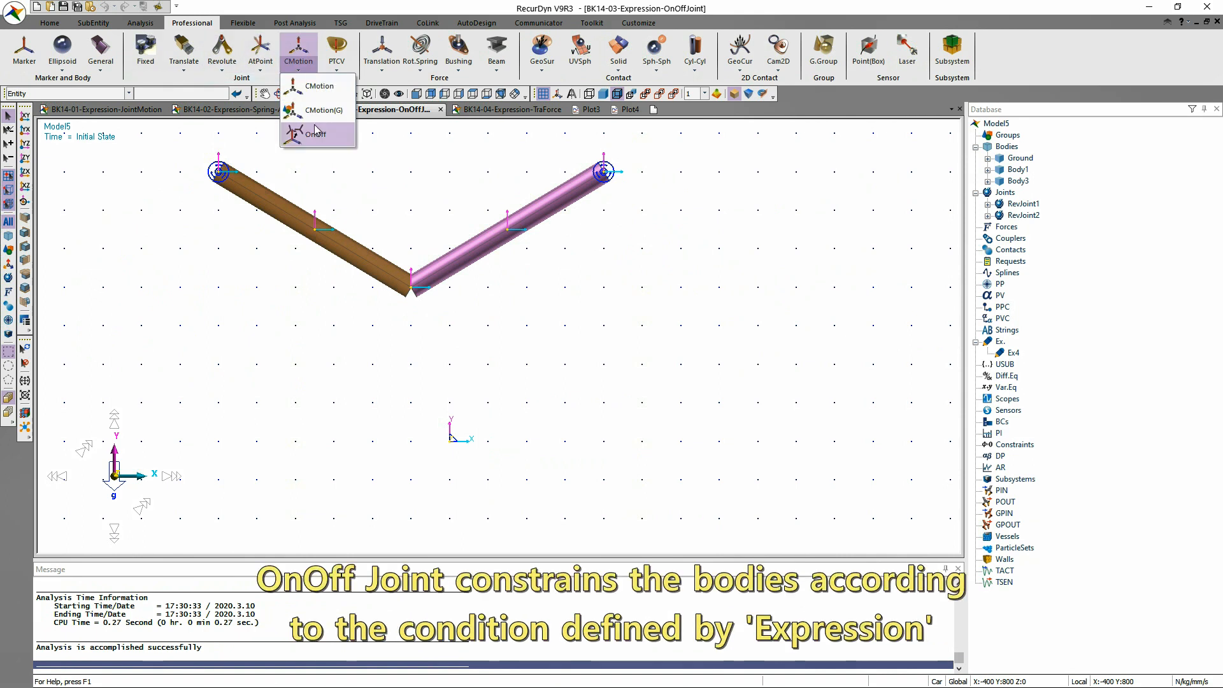
click(318, 130)
click(368, 263)
click(462, 251)
click(411, 286)
- Include an On Condition in the OnOff joint between the cylinders, using expression Ex4, IF(time-2: 1, 0, 0)
click(444, 294)
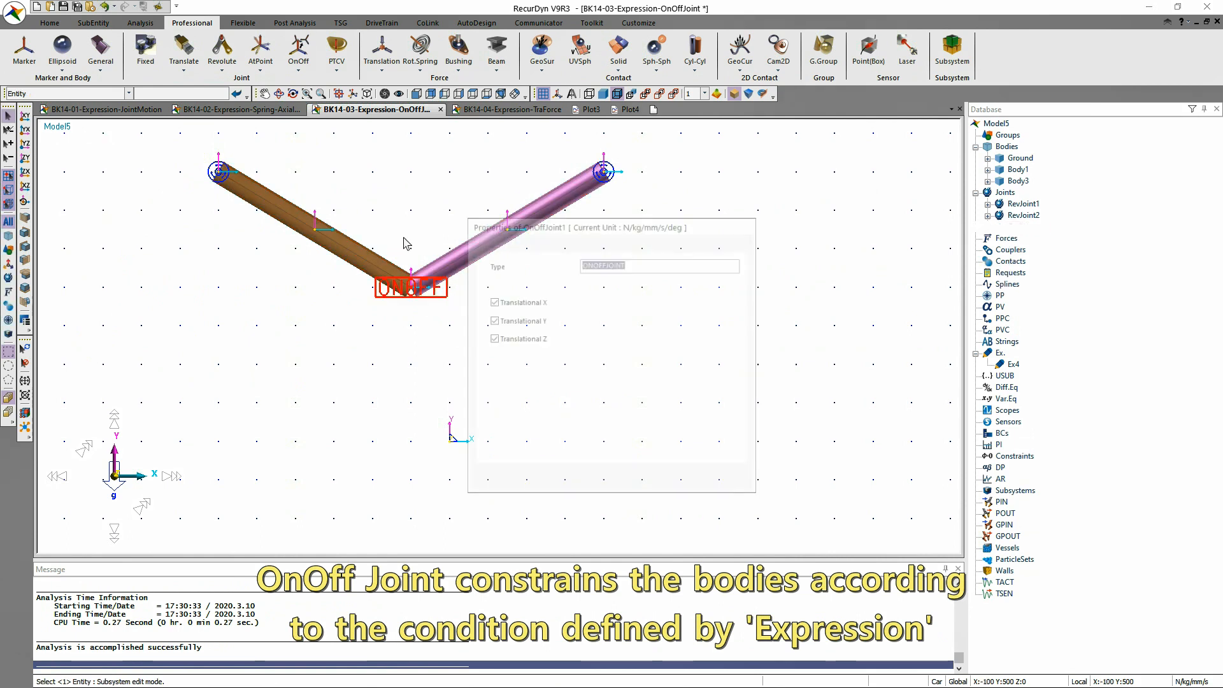
click(490, 385)
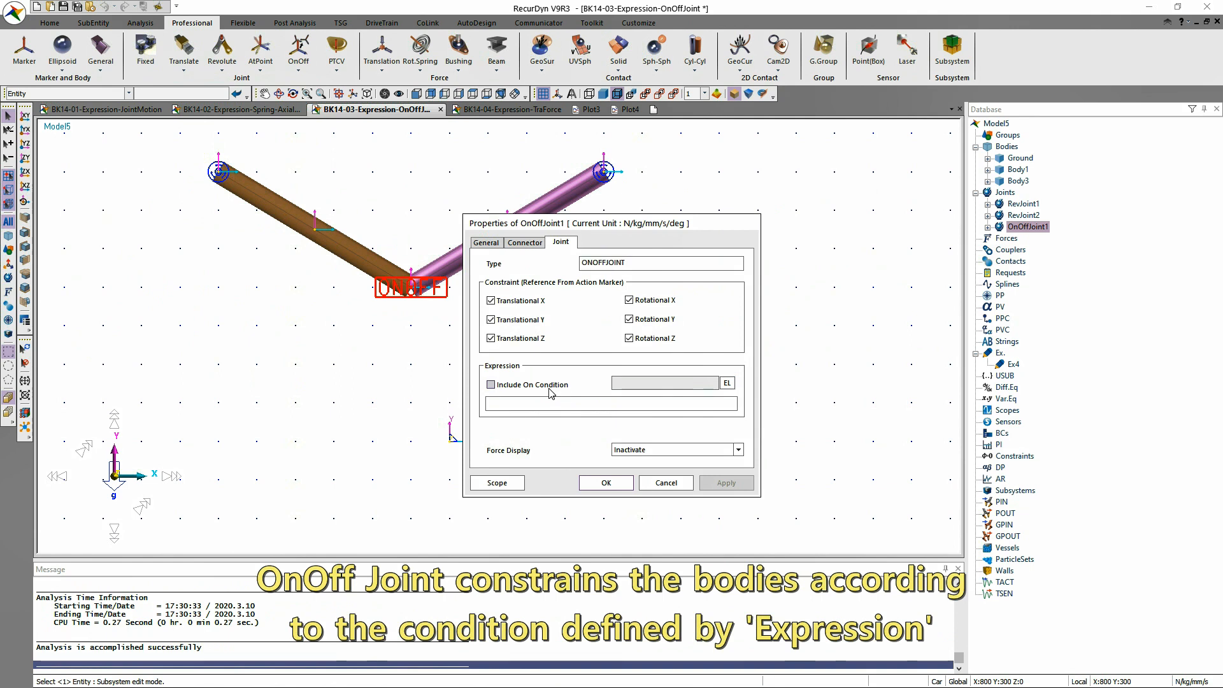
click(727, 382)
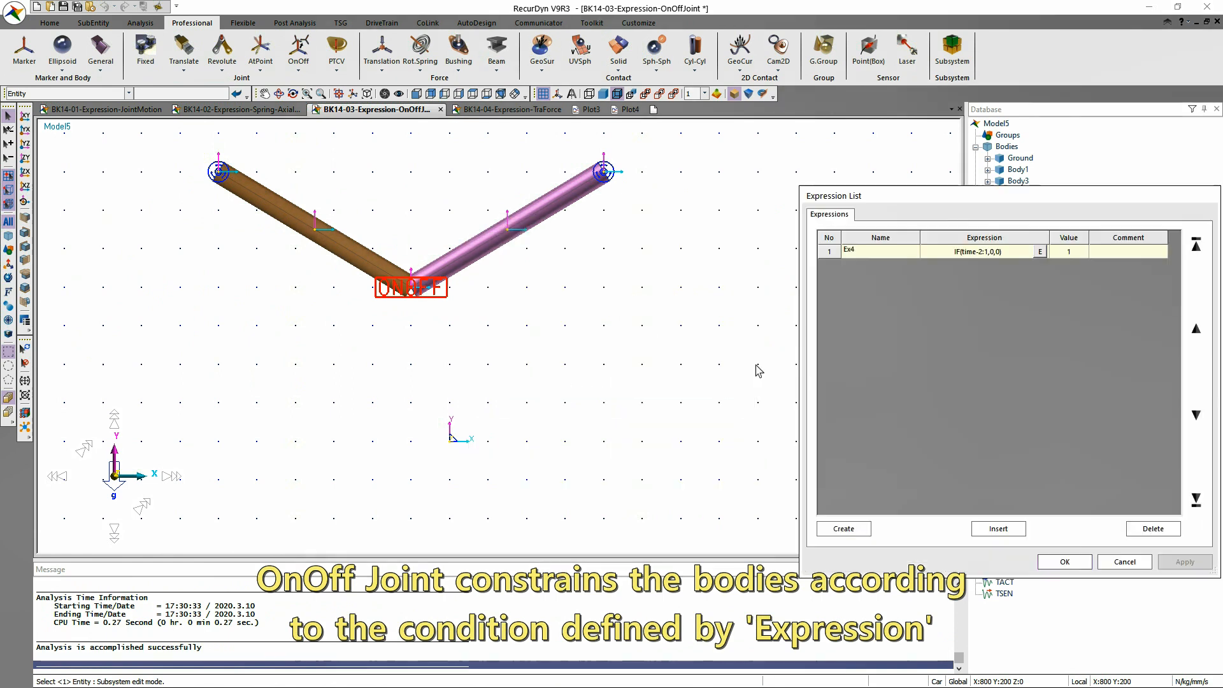
click(965, 255)
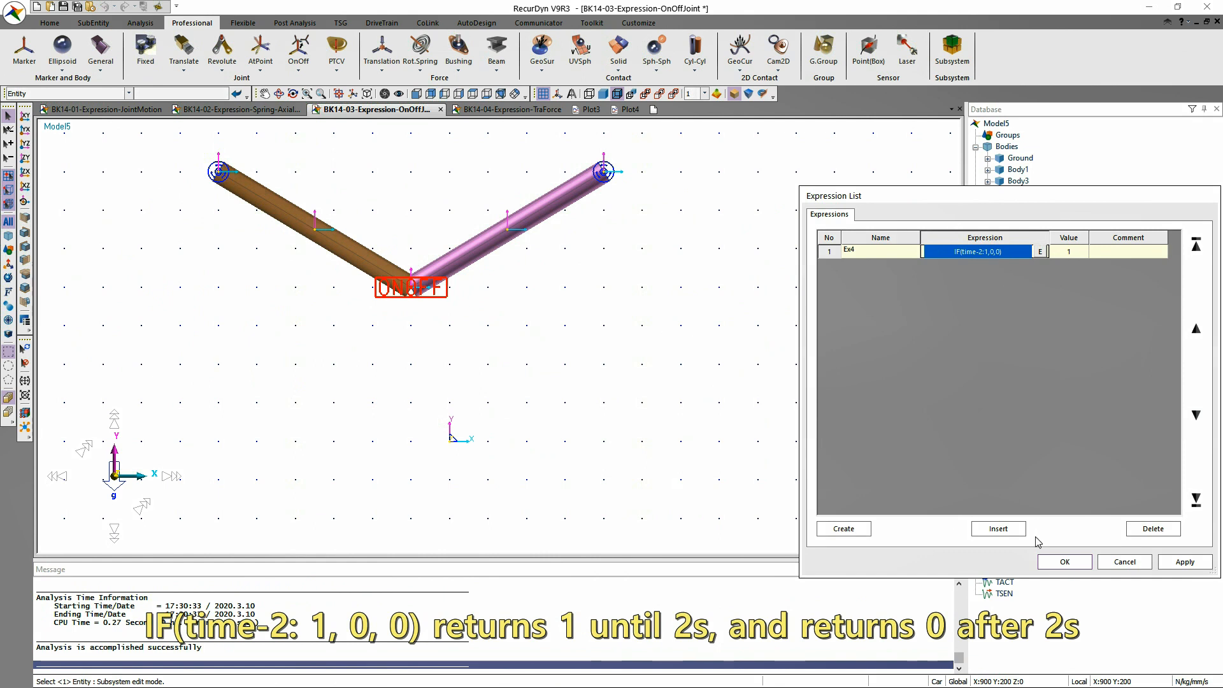
click(1058, 562)
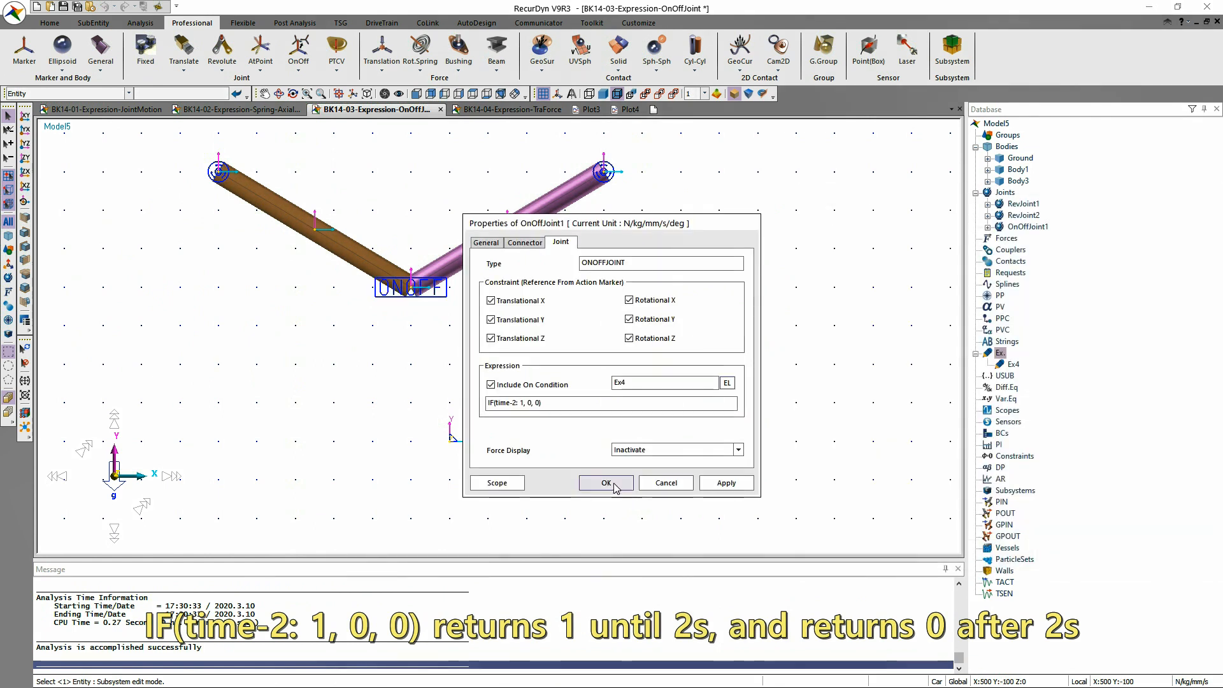
click(605, 482)
- Simulate the model with the OnOff joint, play the animation of the two cylinders, and return the model to its initial position
click(131, 26)
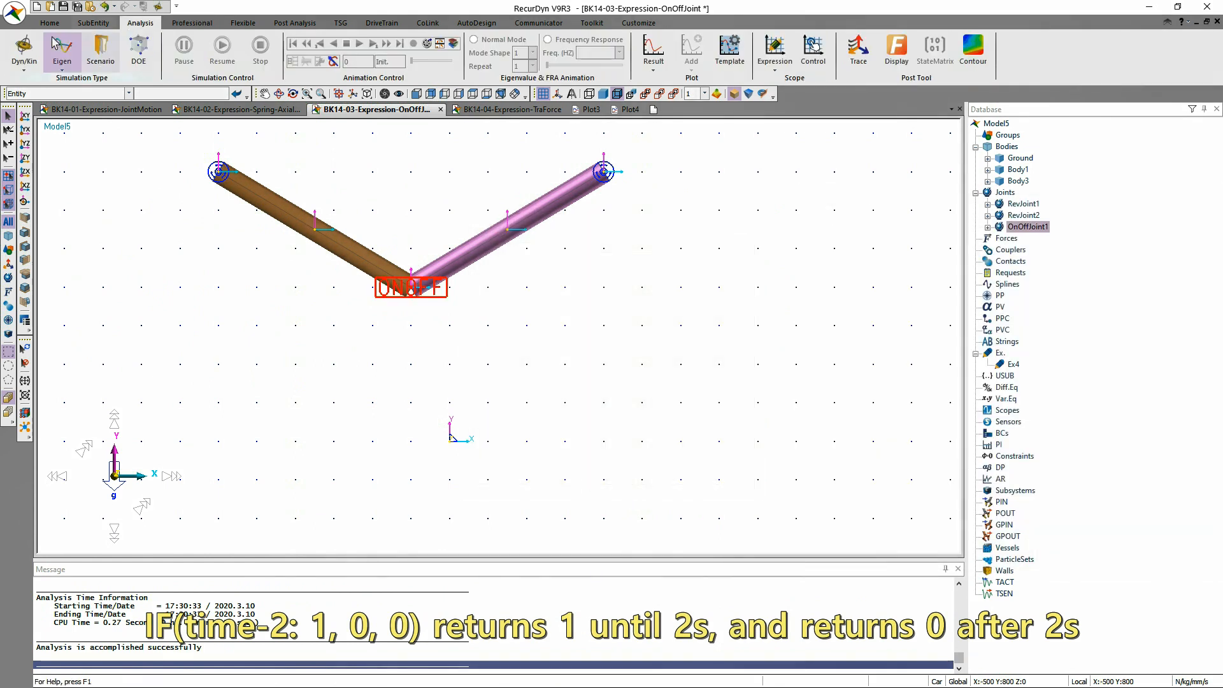
click(23, 50)
key(Return)
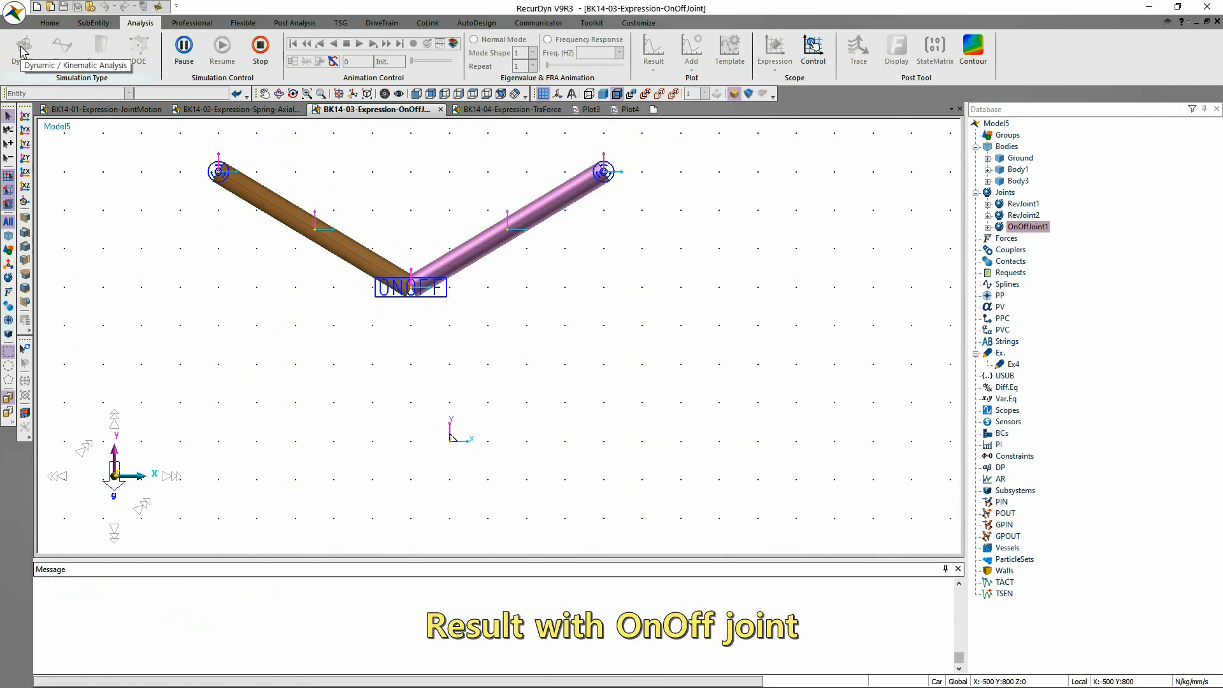
click(360, 43)
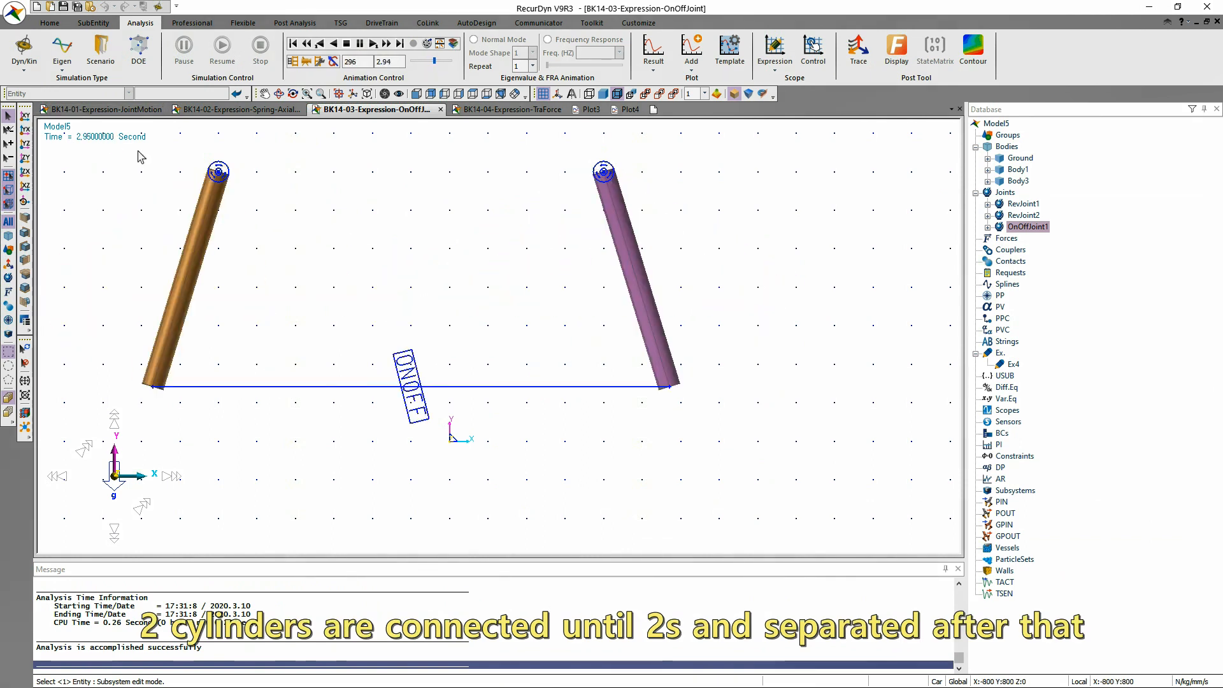
click(331, 173)
key(Return)
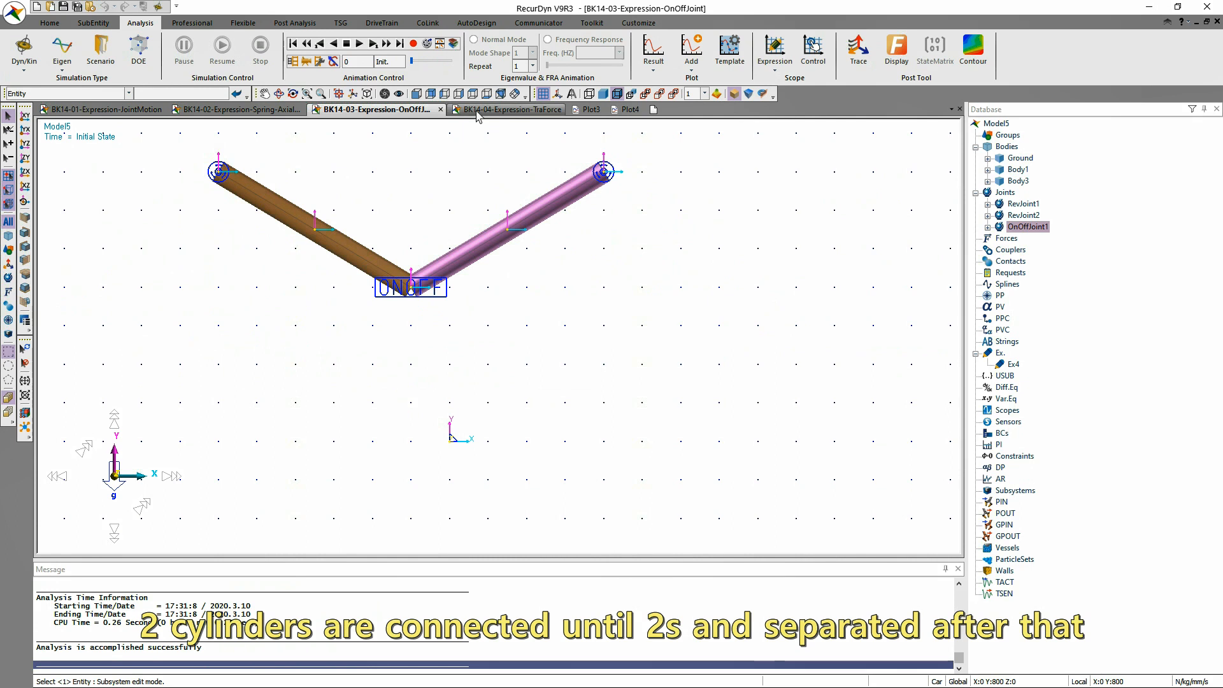
- Review the expressions Ex1_before2 and Ex2_after2 in the BK14-04-Expression-TraForce model
click(479, 110)
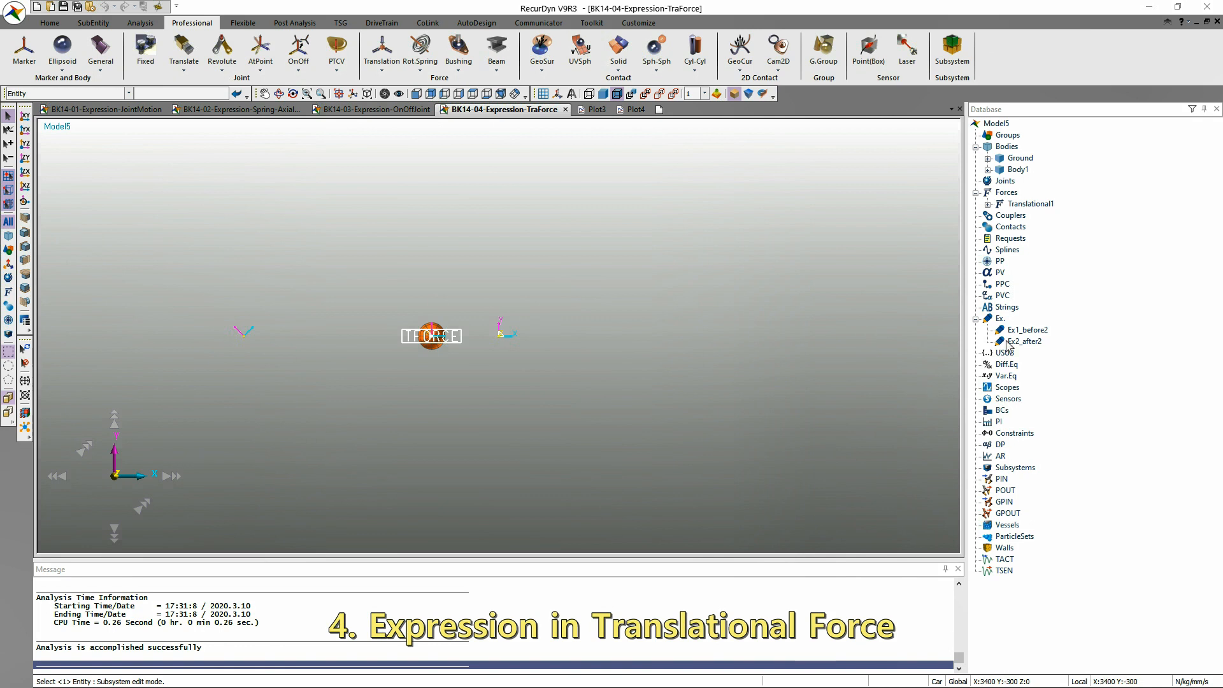
double_click(1027, 330)
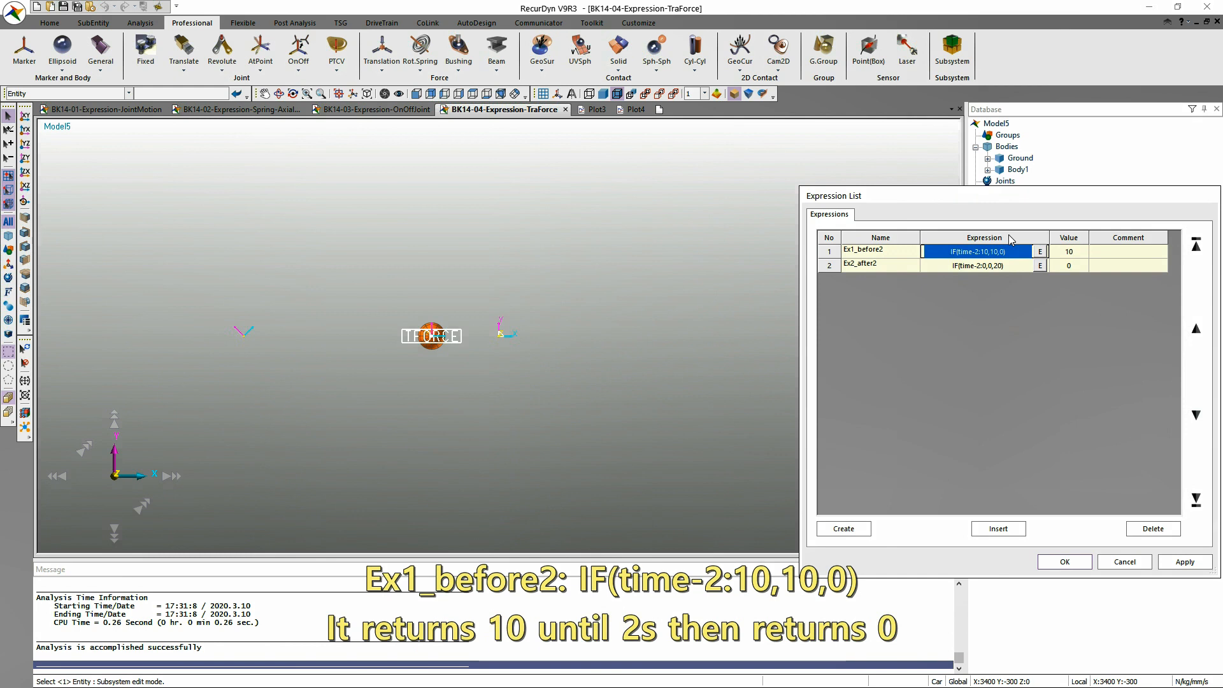
click(1004, 265)
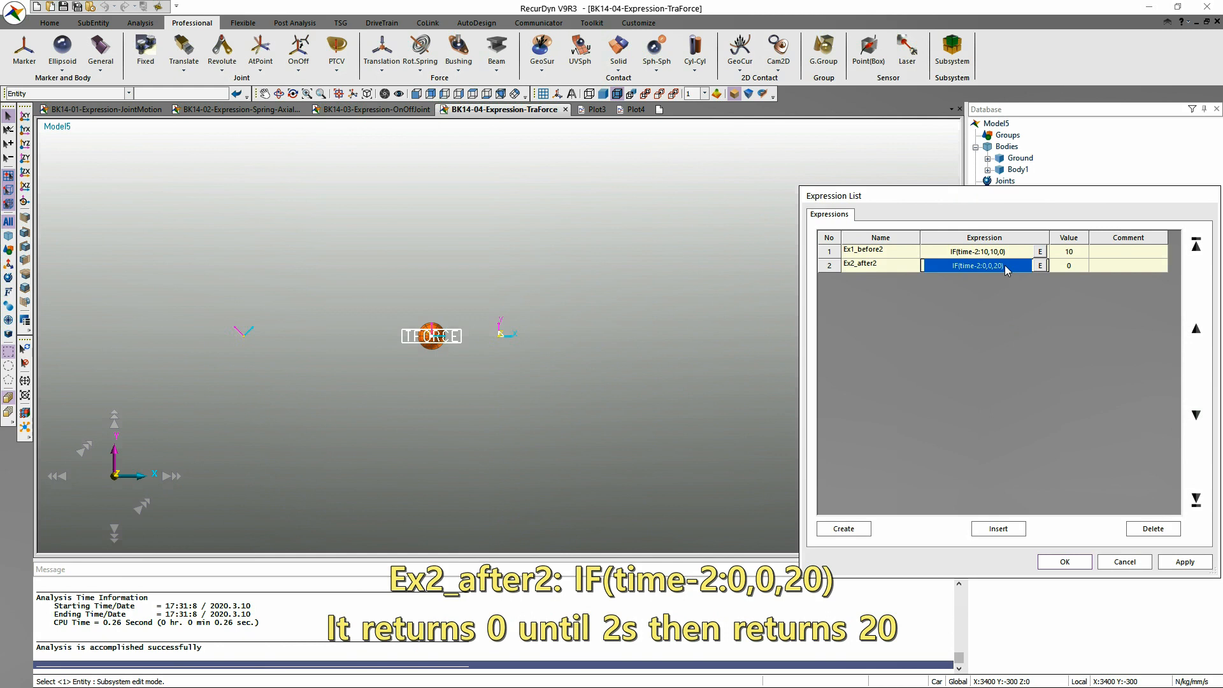
click(1125, 561)
- Inspect which expressions drive the FX and FY components of the translational force, without changing its properties
click(1029, 205)
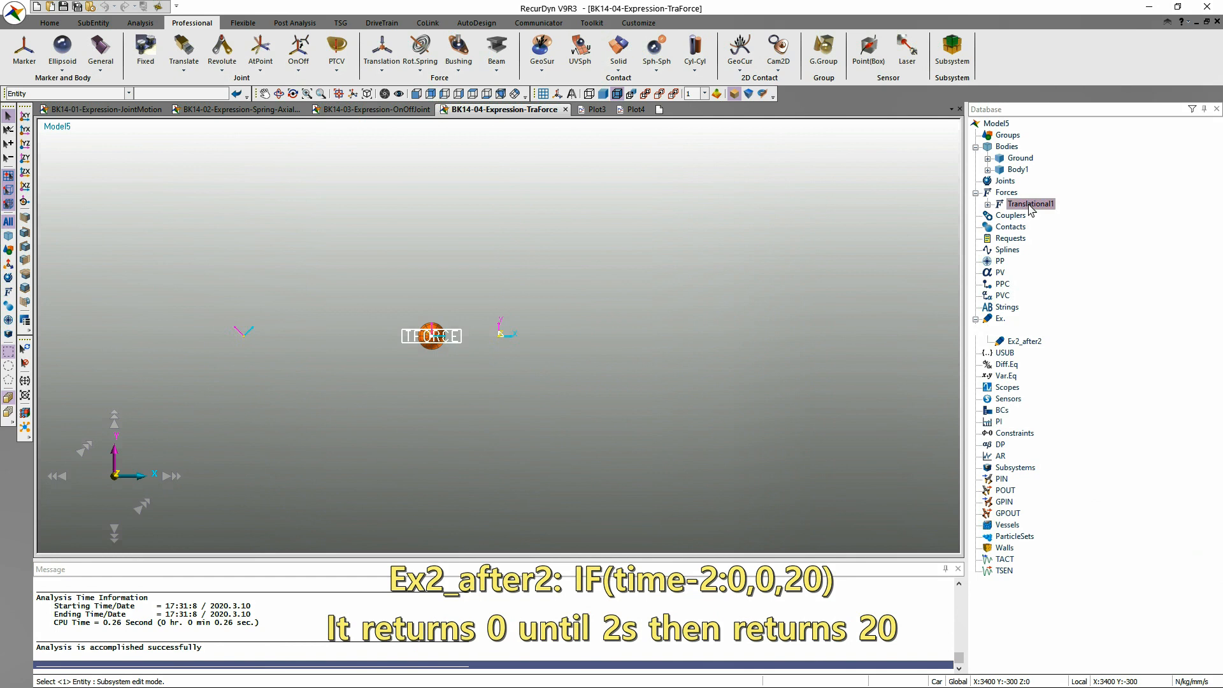
double_click(1029, 205)
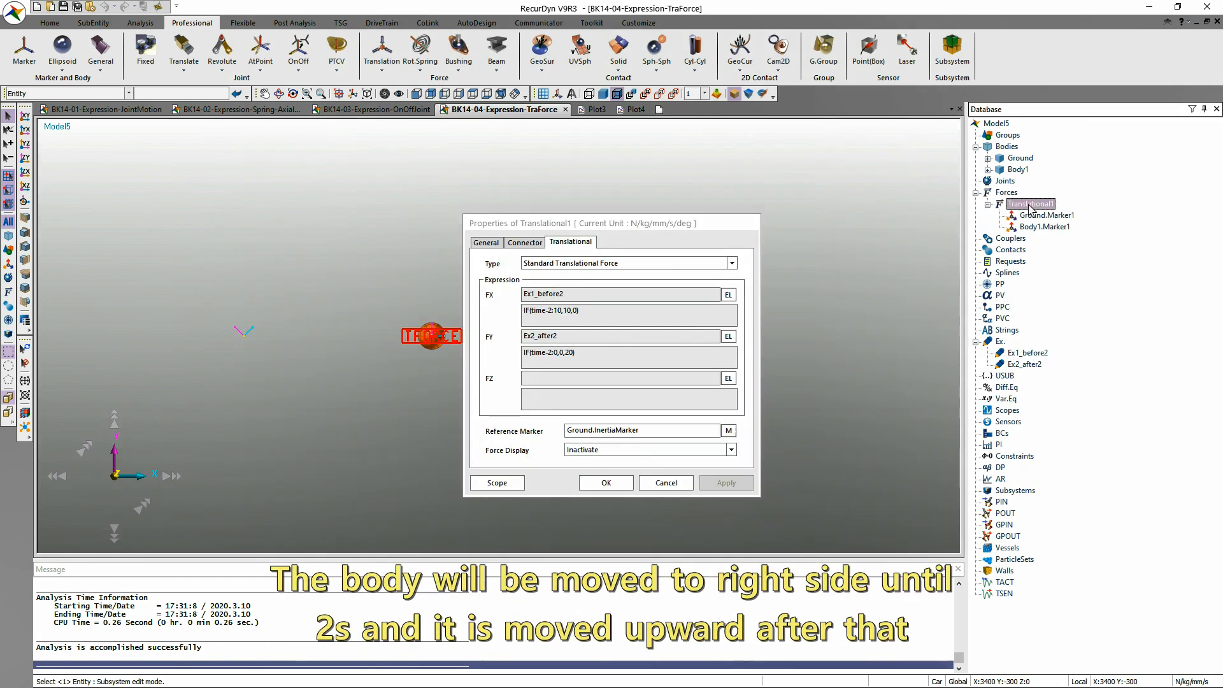
drag(588, 312, 521, 312)
drag(576, 352, 488, 358)
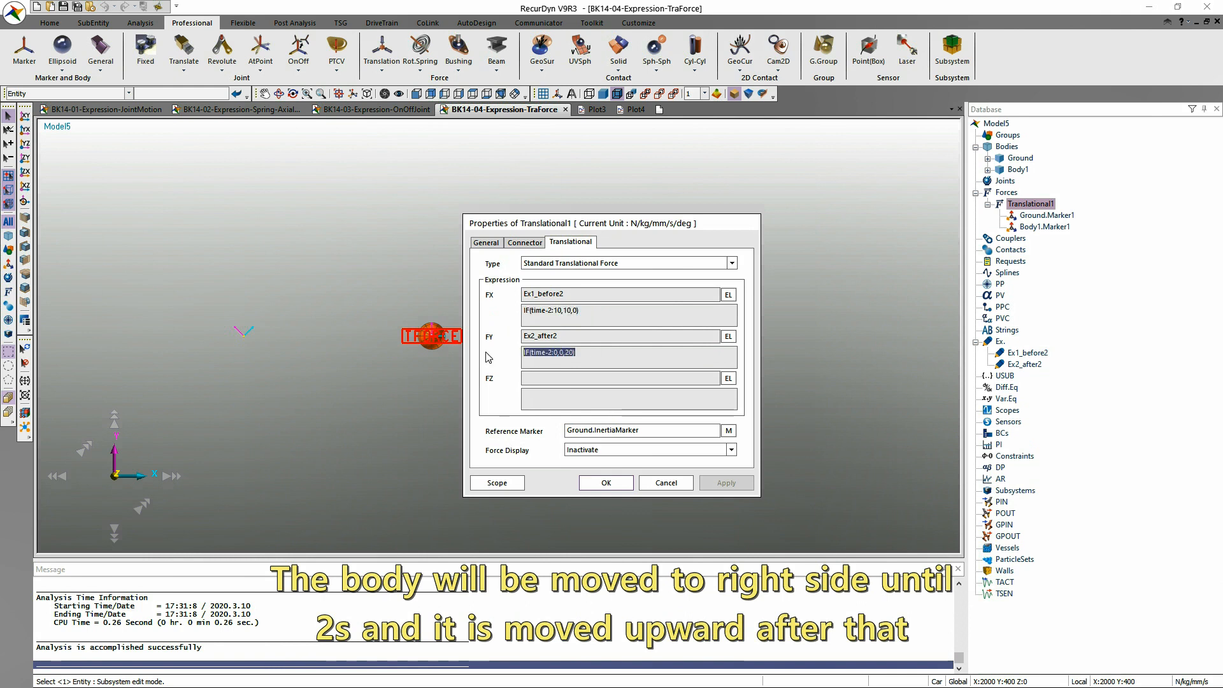
click(581, 339)
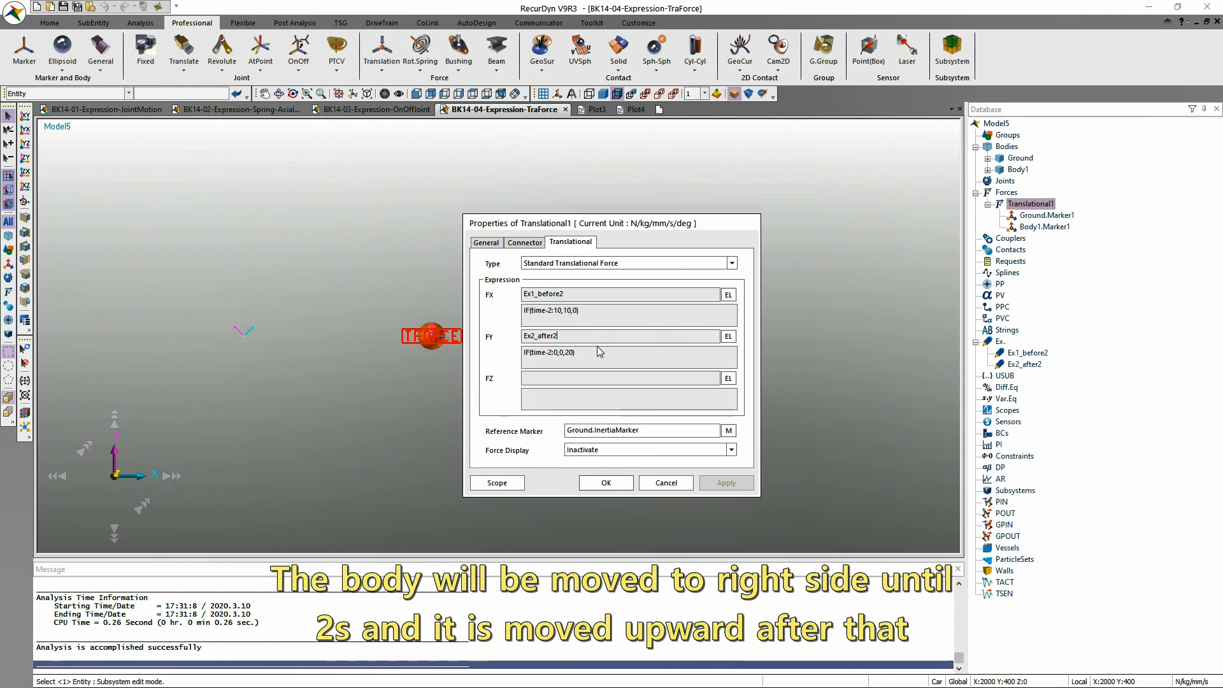
click(665, 483)
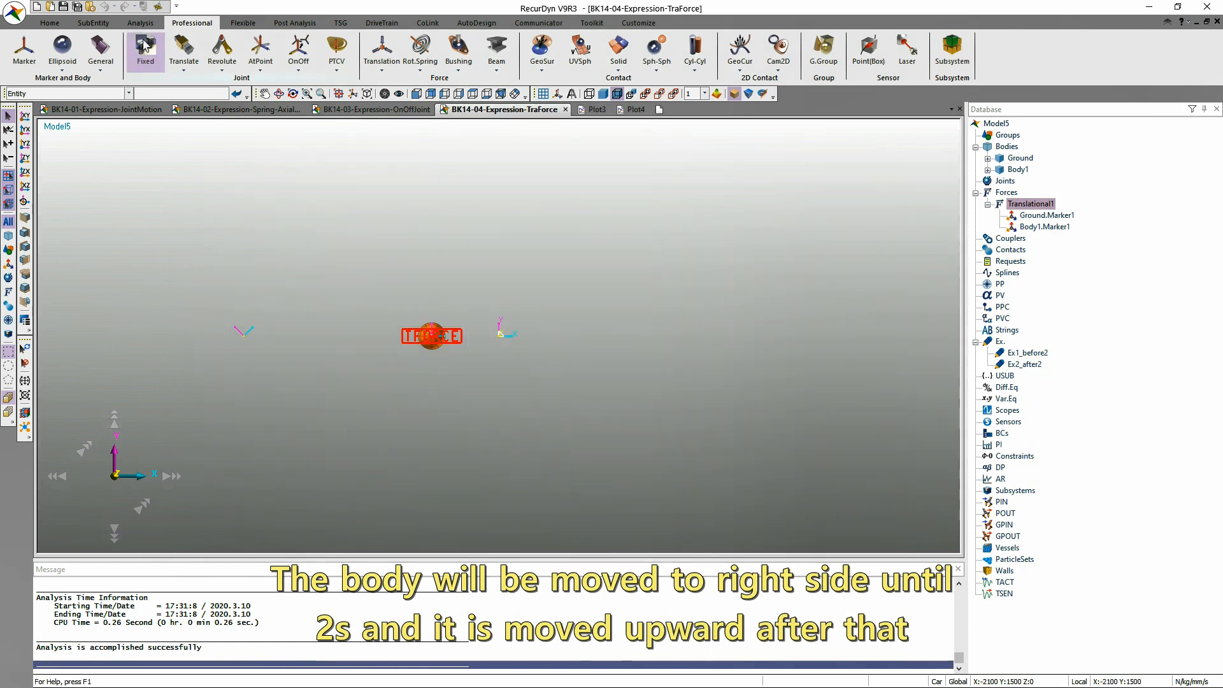
- Run a dynamic analysis of the translational force model, play its animation, and return the body to its initial position
click(140, 23)
click(28, 48)
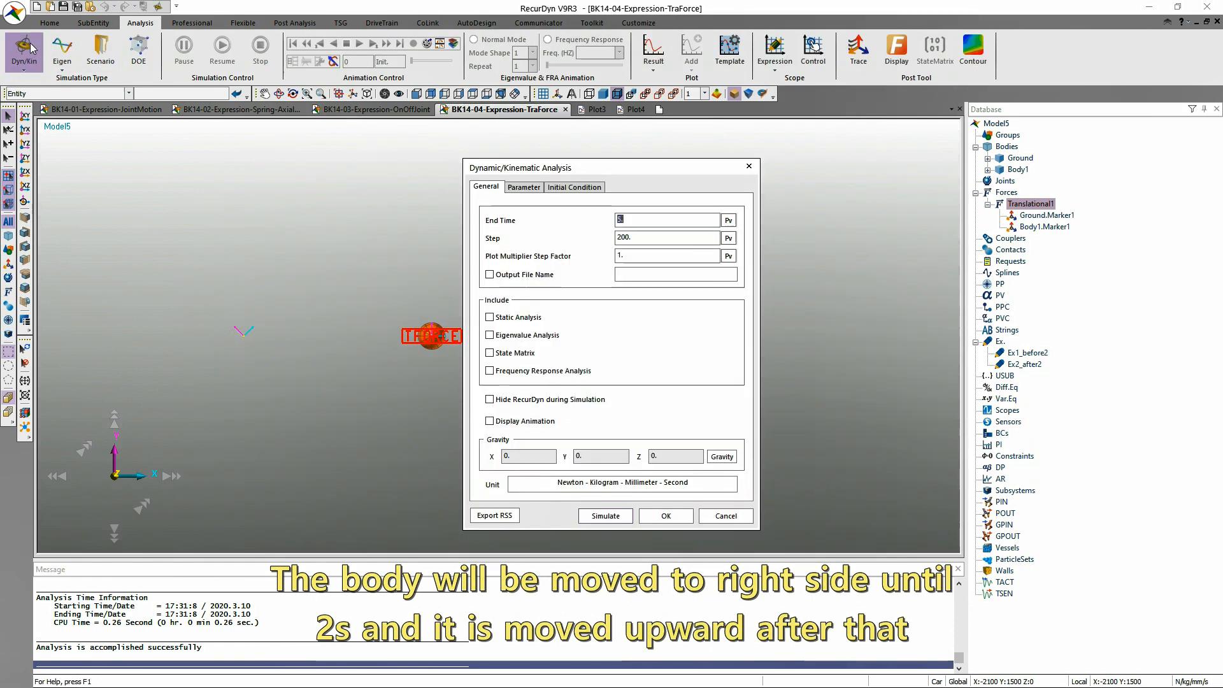
key(Return)
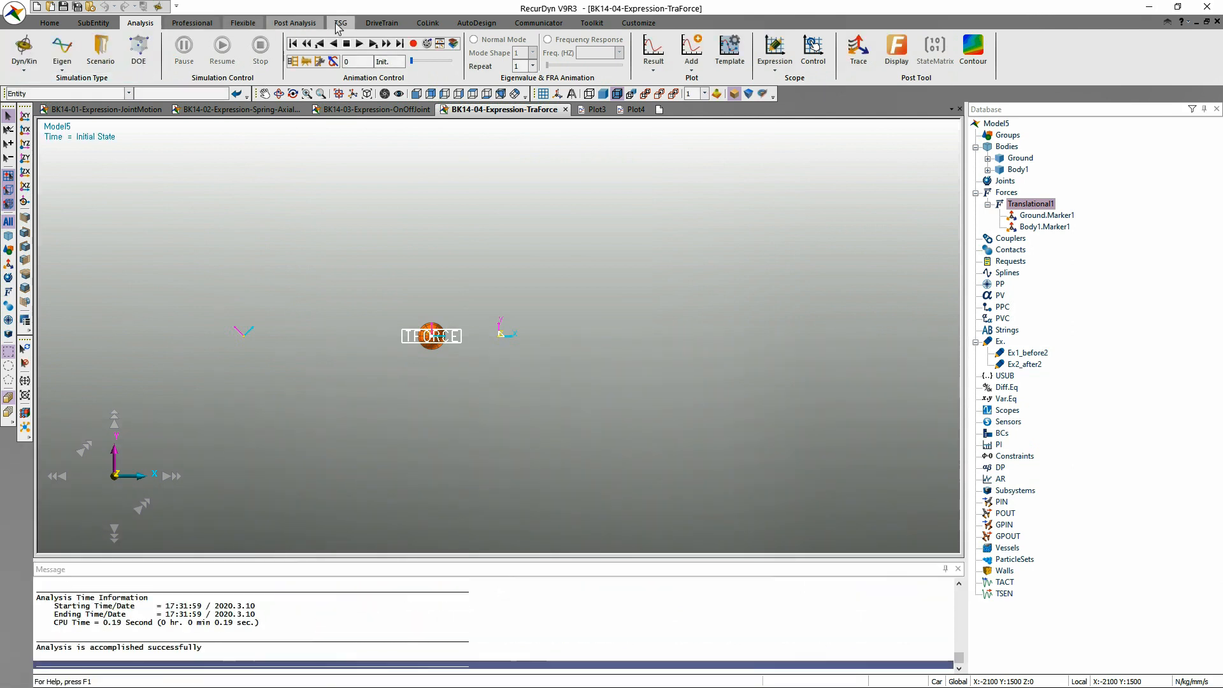
click(360, 45)
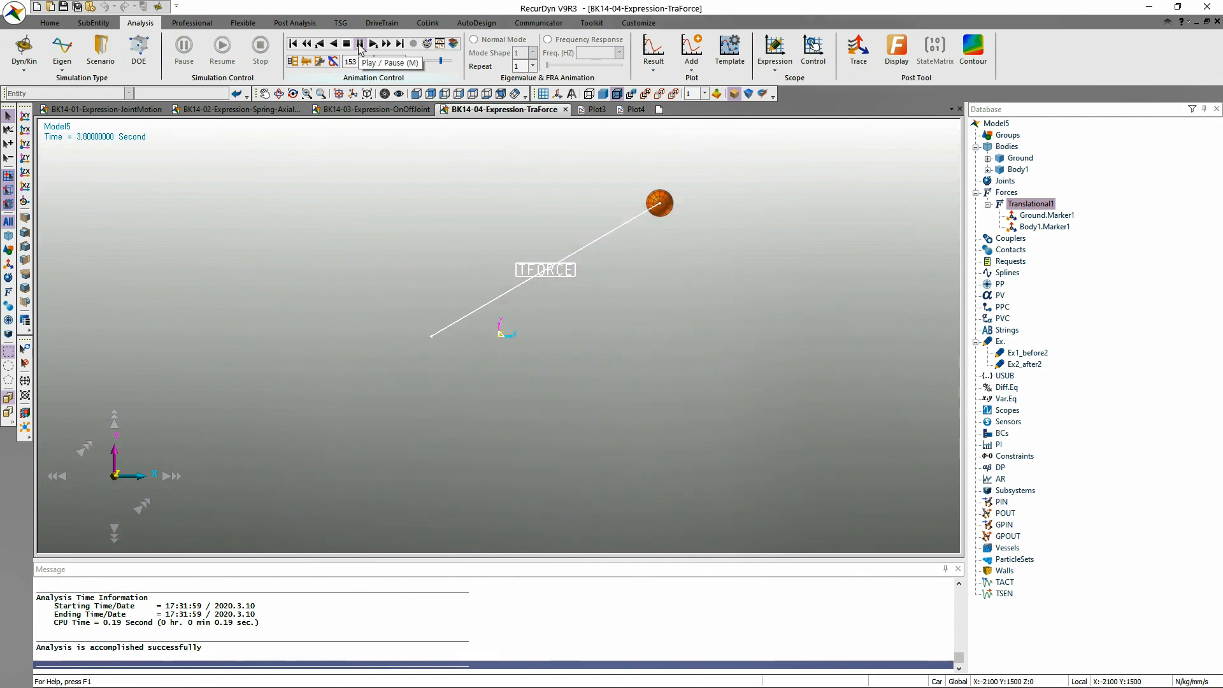
click(495, 208)
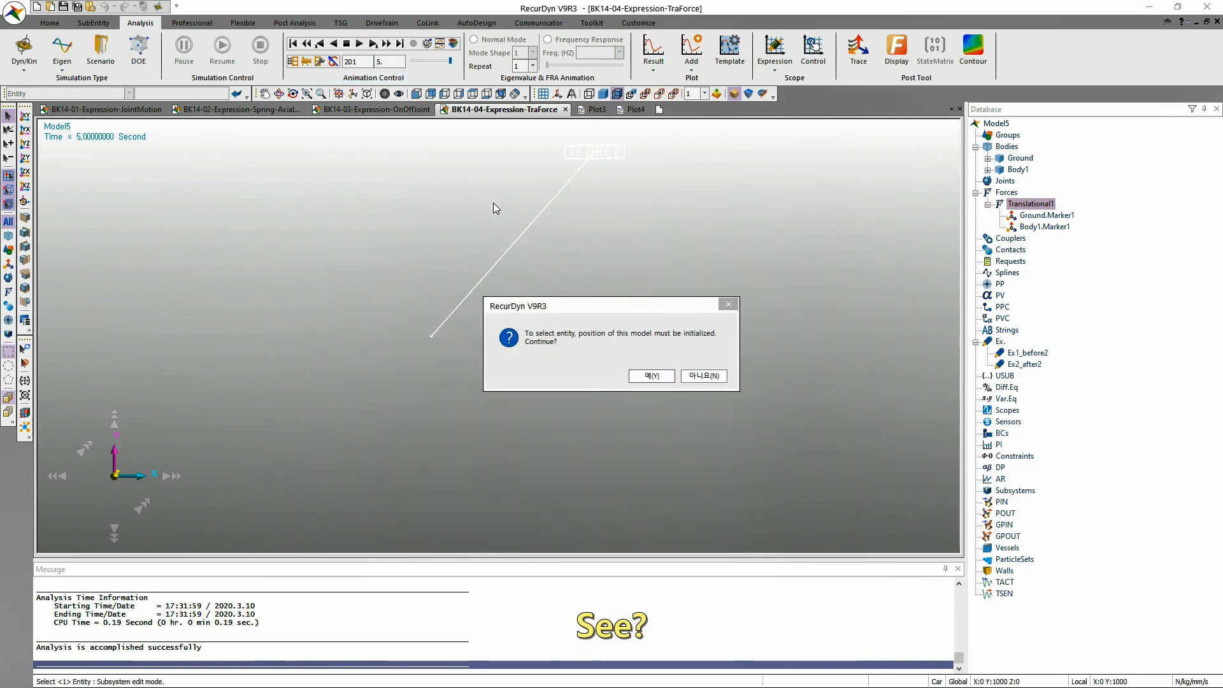
click(647, 376)
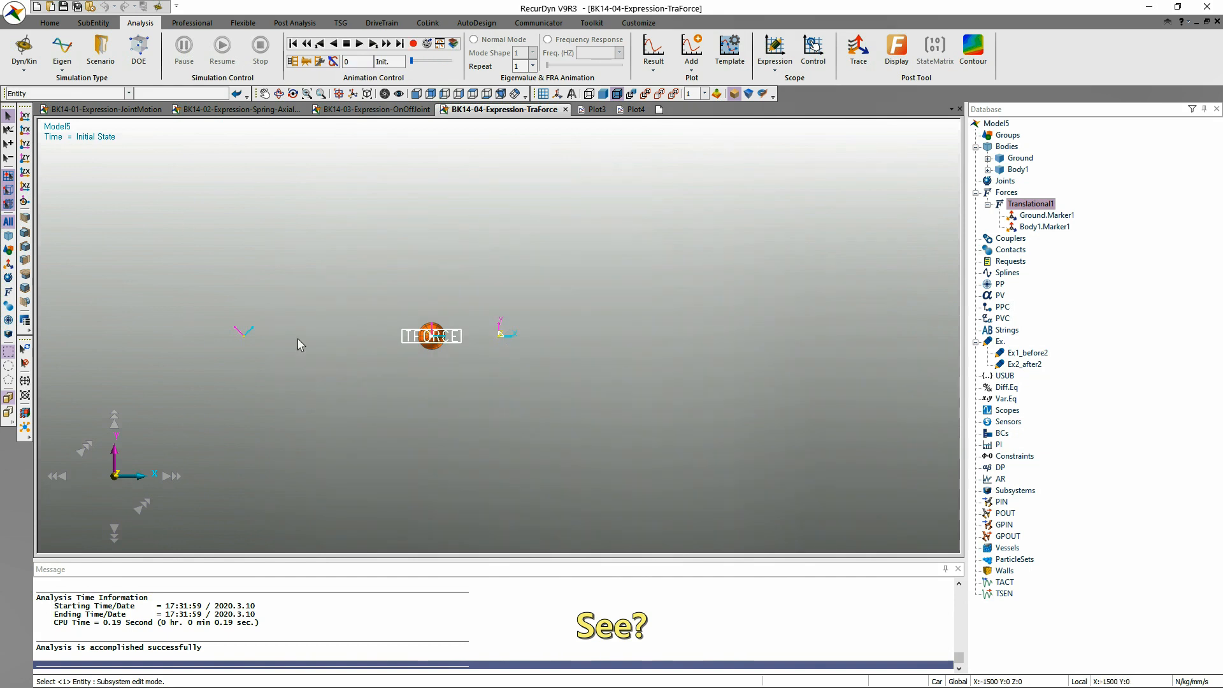
- Change the translational force's reference marker to Ground.Marker2, the rotated marker away from the ball
click(410, 338)
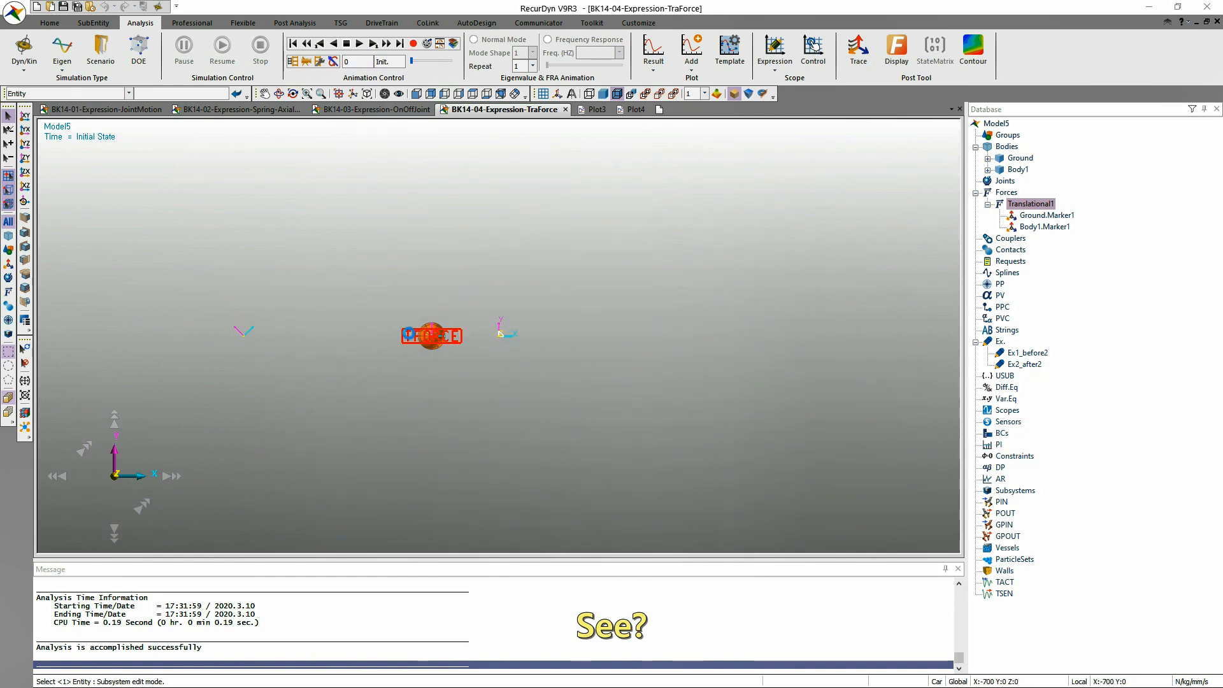
double_click(410, 339)
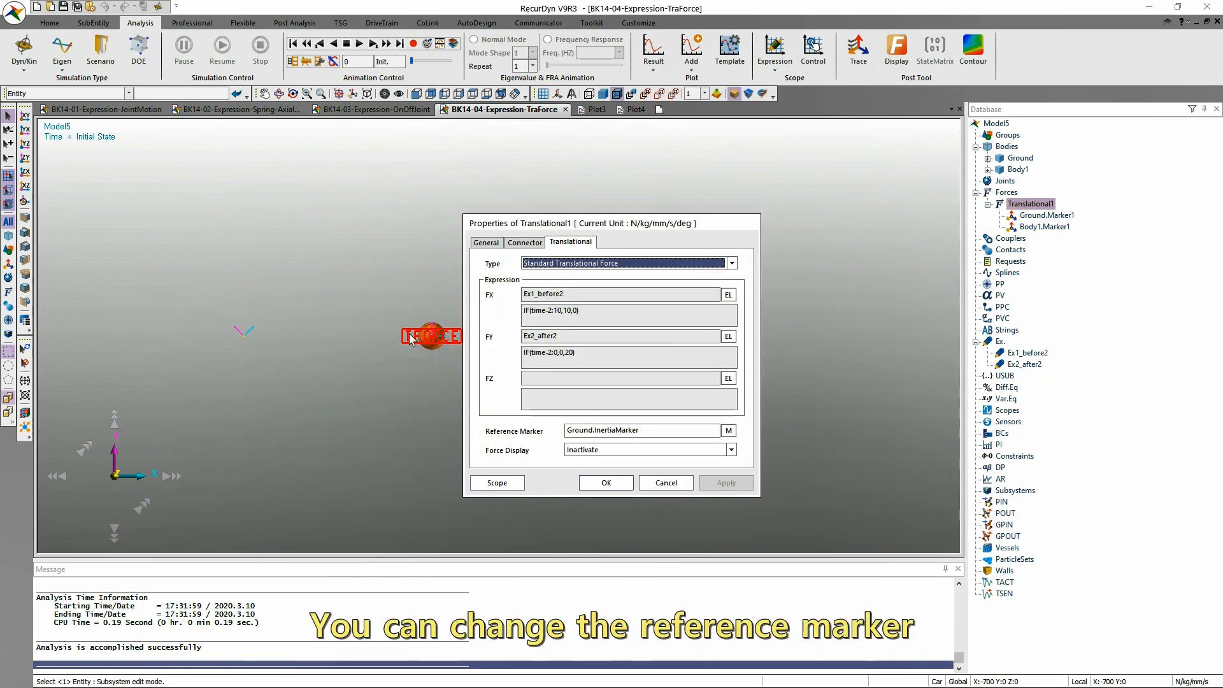
click(728, 431)
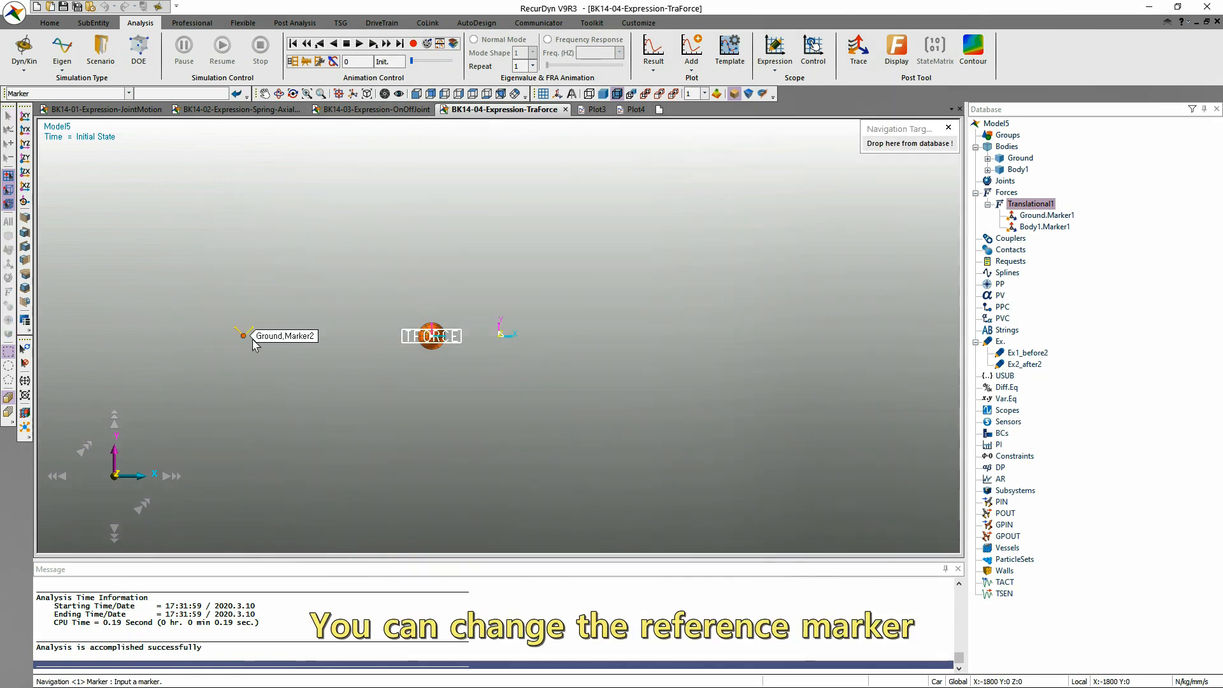
click(253, 340)
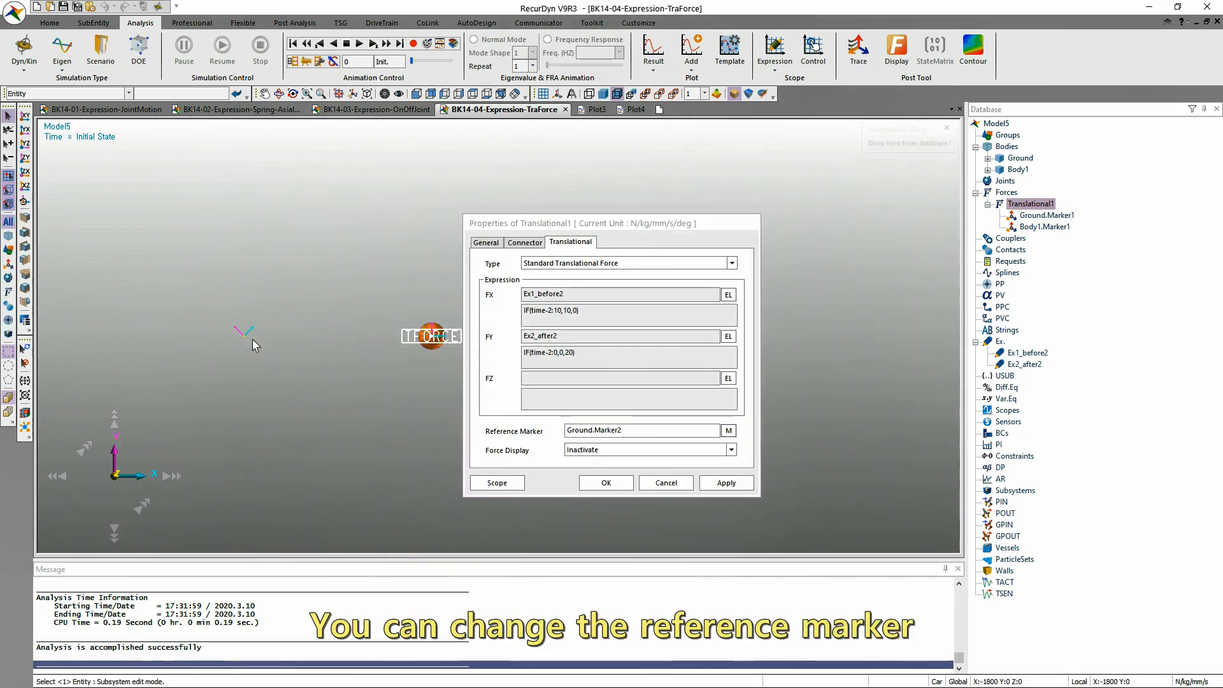
click(620, 486)
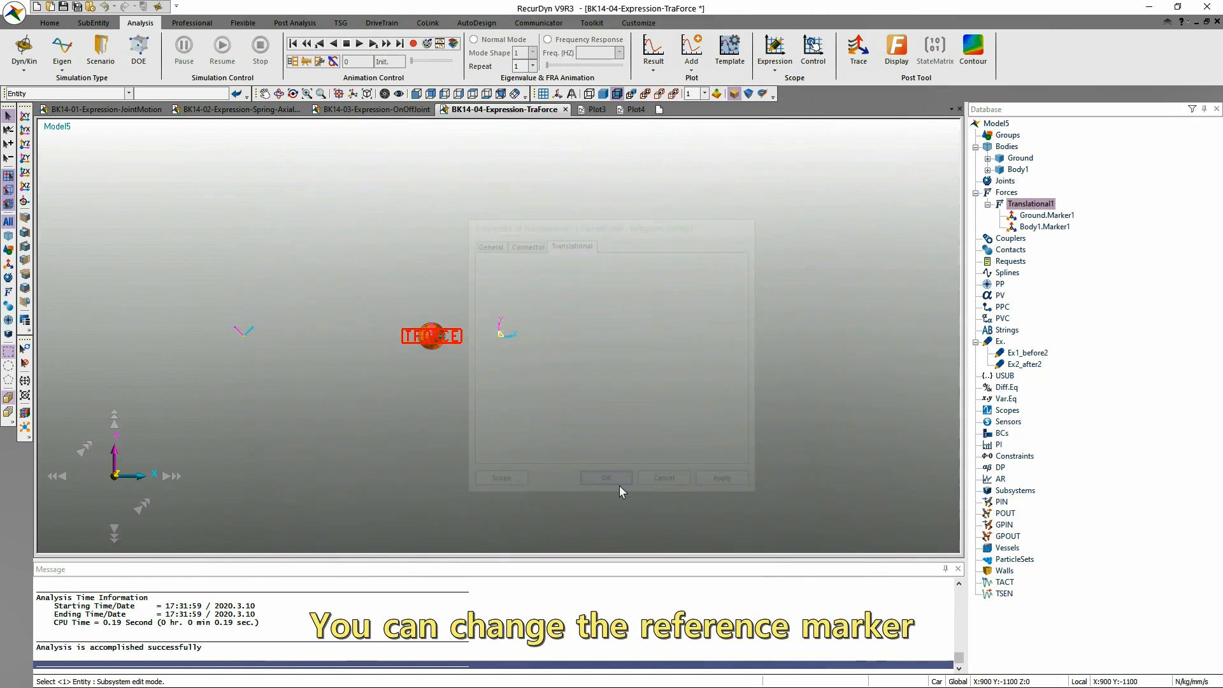
drag(254, 335, 288, 366)
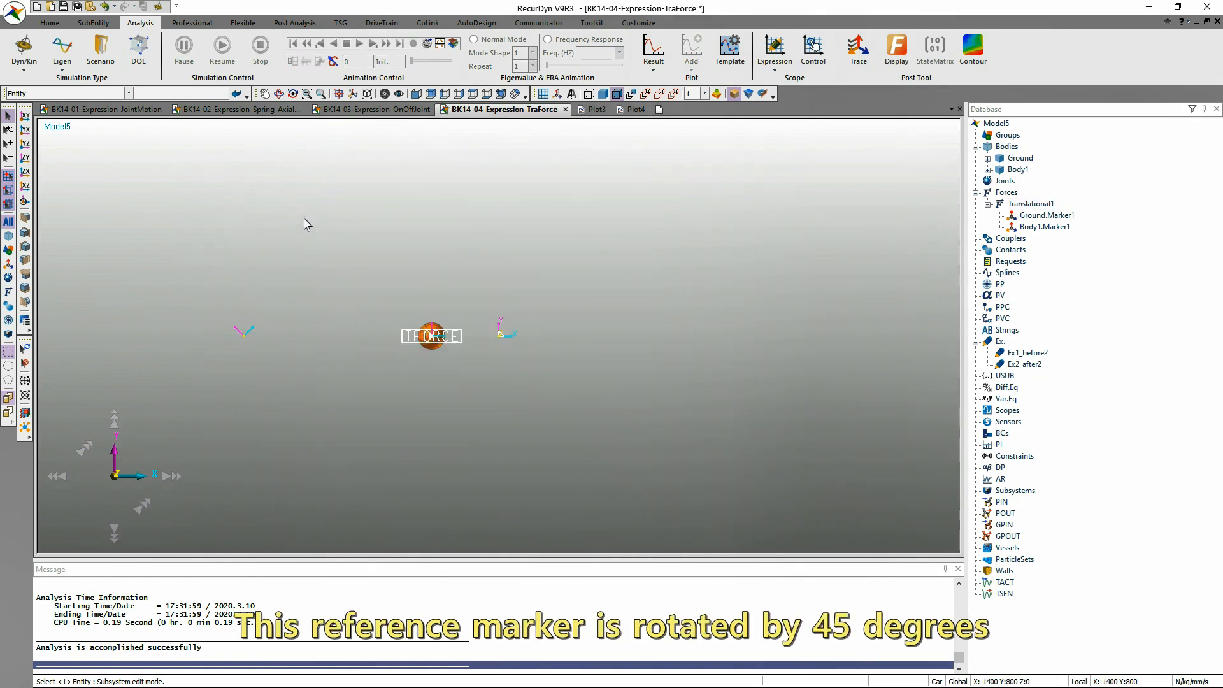
- Simulate the model with the changed reference marker, play the animation, reset the position, and replay the ball's motion
click(26, 56)
key(Return)
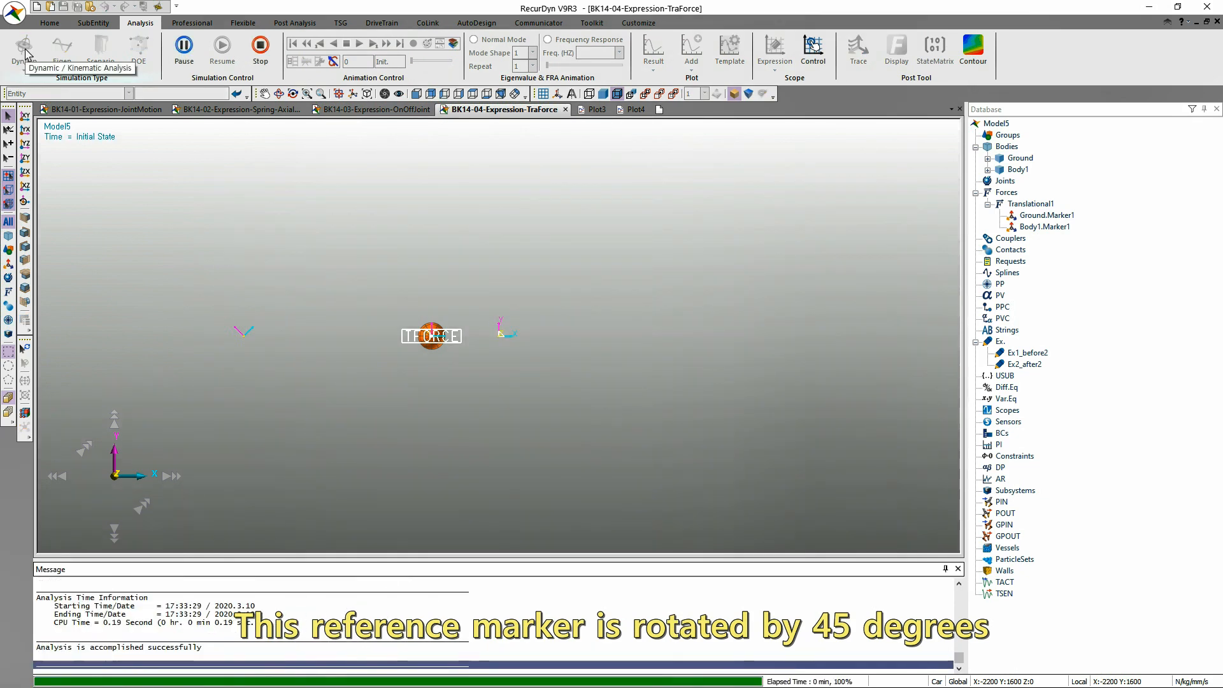
click(360, 44)
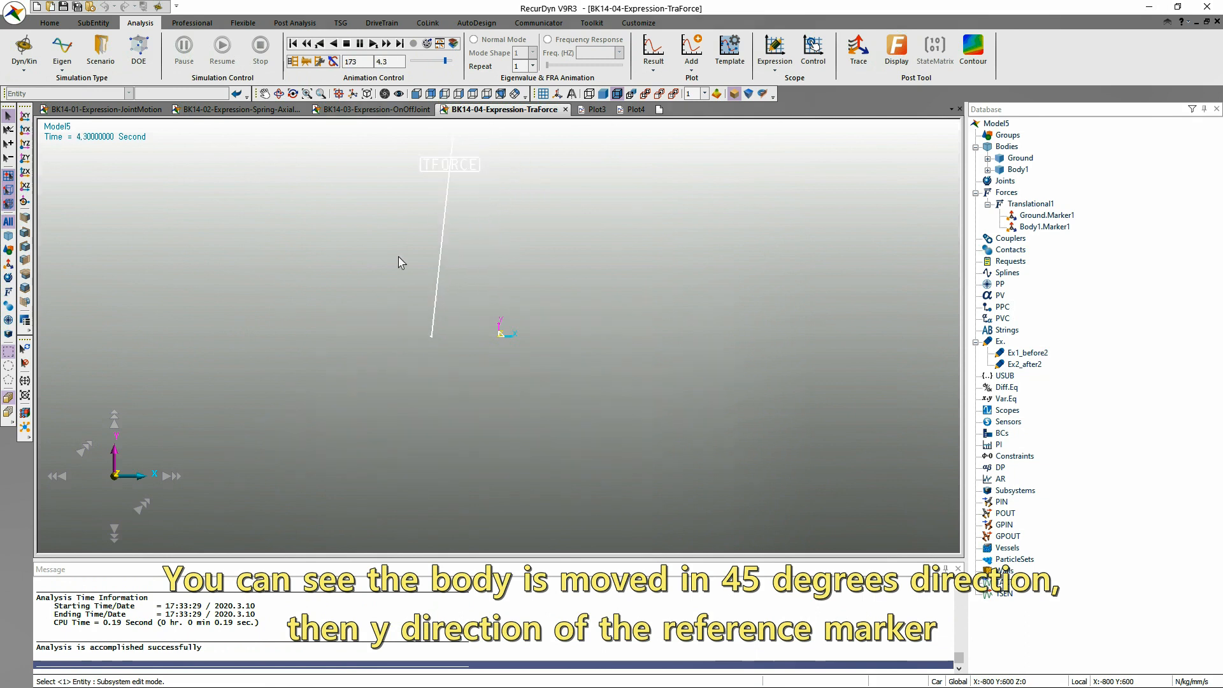
click(454, 295)
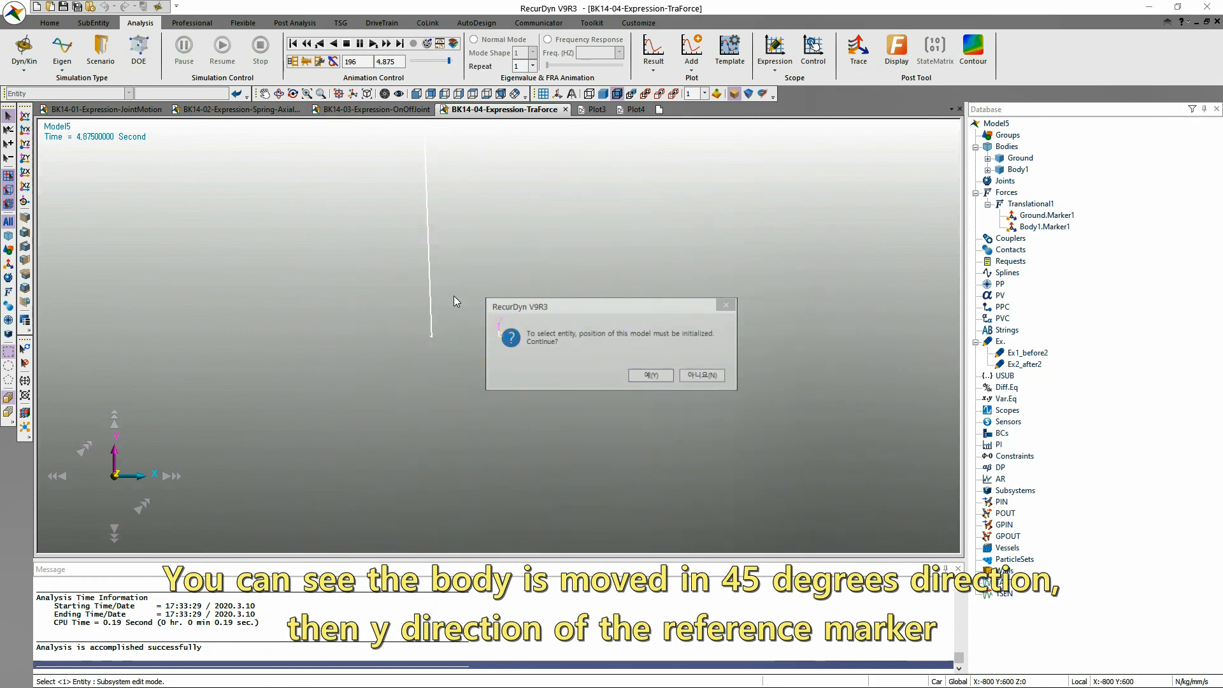
click(644, 375)
click(360, 43)
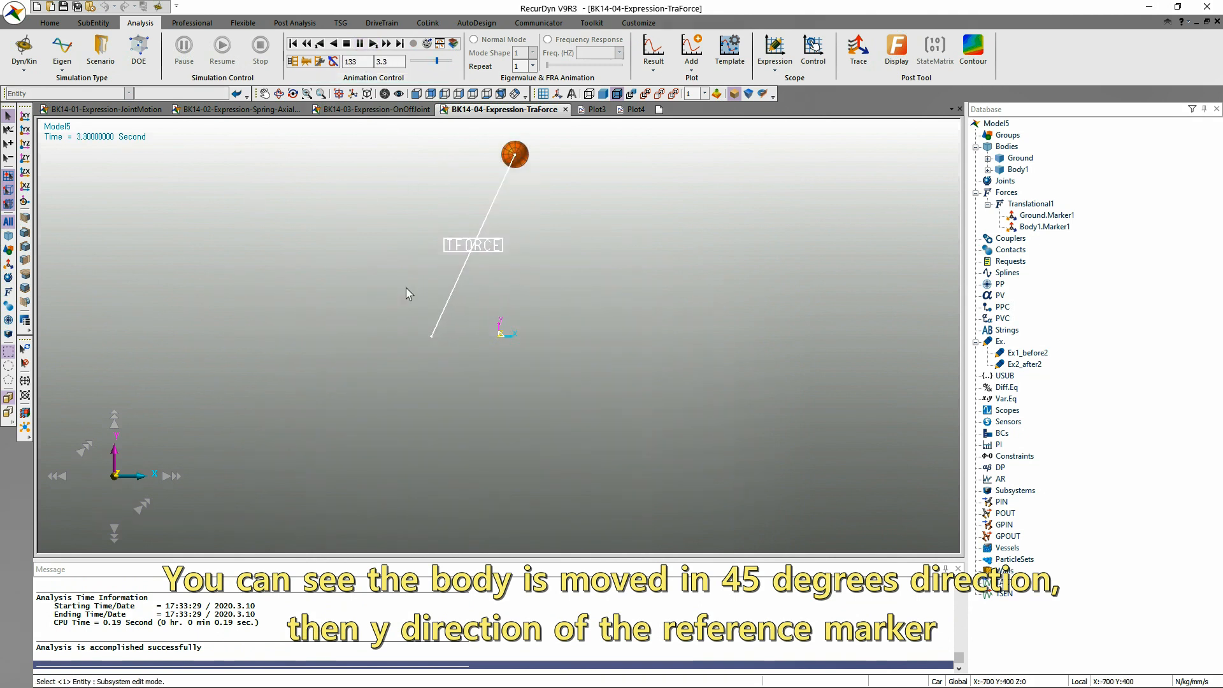
- Review the expressions Ex2_DY and Ex3_VY in the BK14-02-Expression-Spring-AxialForce model
click(243, 110)
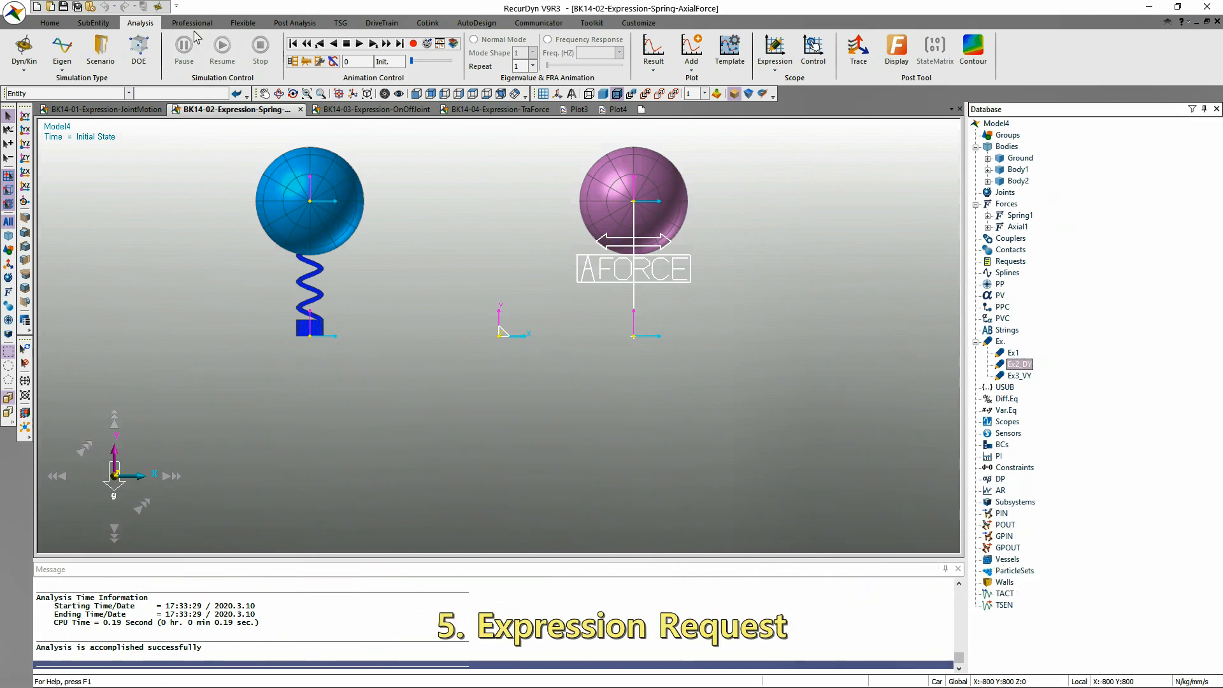
click(94, 23)
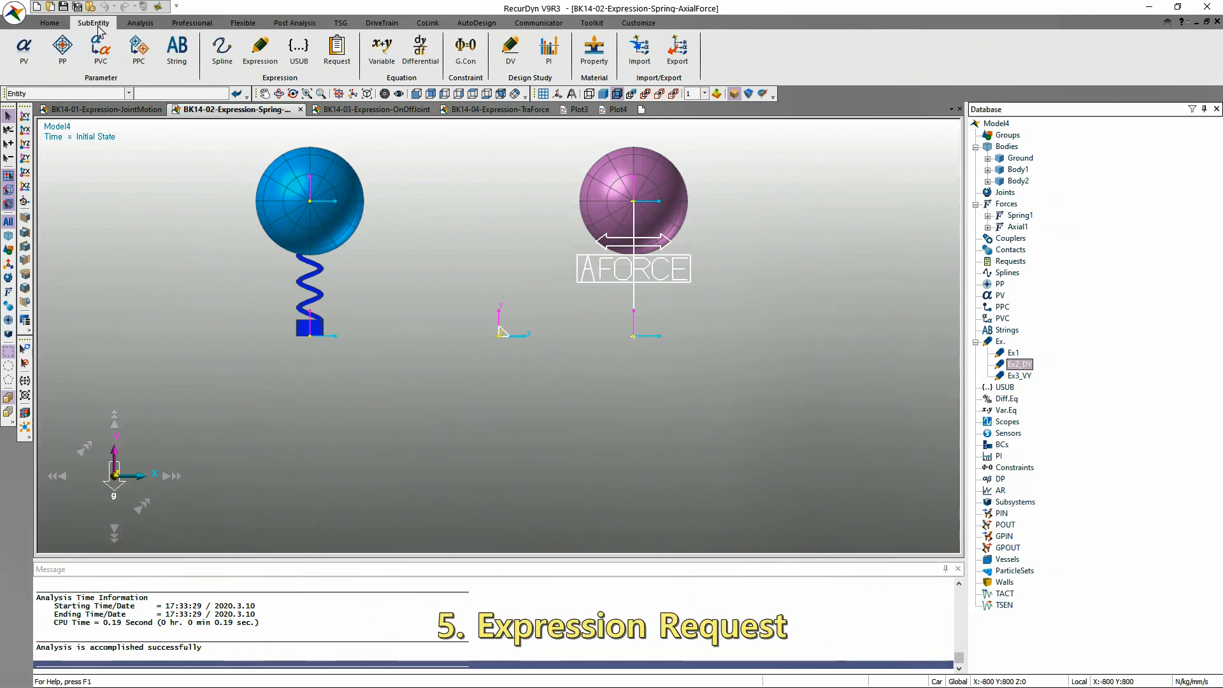
click(266, 51)
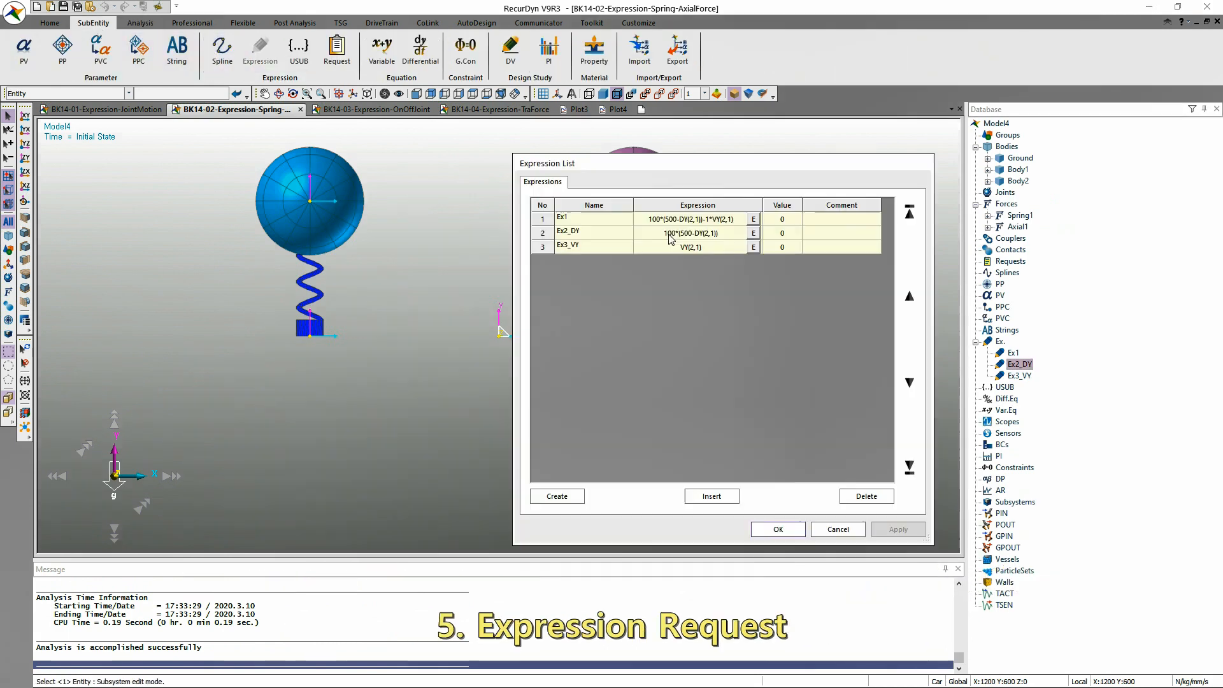
click(693, 234)
click(693, 247)
click(835, 528)
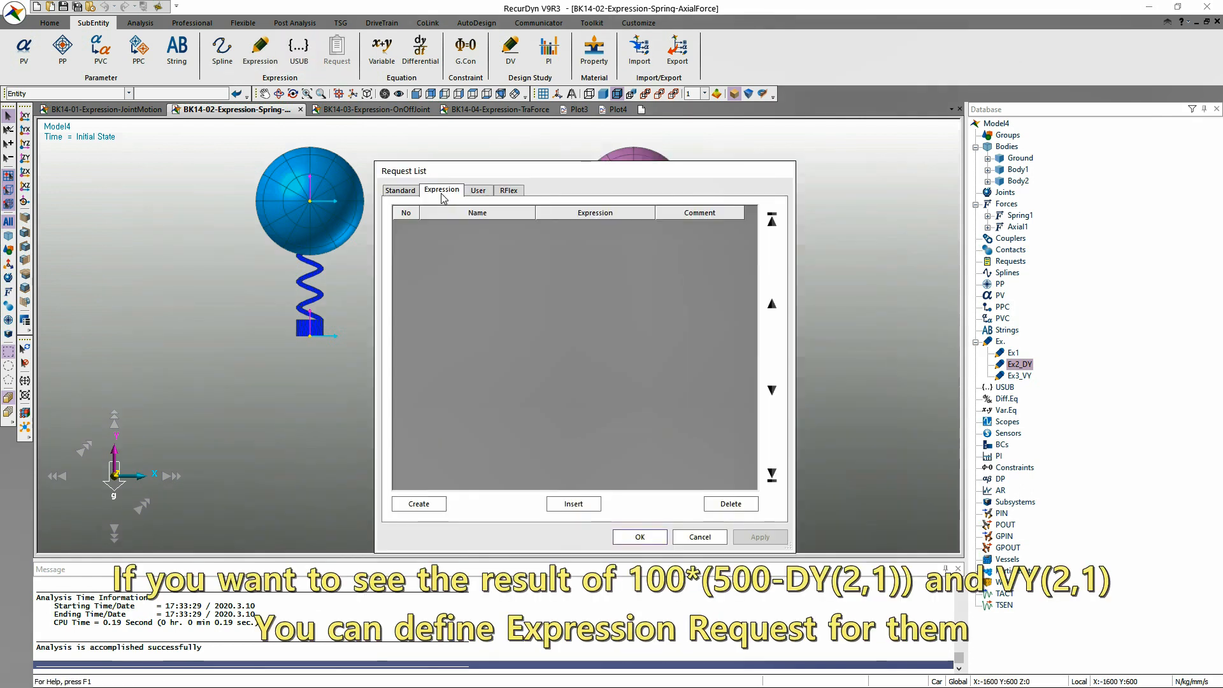
- Create an expression request that outputs the expressions Ex2_DY and Ex3_VY
click(433, 506)
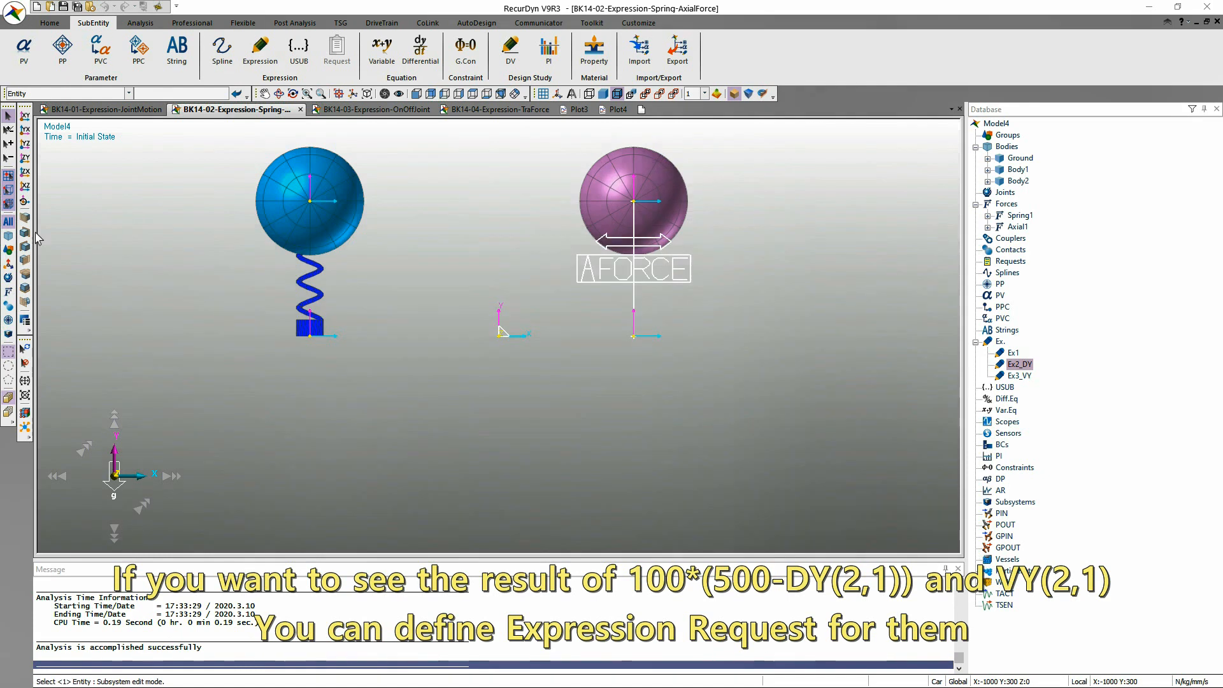
click(448, 250)
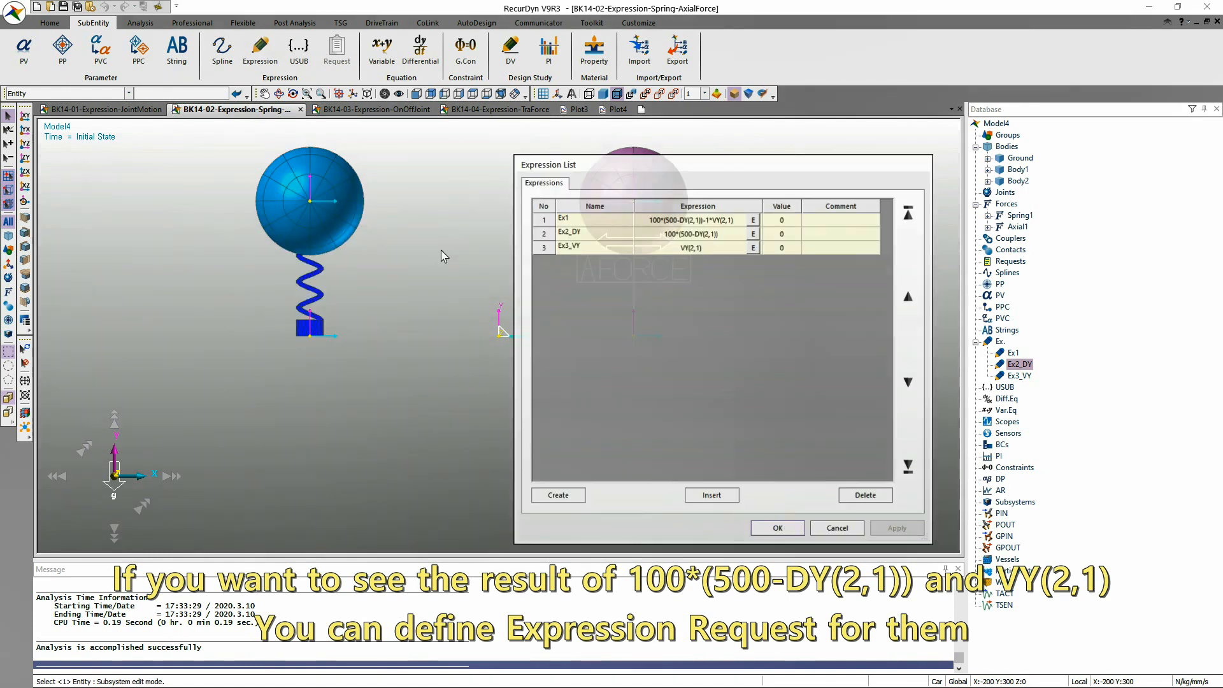
click(725, 234)
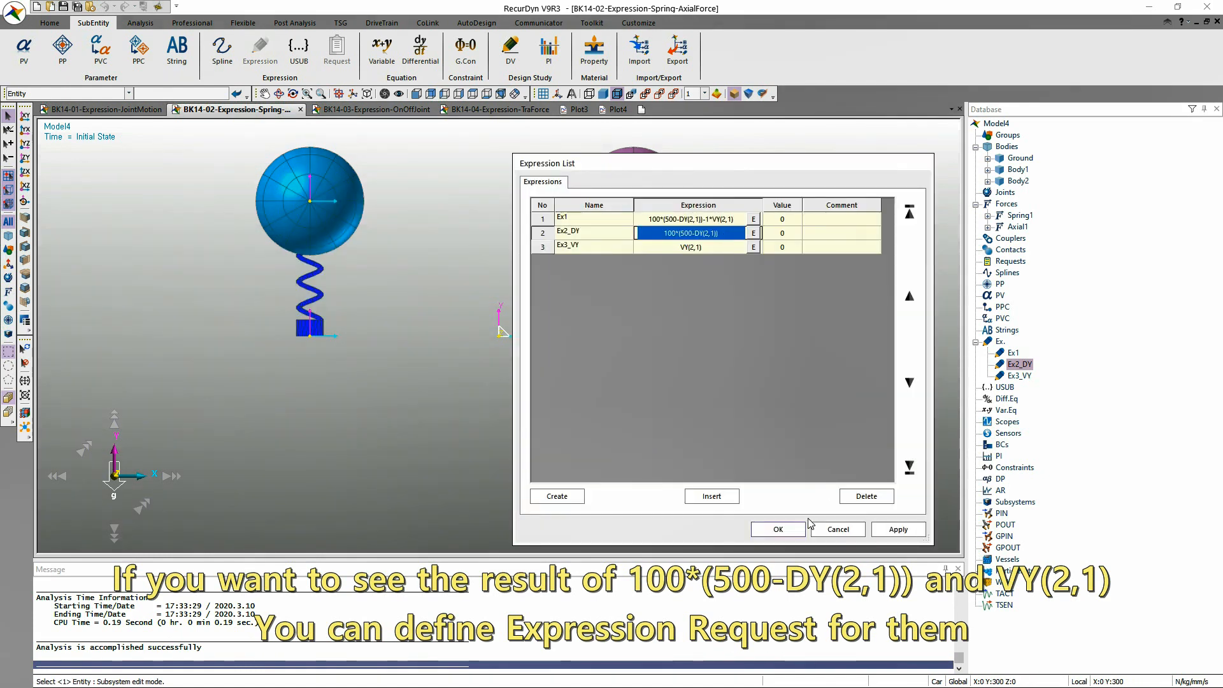
click(779, 529)
click(447, 265)
click(588, 247)
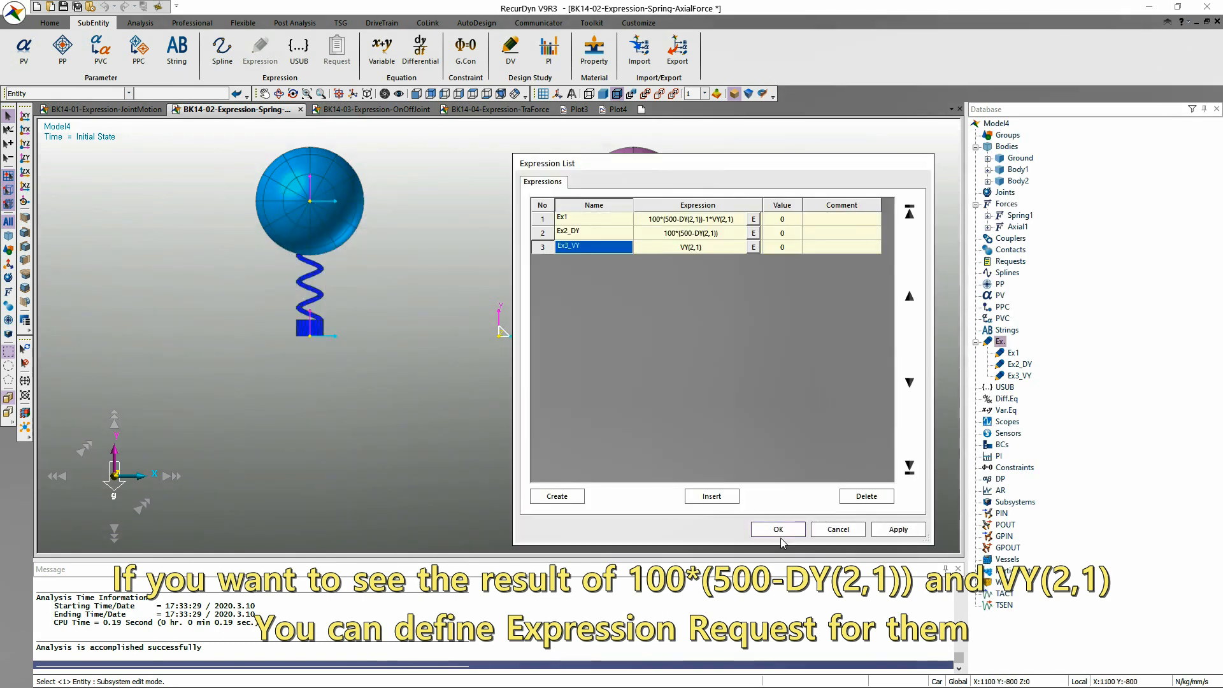
click(780, 533)
click(346, 370)
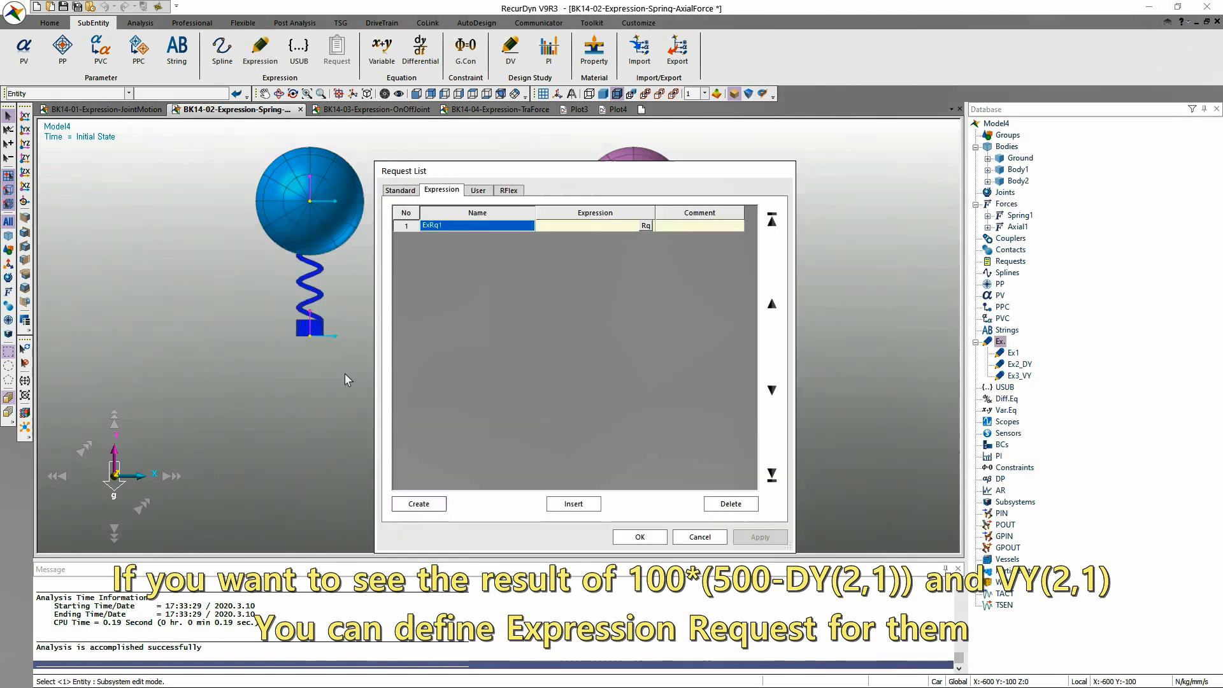
click(648, 537)
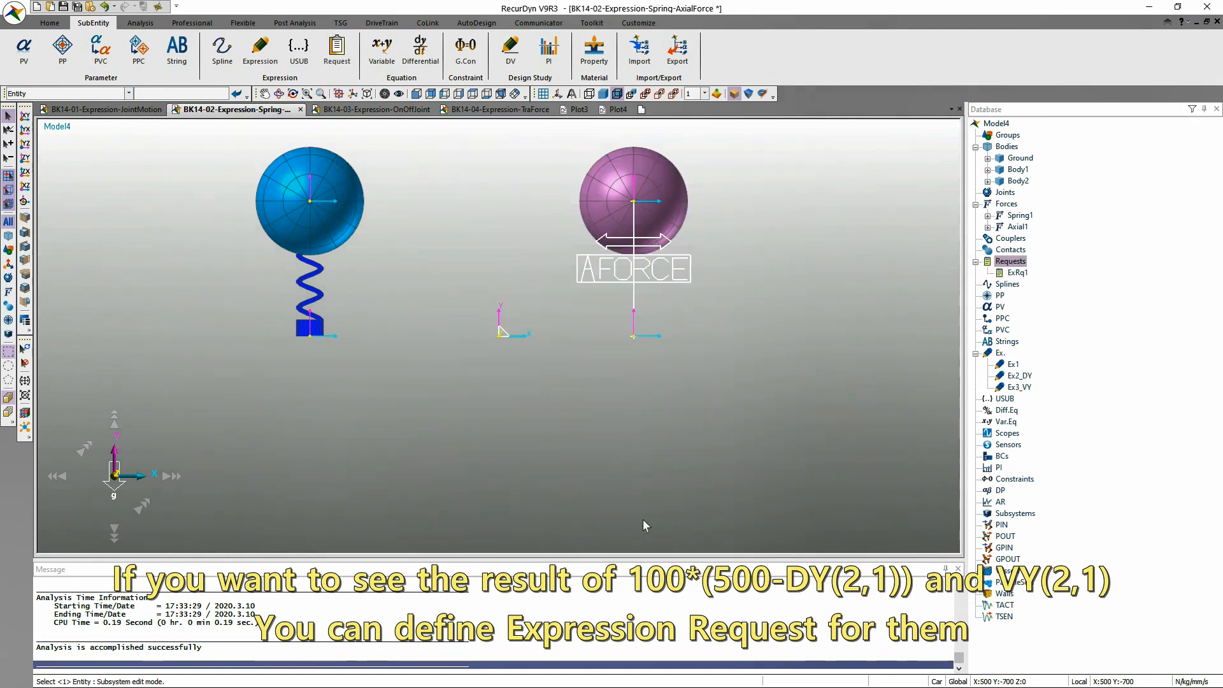
- Simulate the spring and axial force model with the expression request, play its animation, and reset the model's position
click(140, 23)
click(25, 48)
key(Return)
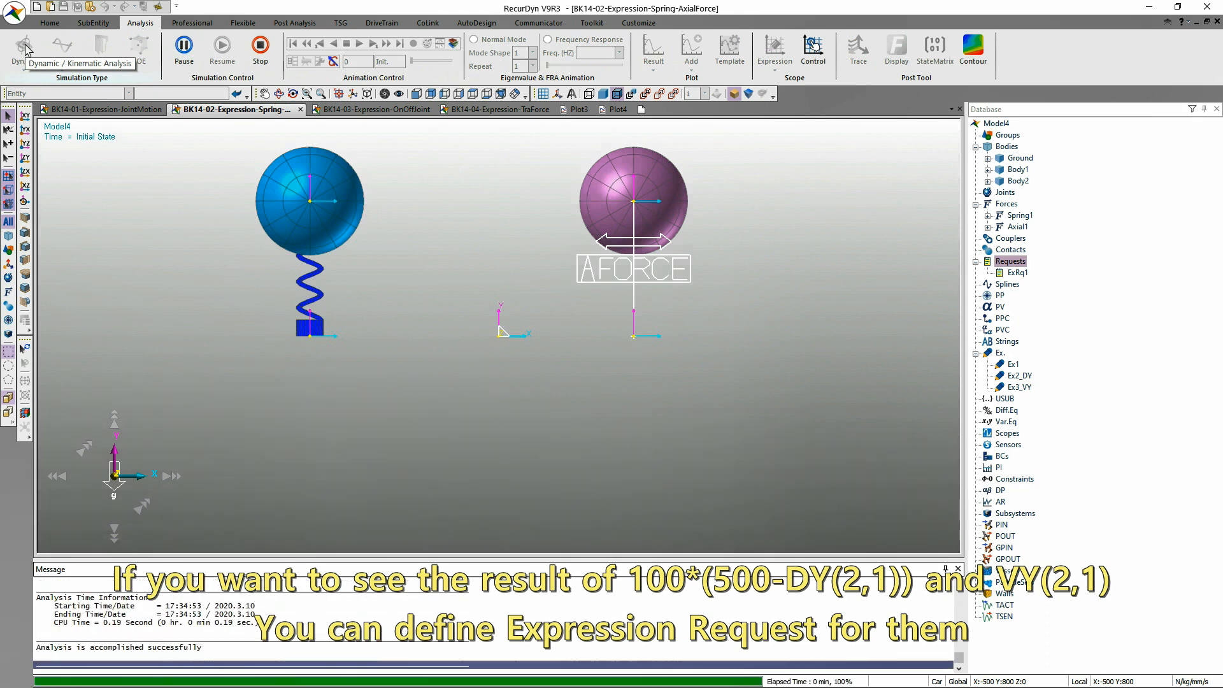
click(360, 45)
click(460, 202)
click(653, 376)
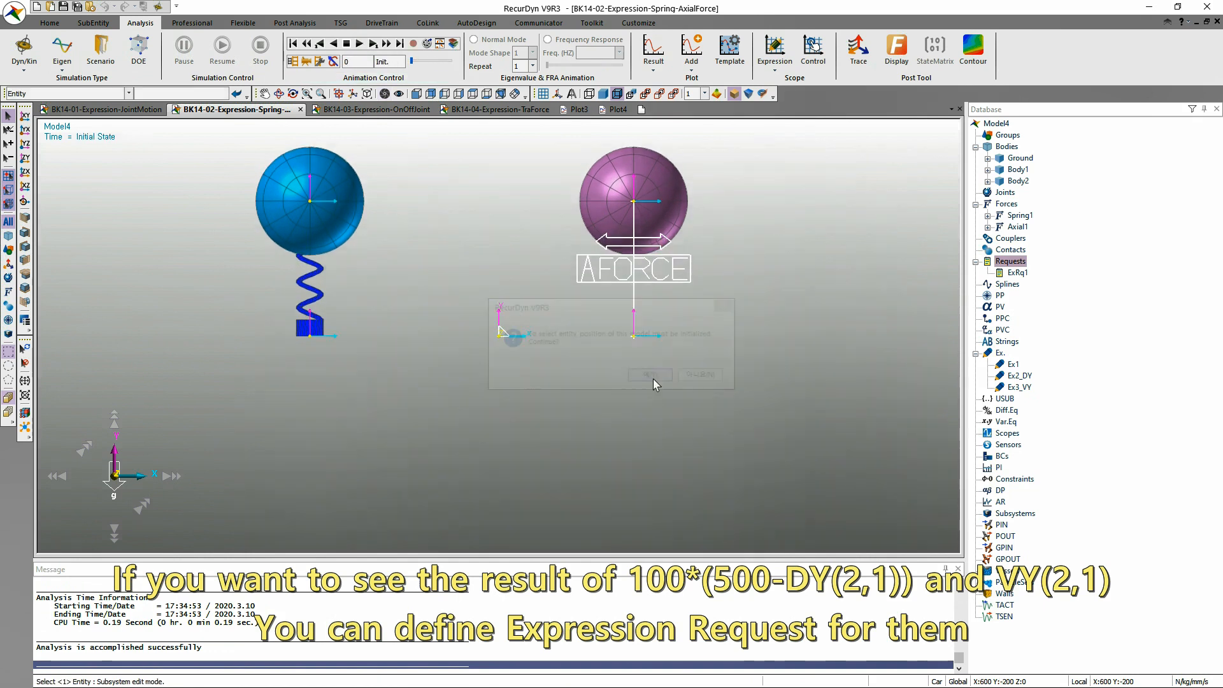
- Open a new result plot and plot the expression request's F1(Ex2_DY) curve over time
click(651, 57)
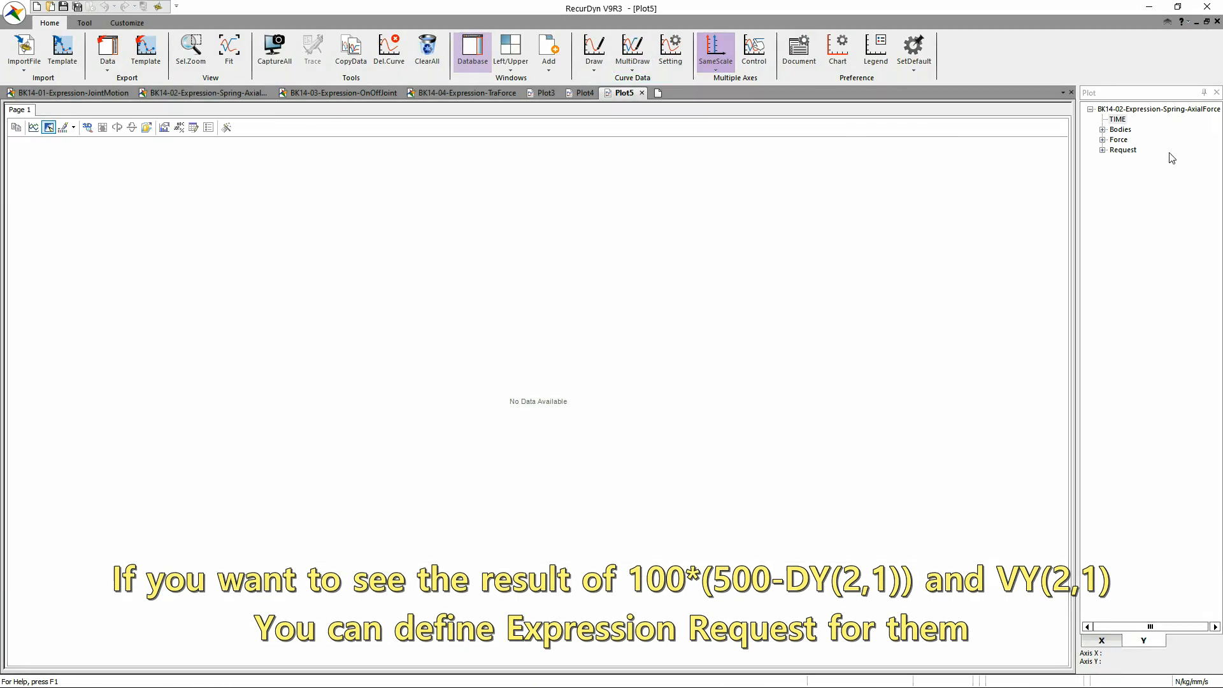
click(1102, 150)
click(1127, 171)
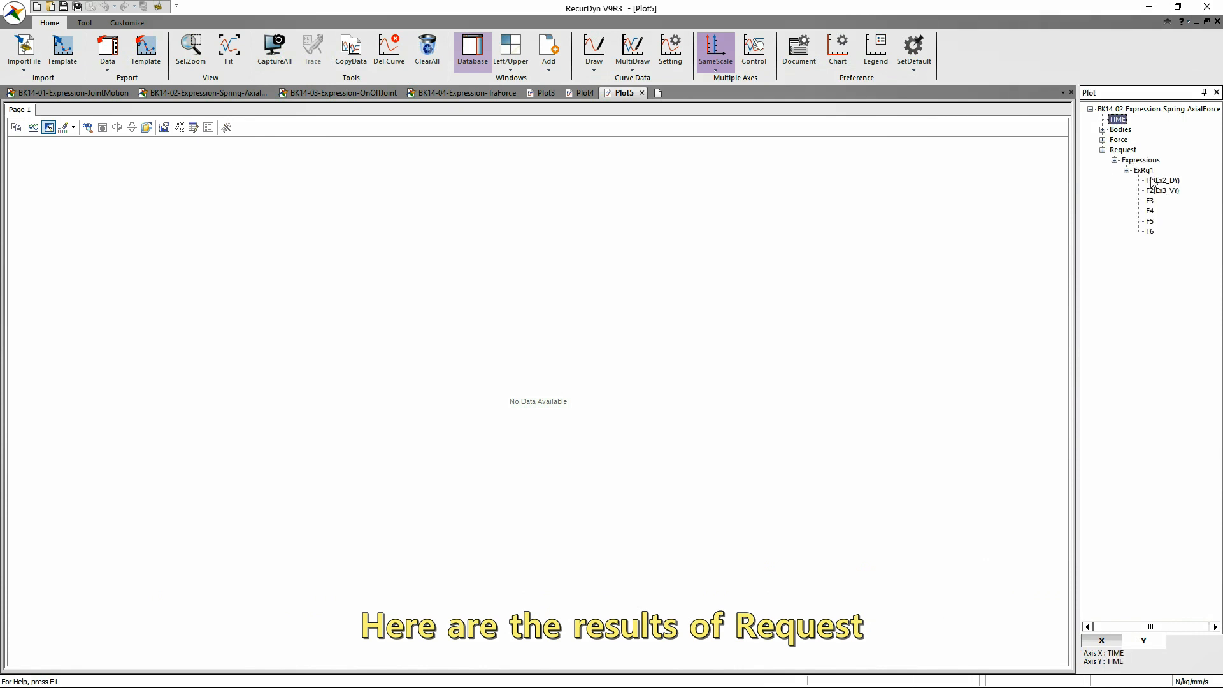
double_click(1161, 181)
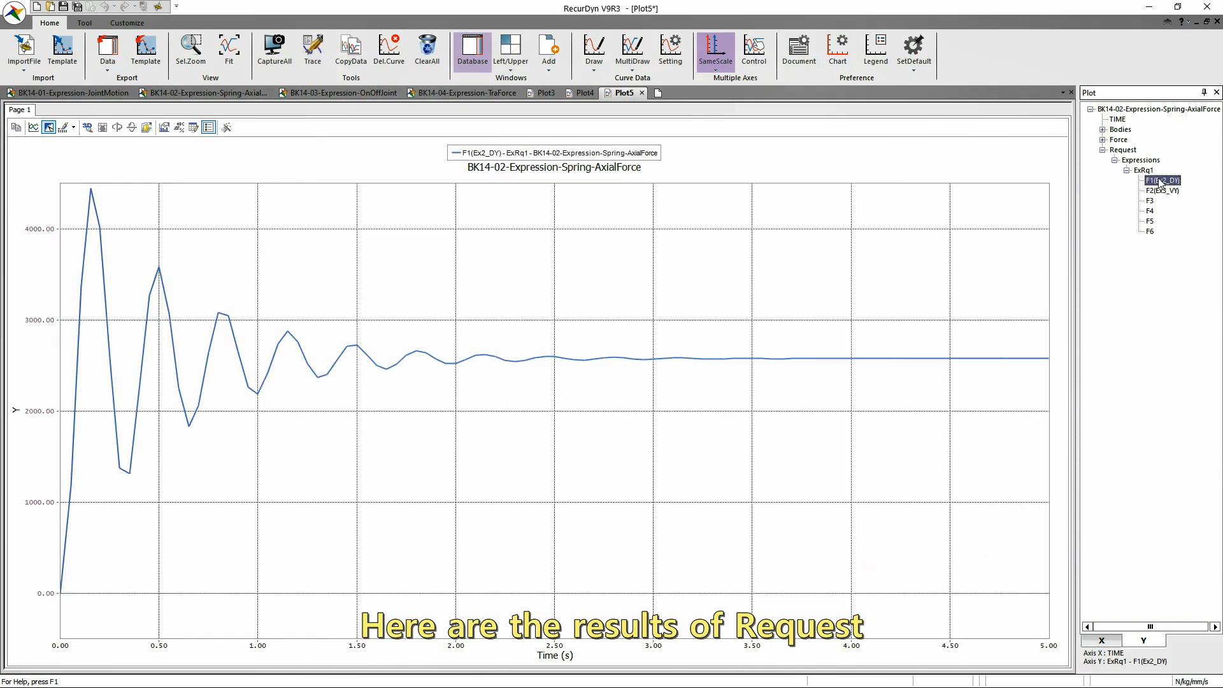
- Delete the Ex2_DY curve from the plot and plot the request's F2(Ex3_VY) result instead
click(580, 257)
key(Delete)
key(Return)
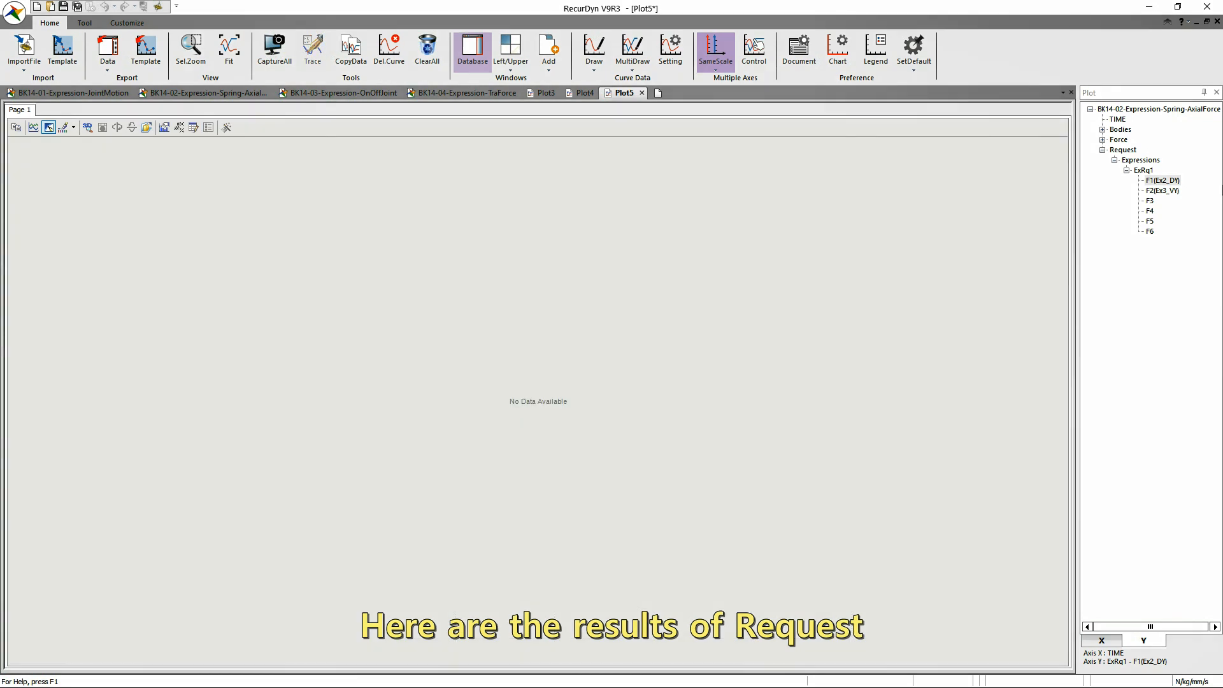
double_click(1164, 191)
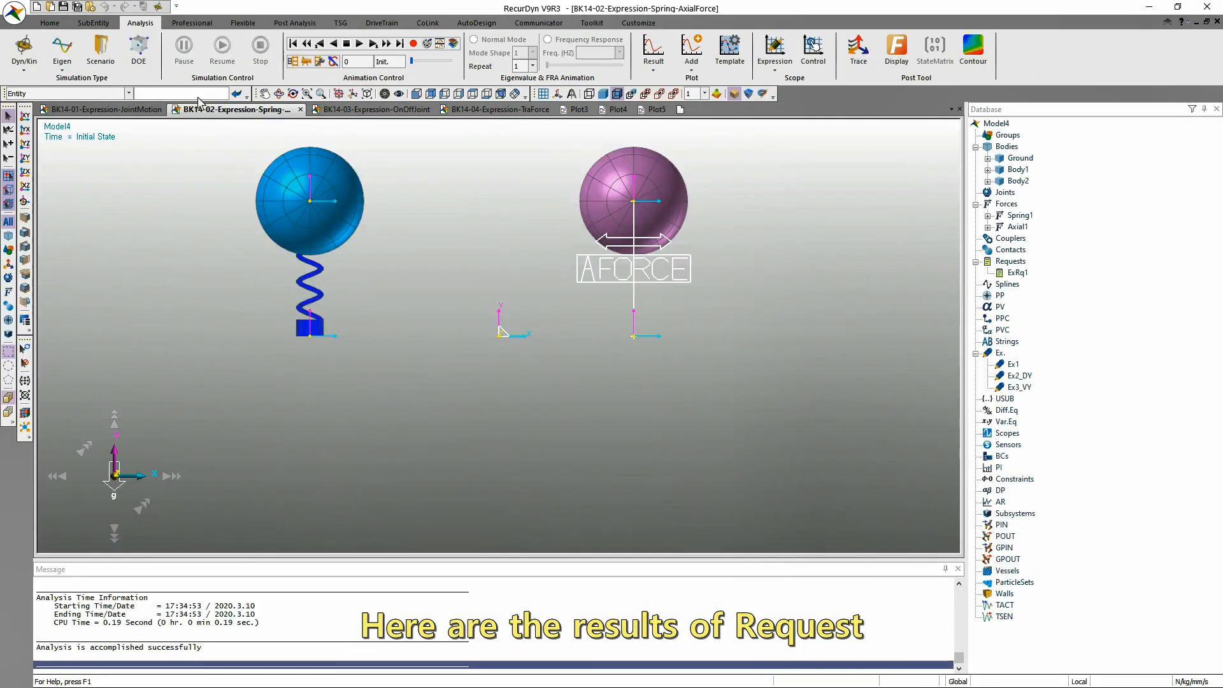
- Create an expression scope for Ex2_DY in the BK14-02-Expression-Spring-AxialForce model
click(774, 49)
click(688, 99)
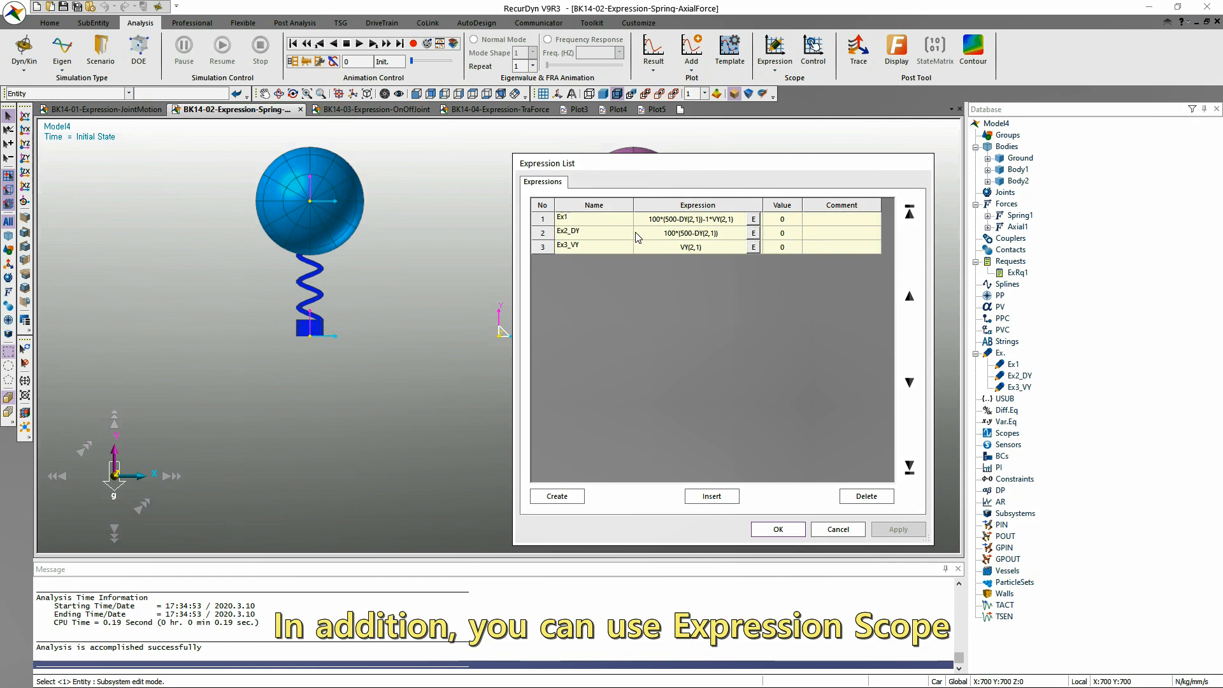
click(662, 235)
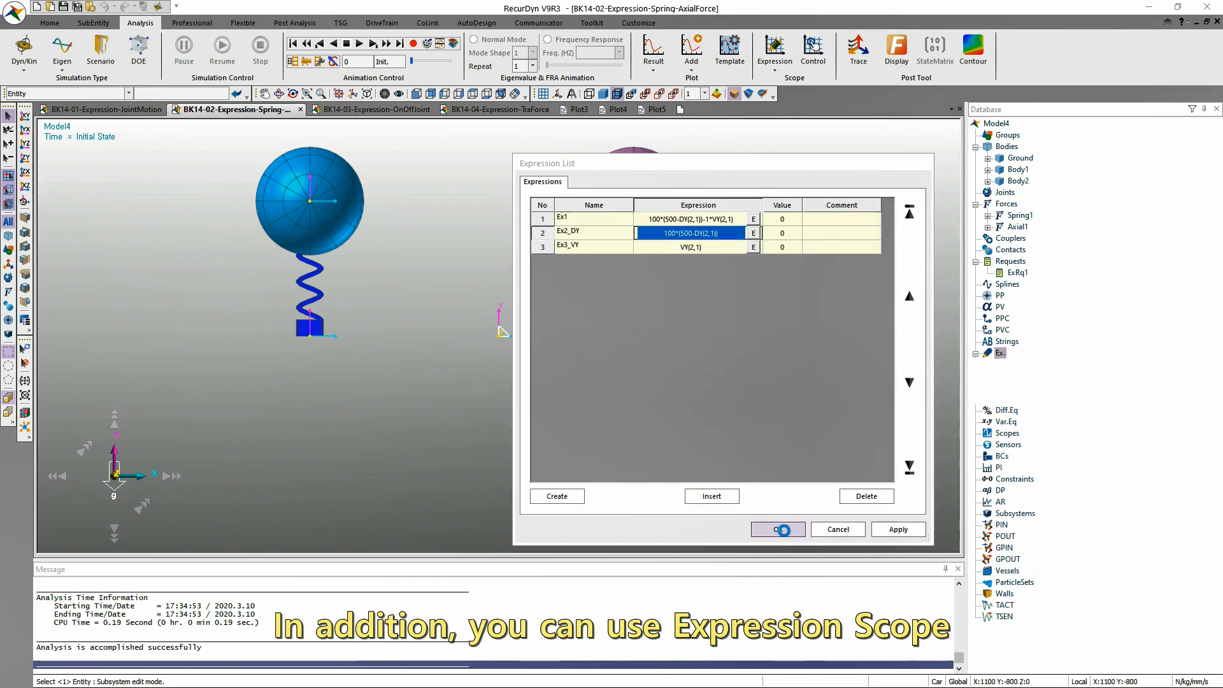
click(779, 530)
click(608, 219)
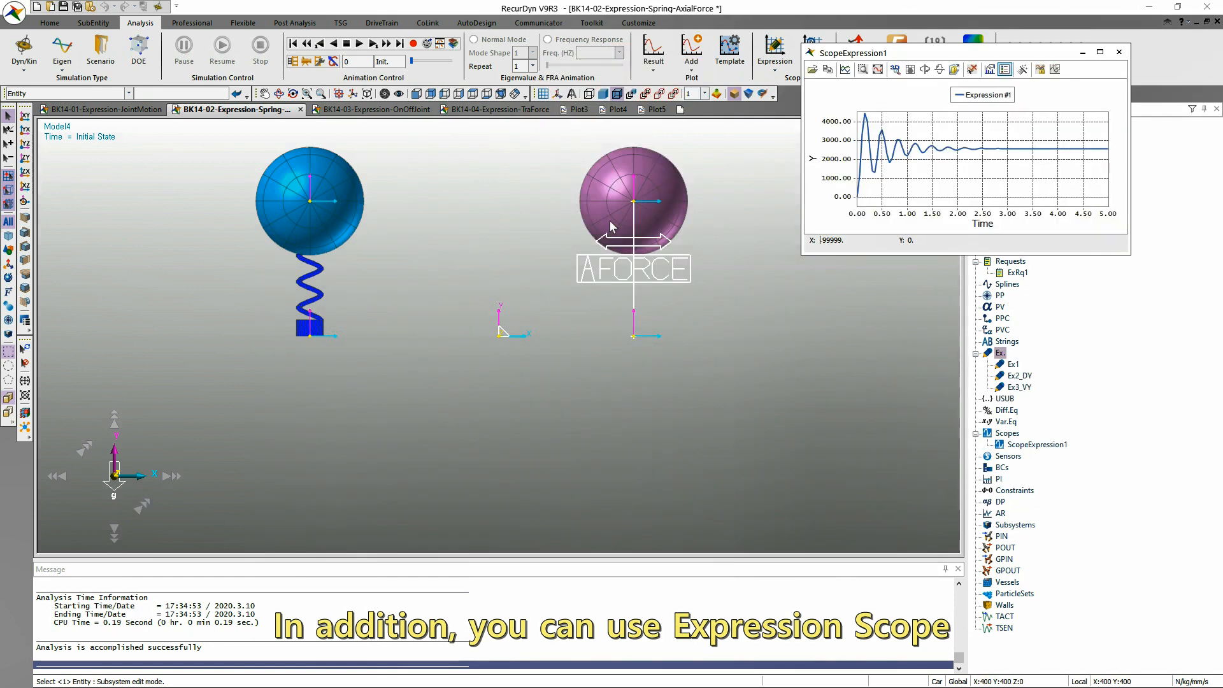
- Create a second expression scope for Ex3_VY and place its window directly below the first scope
click(775, 56)
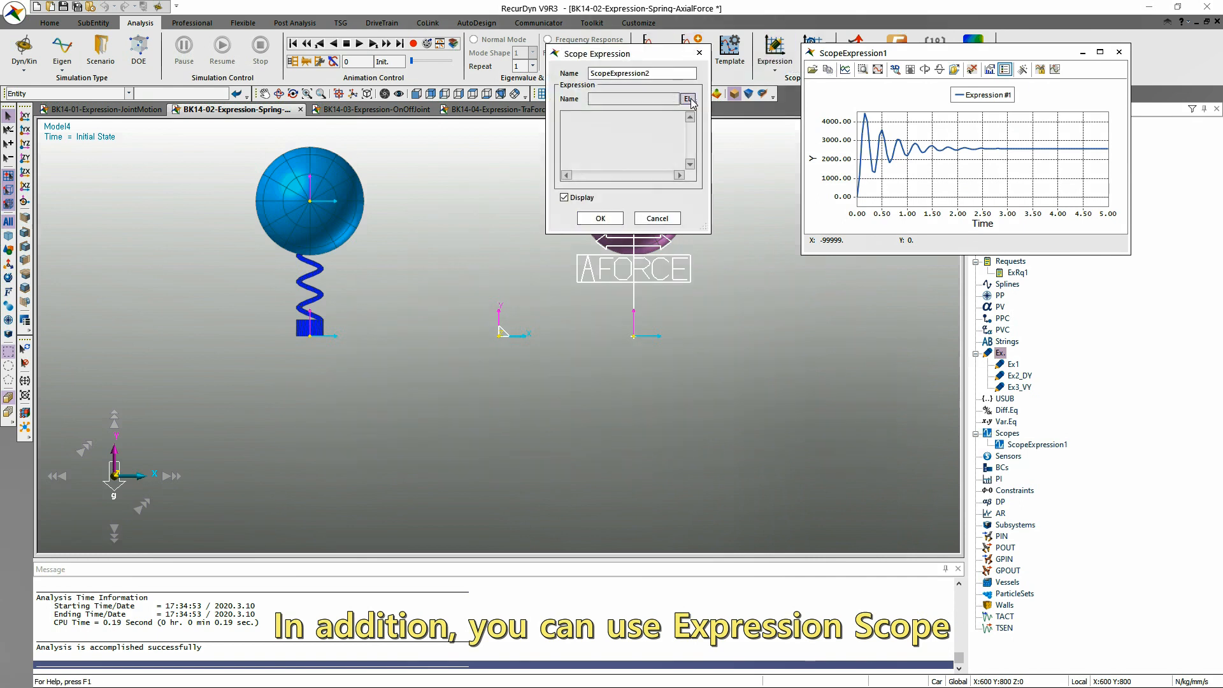
click(693, 104)
click(691, 248)
click(778, 529)
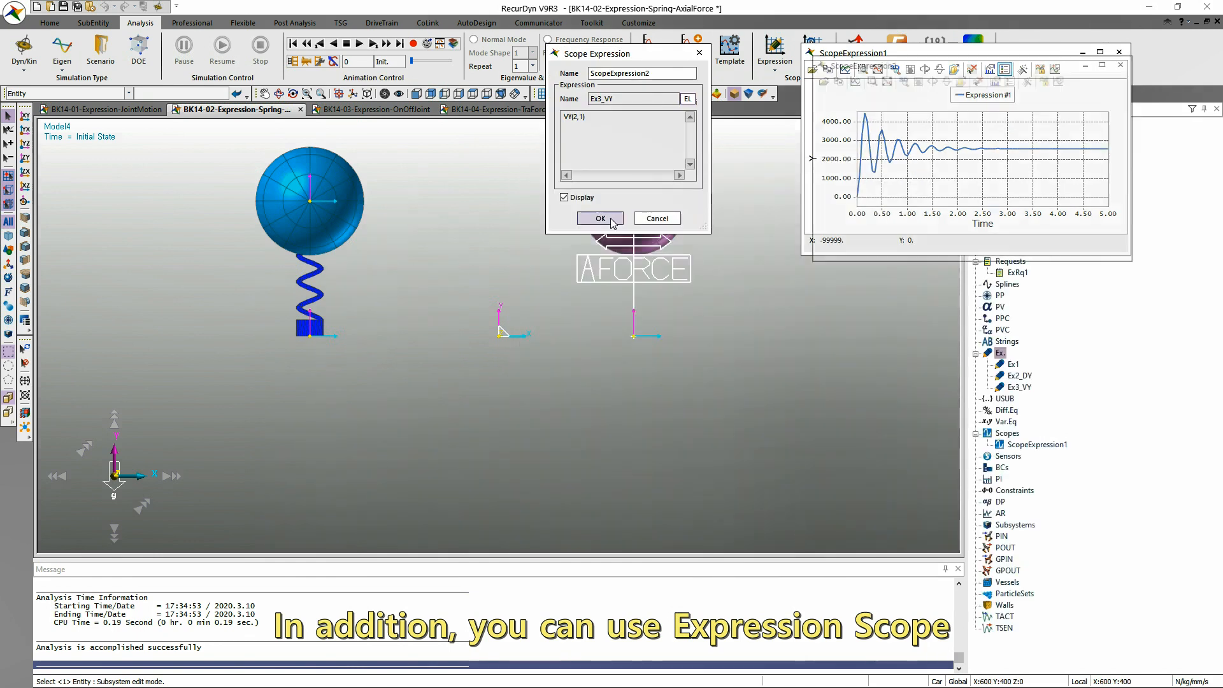
click(610, 218)
drag(945, 64, 942, 260)
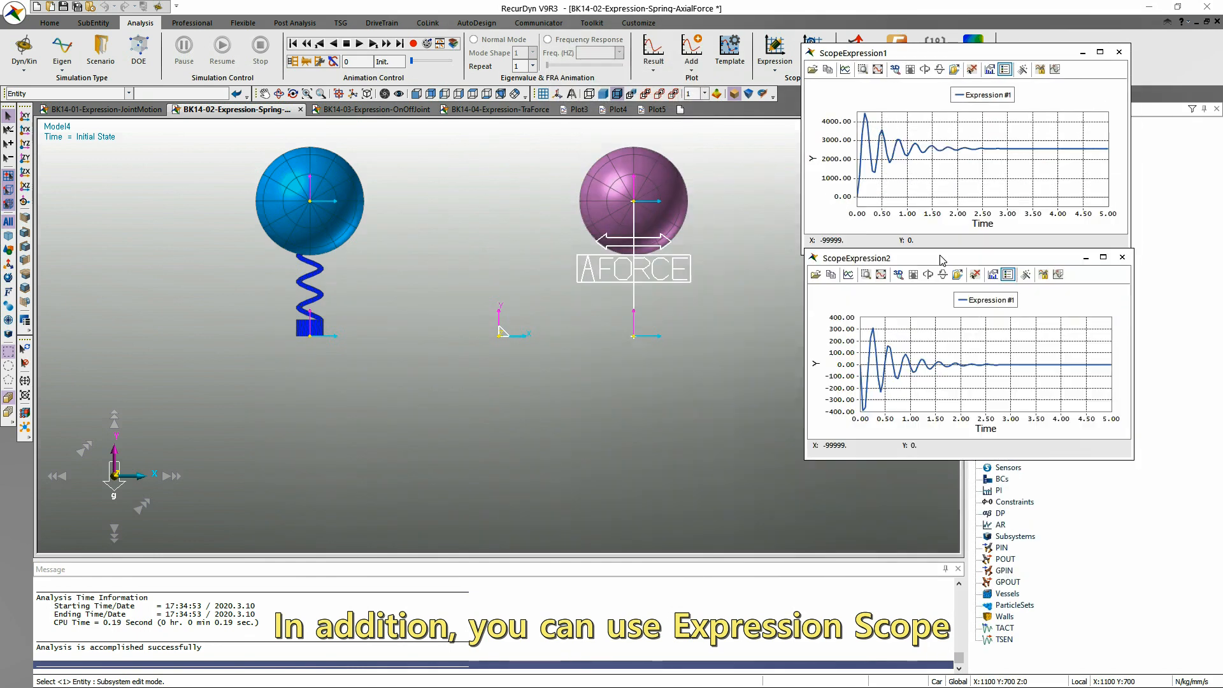